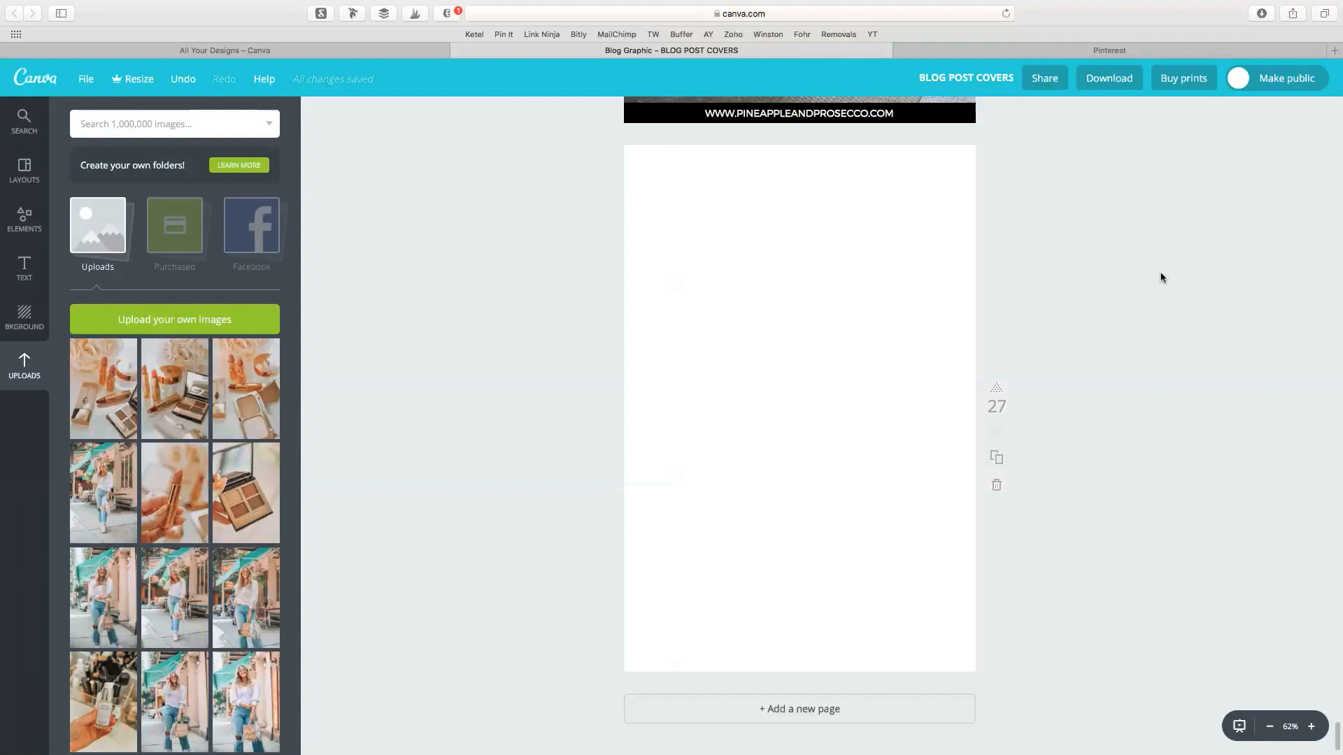
# Step: Switch to Pinterest and look through the "blog graphics" search results for examples of blog cover layouts and typography
pyautogui.click(1023, 51)
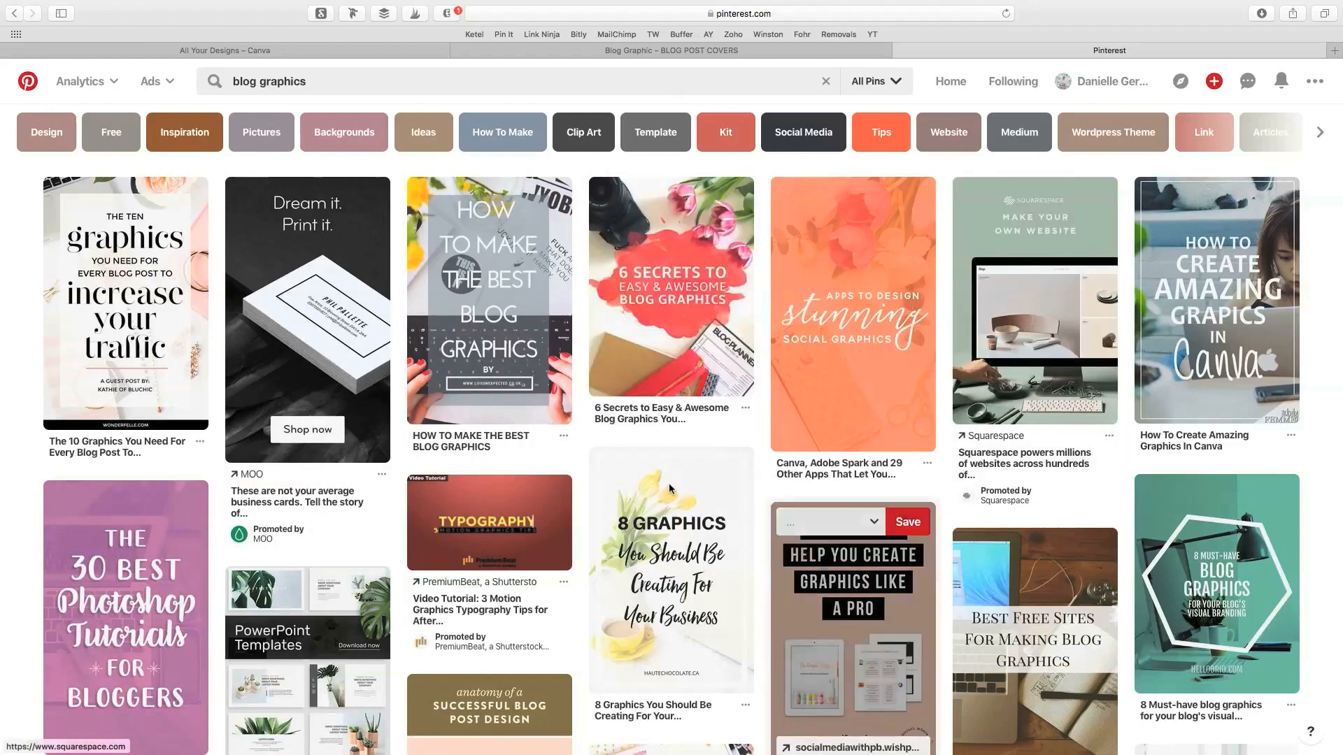
pyautogui.scroll(-6, 558, 426)
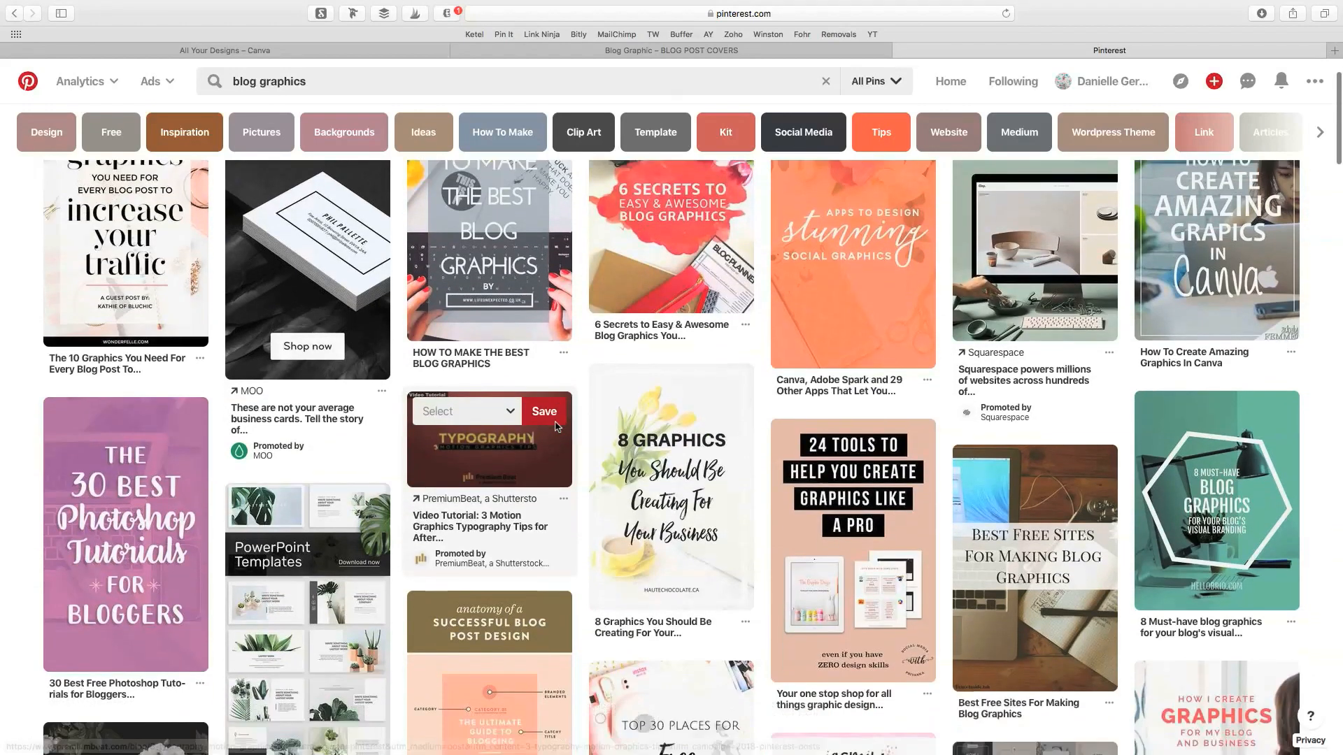
pyautogui.scroll(-3, 558, 424)
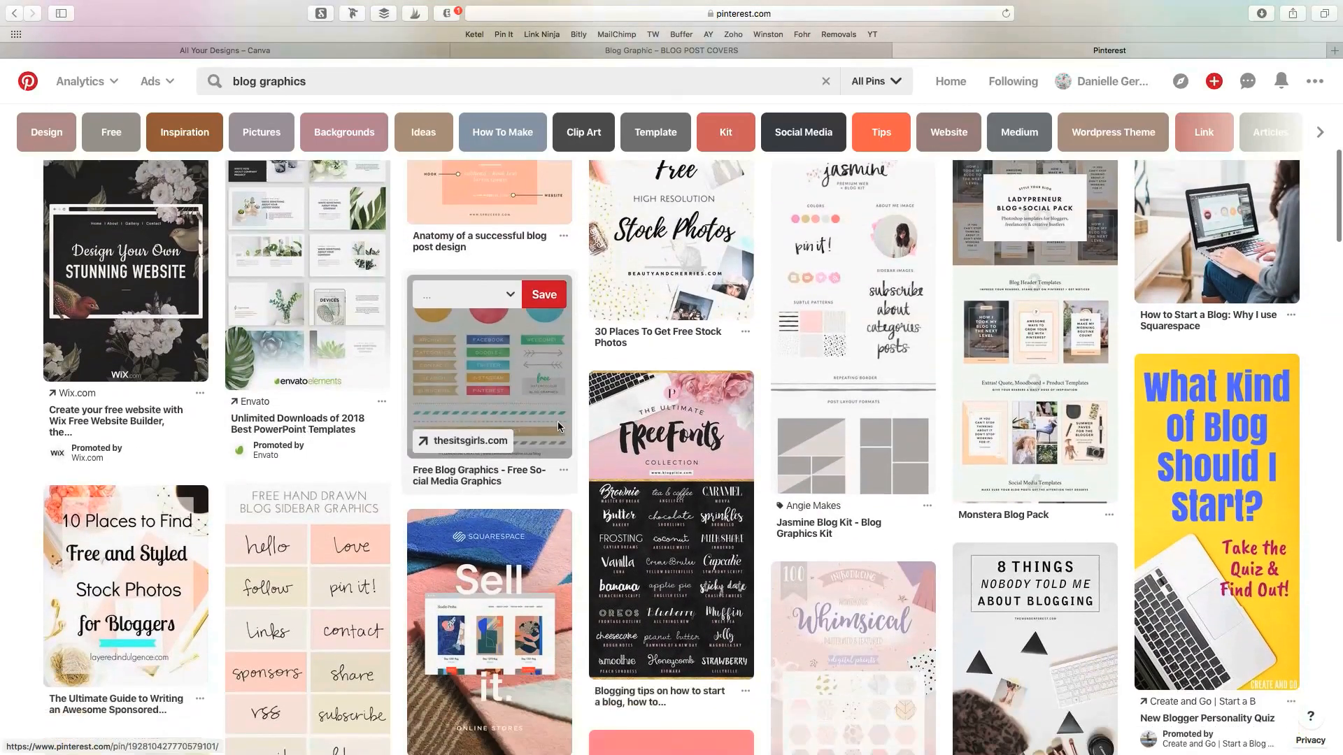
pyautogui.scroll(1, 558, 425)
pyautogui.scroll(-2, 558, 426)
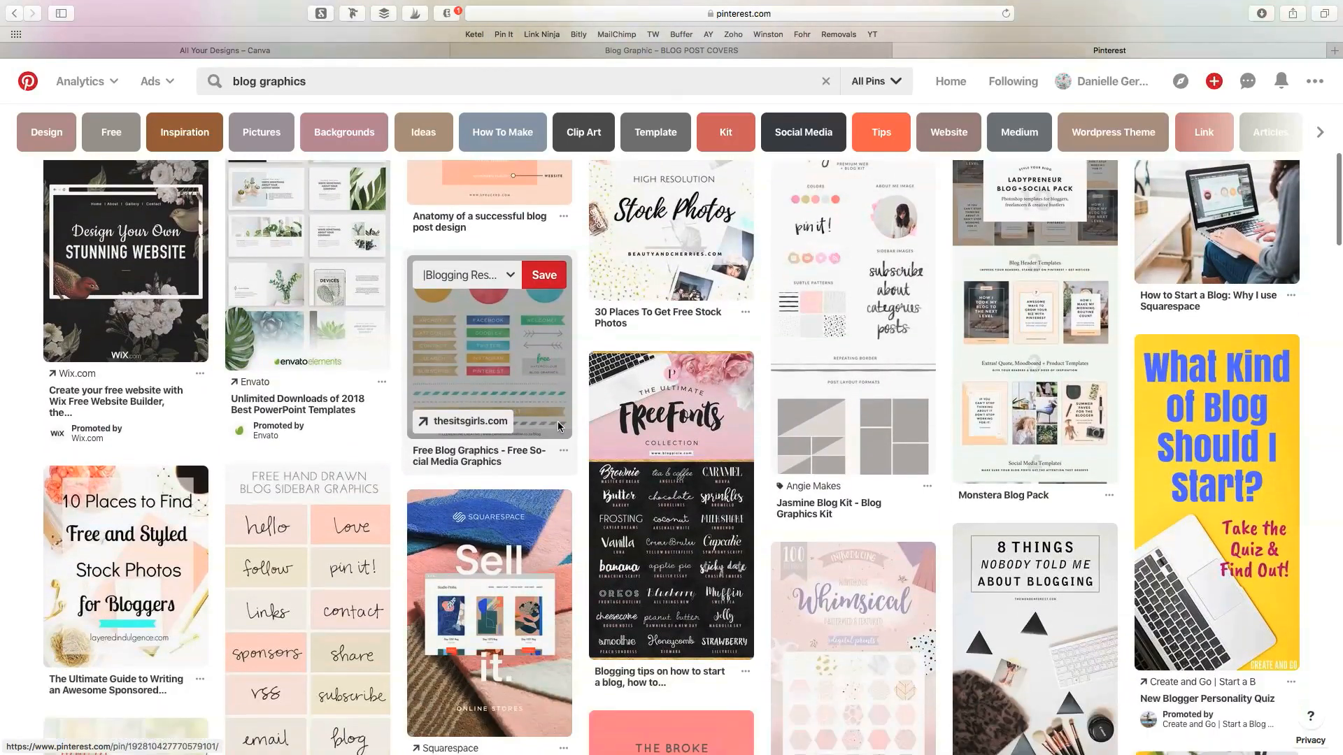
pyautogui.scroll(3, 559, 425)
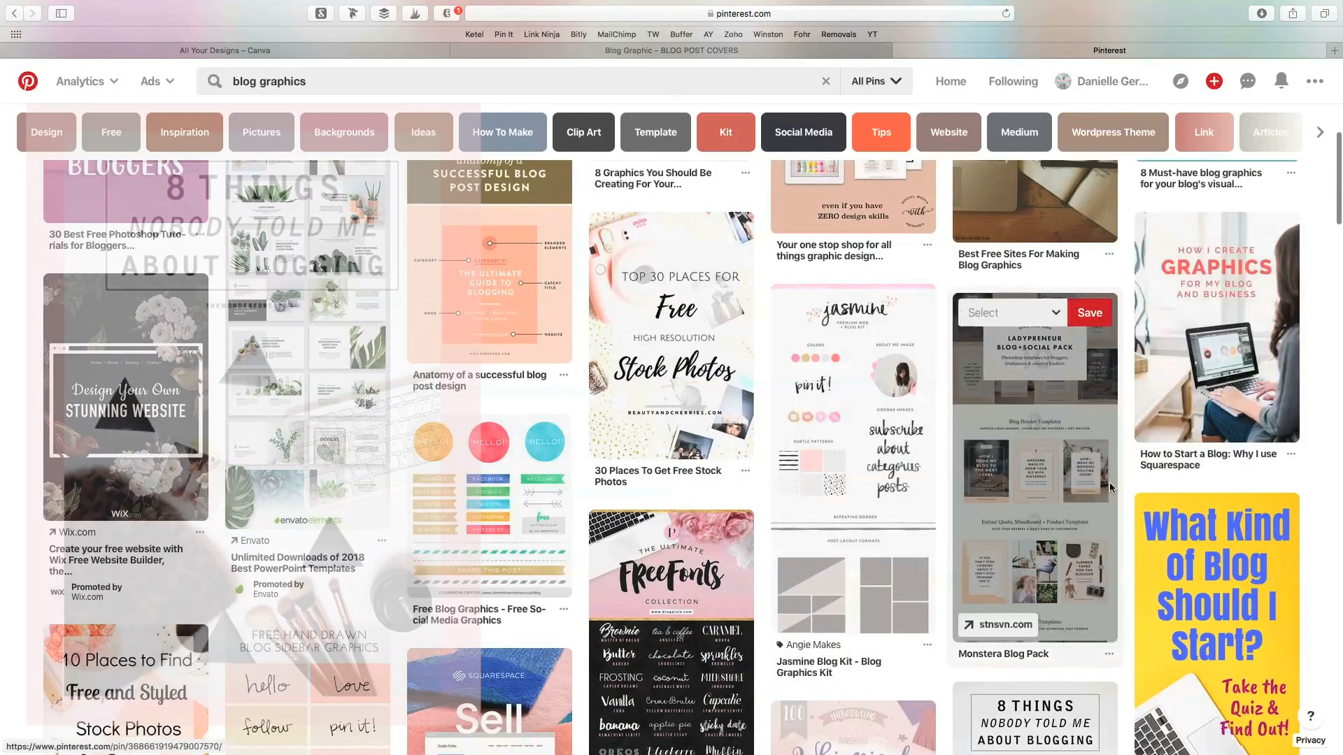
pyautogui.scroll(10, 1111, 488)
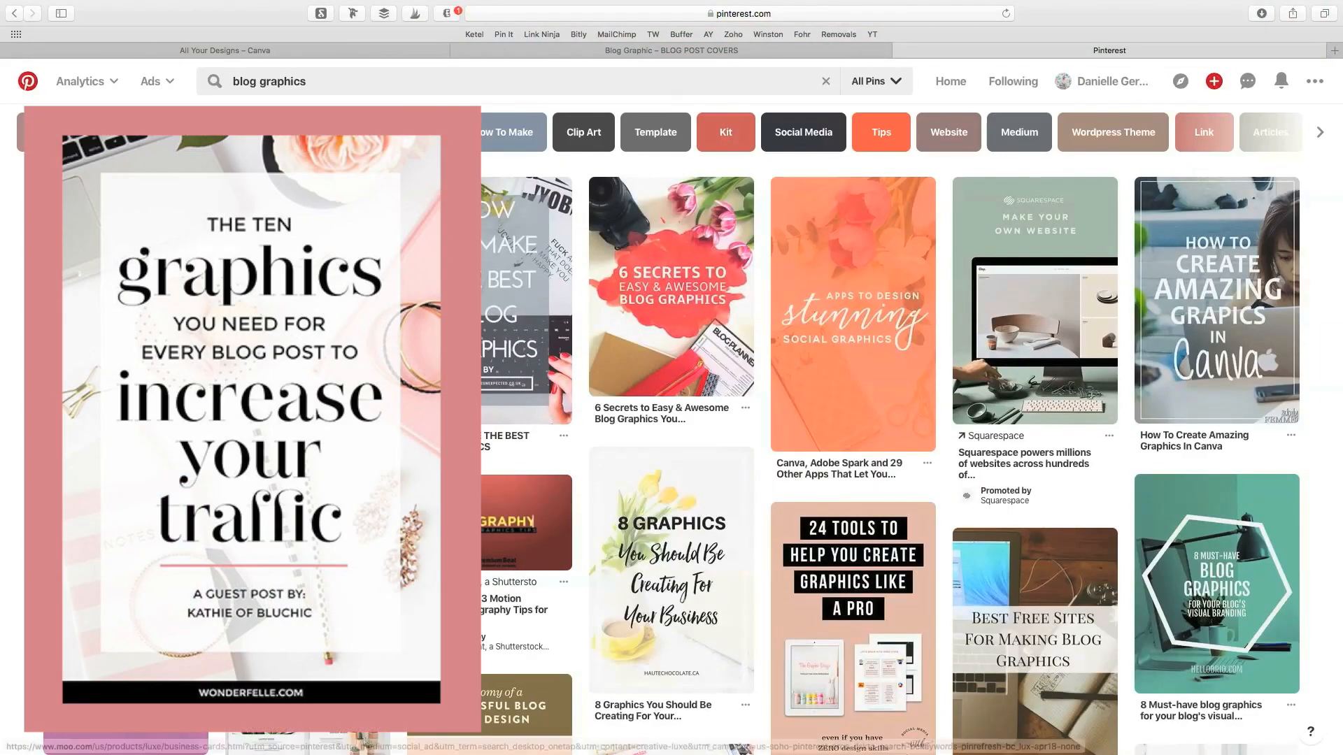
pyautogui.scroll(-10, 633, 538)
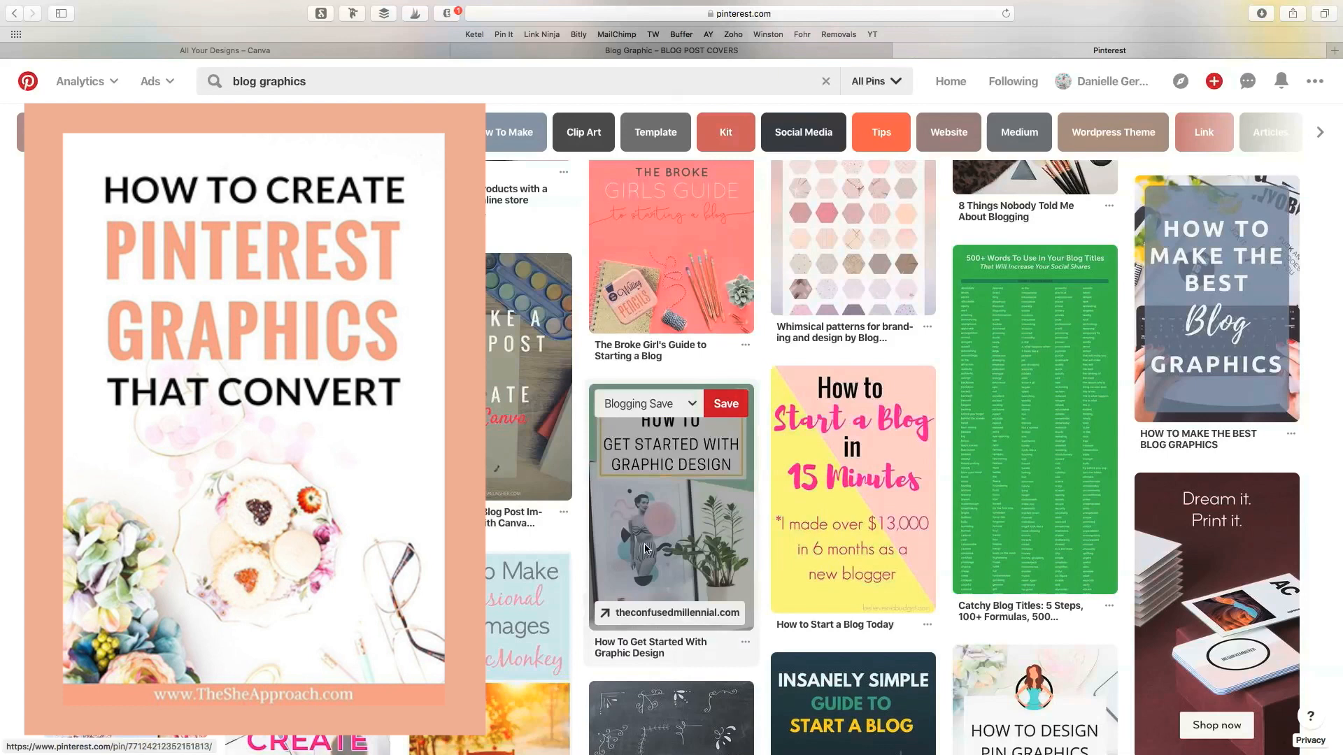
pyautogui.scroll(-3, 809, 572)
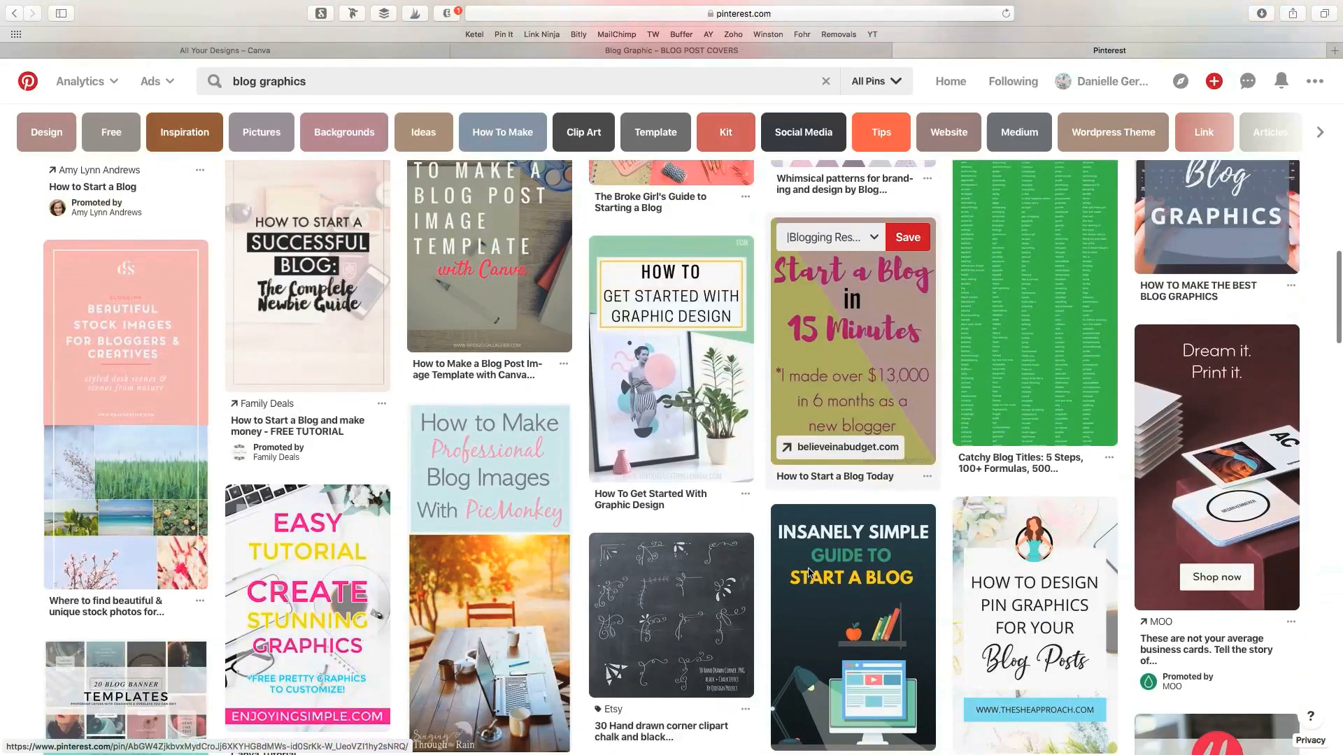
pyautogui.scroll(-6, 809, 572)
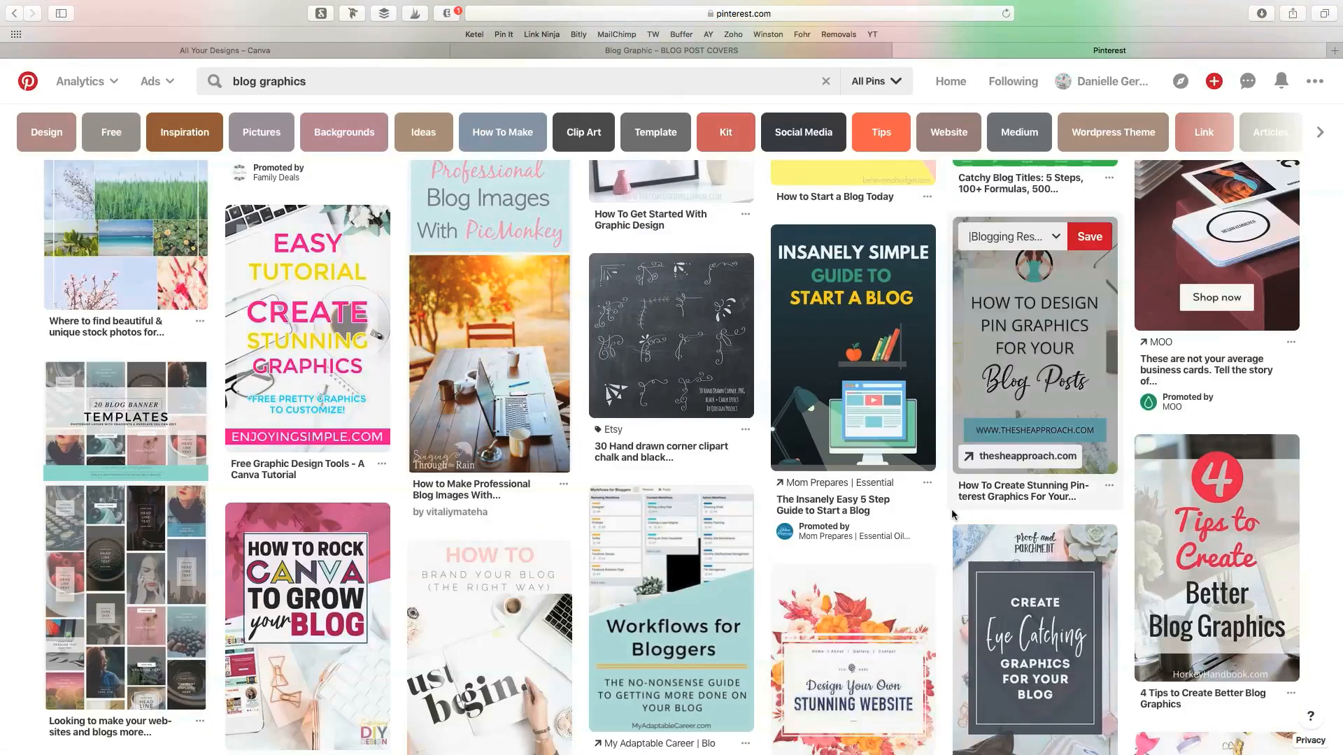
pyautogui.scroll(-7, 943, 511)
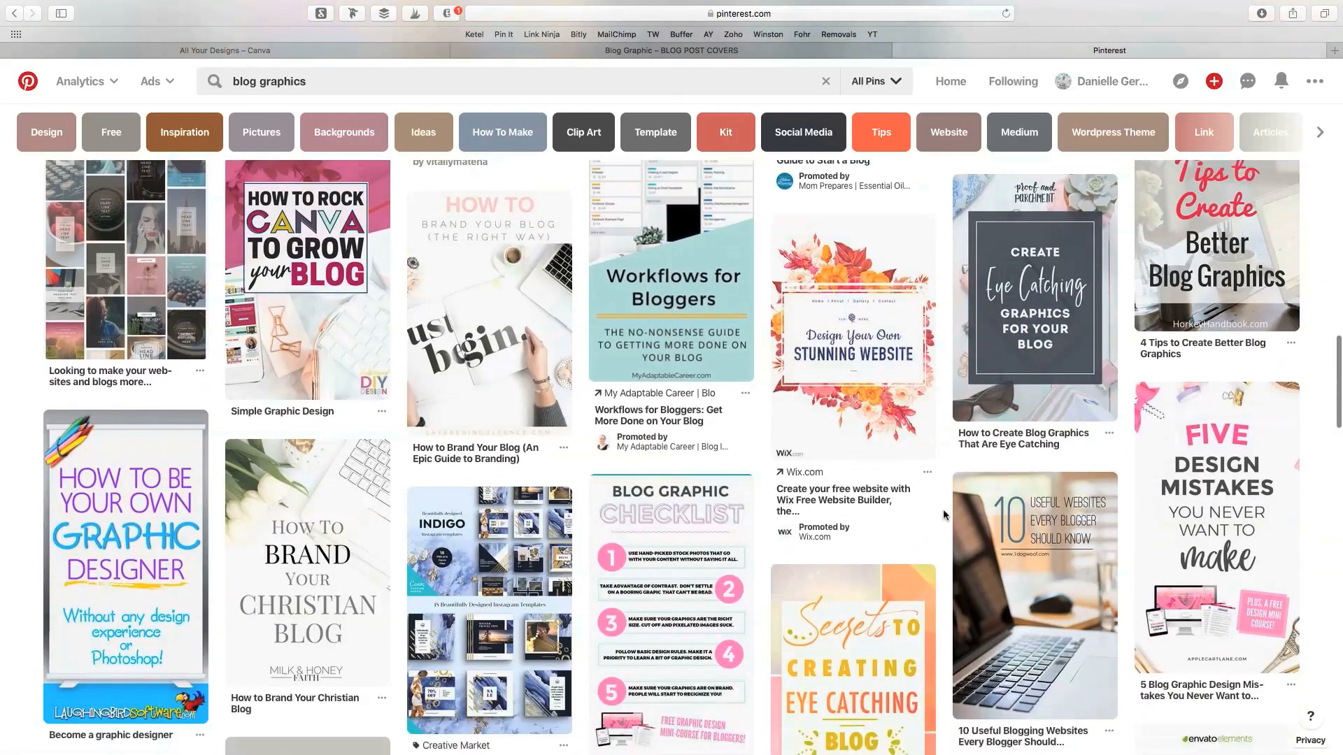
pyautogui.scroll(-6, 943, 513)
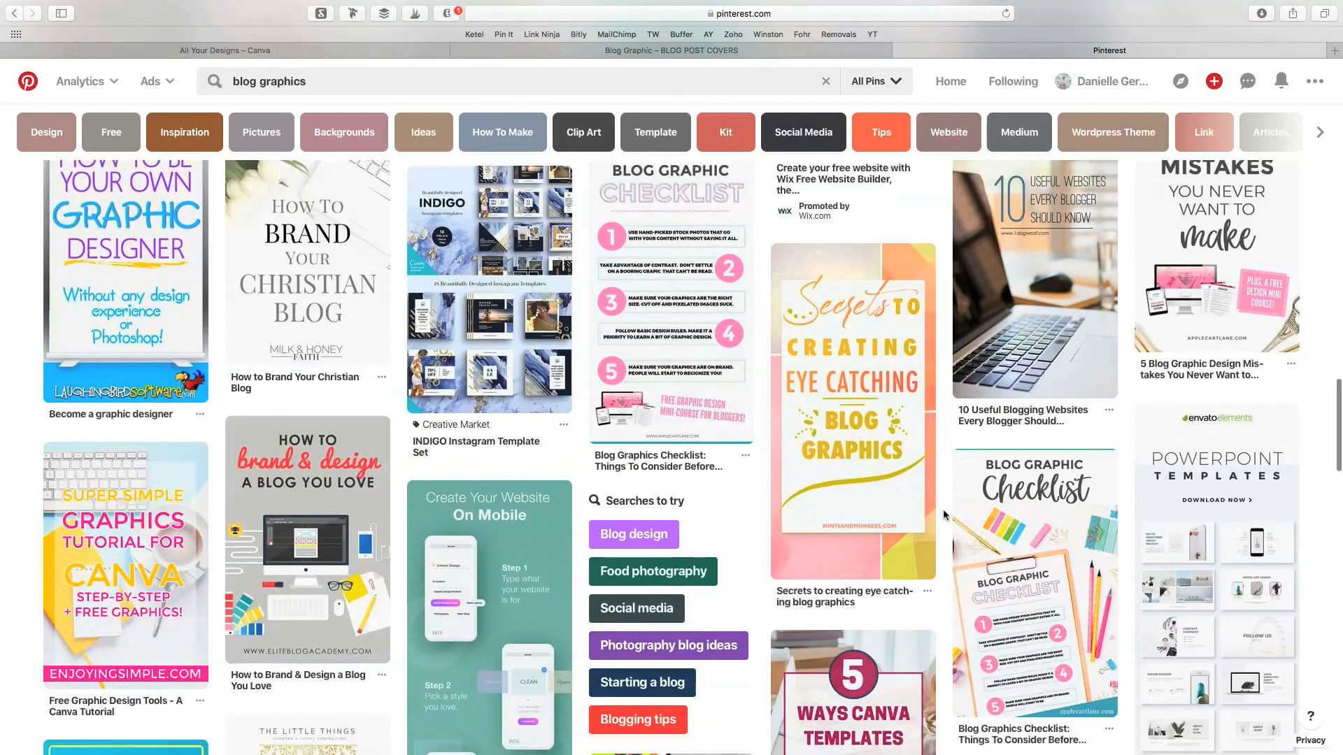
pyautogui.scroll(-6, 943, 509)
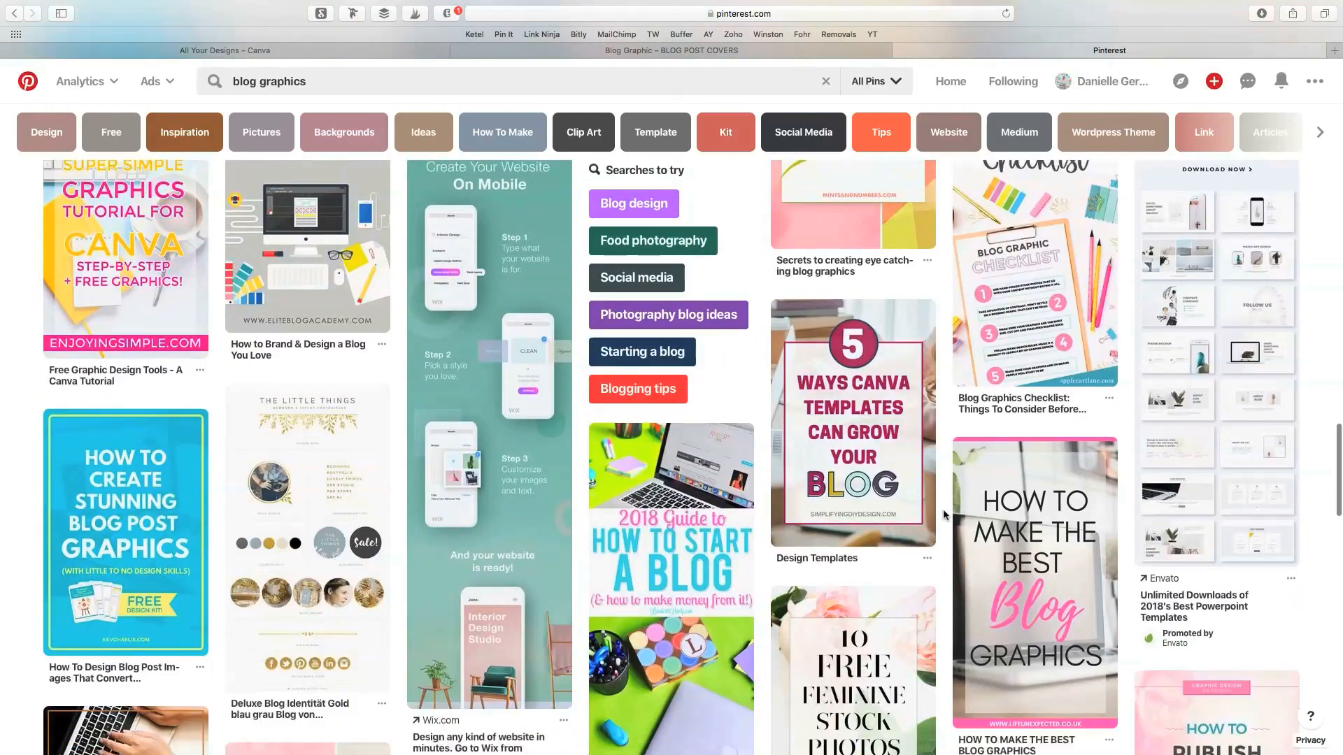
pyautogui.scroll(-2, 943, 509)
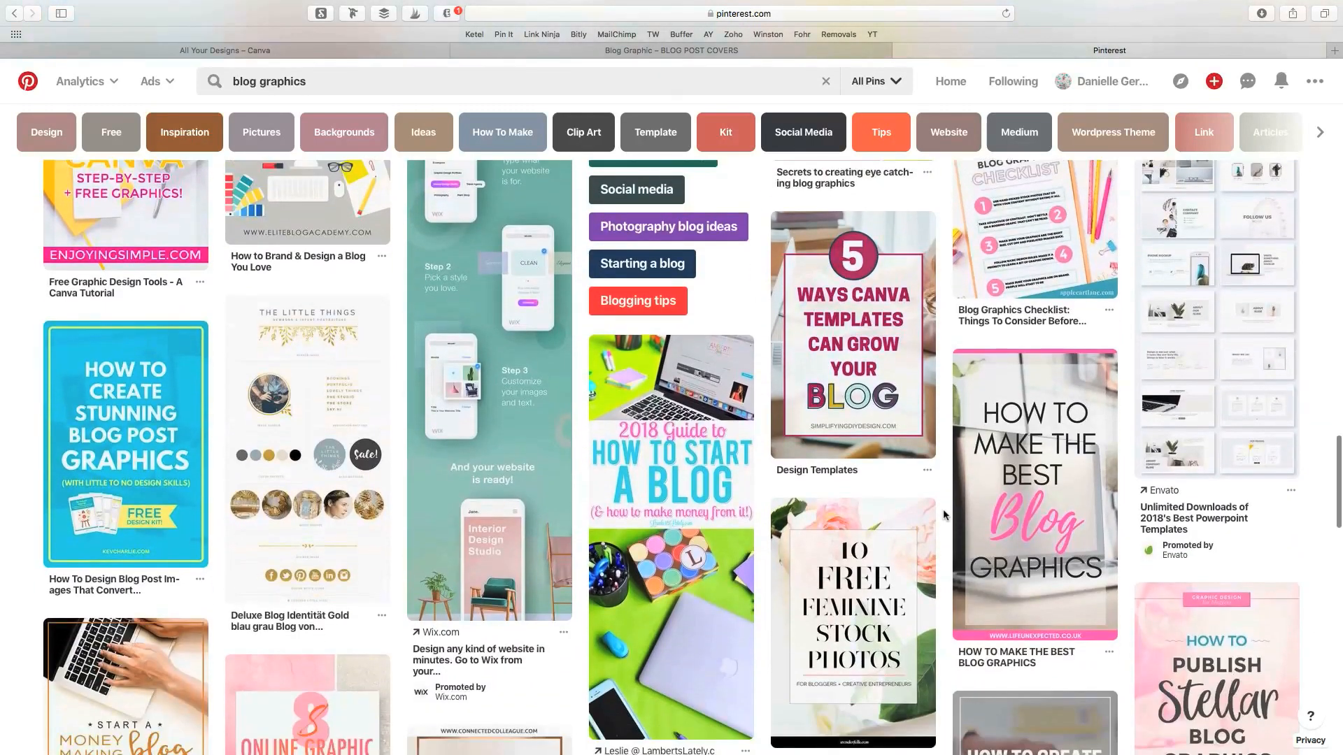
pyautogui.scroll(-1, 943, 510)
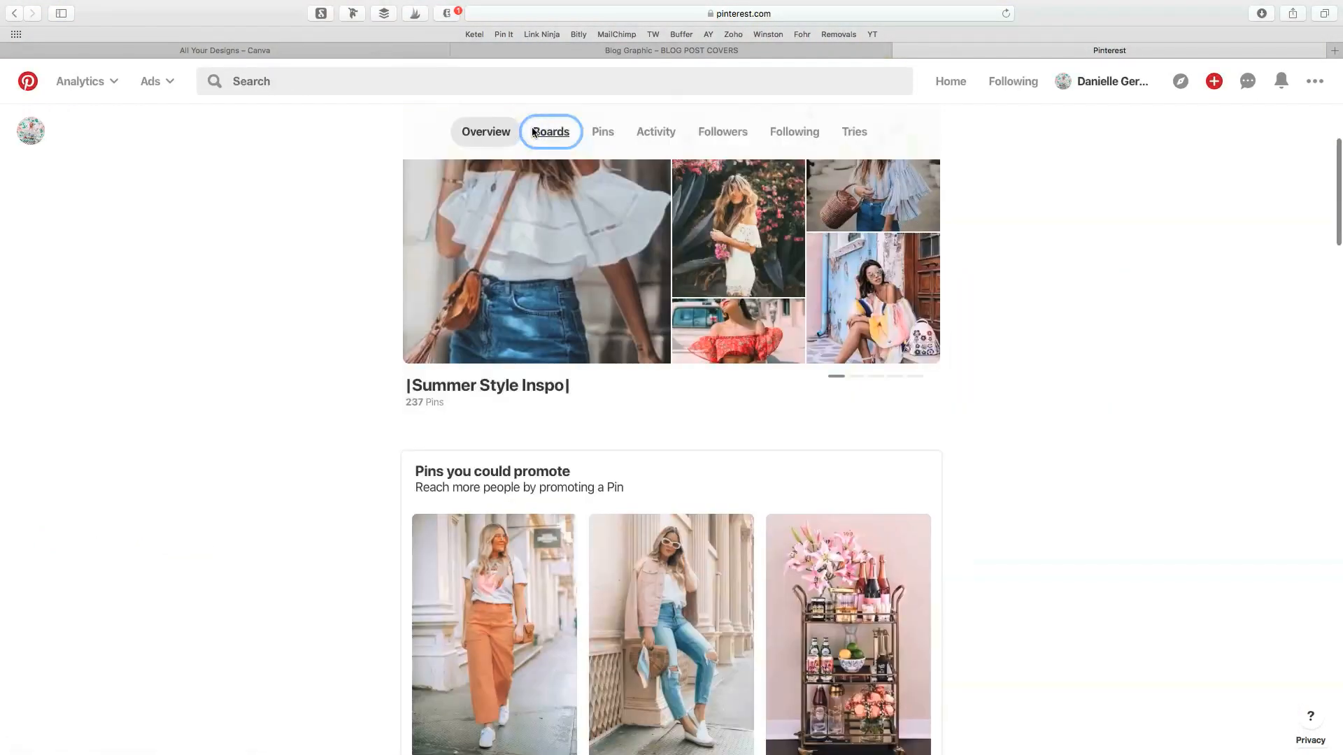
# Step: From the profile's boards, open the Pineapple & Prosecco Blog board and view the pin "The Classic Summer Staple Every Girl Should Have"
pyautogui.click(533, 132)
pyautogui.scroll(-3, 354, 595)
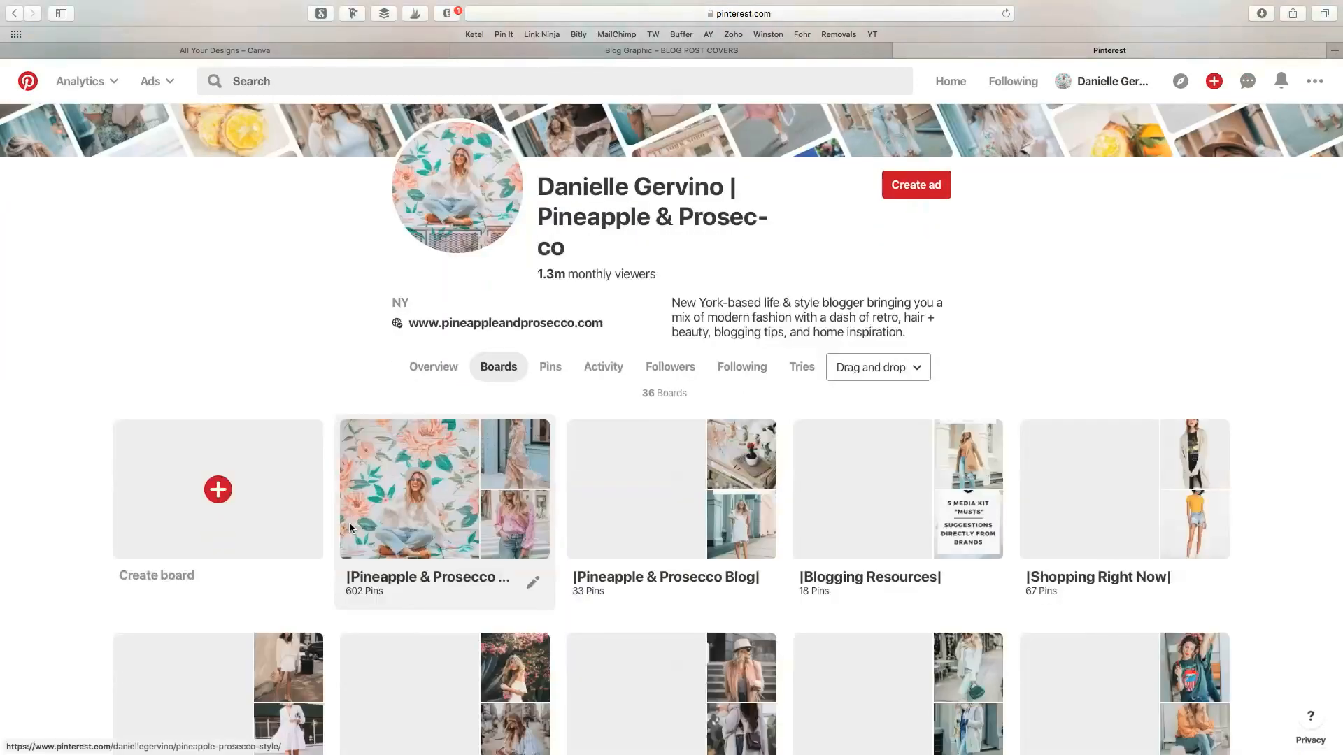
pyautogui.click(642, 578)
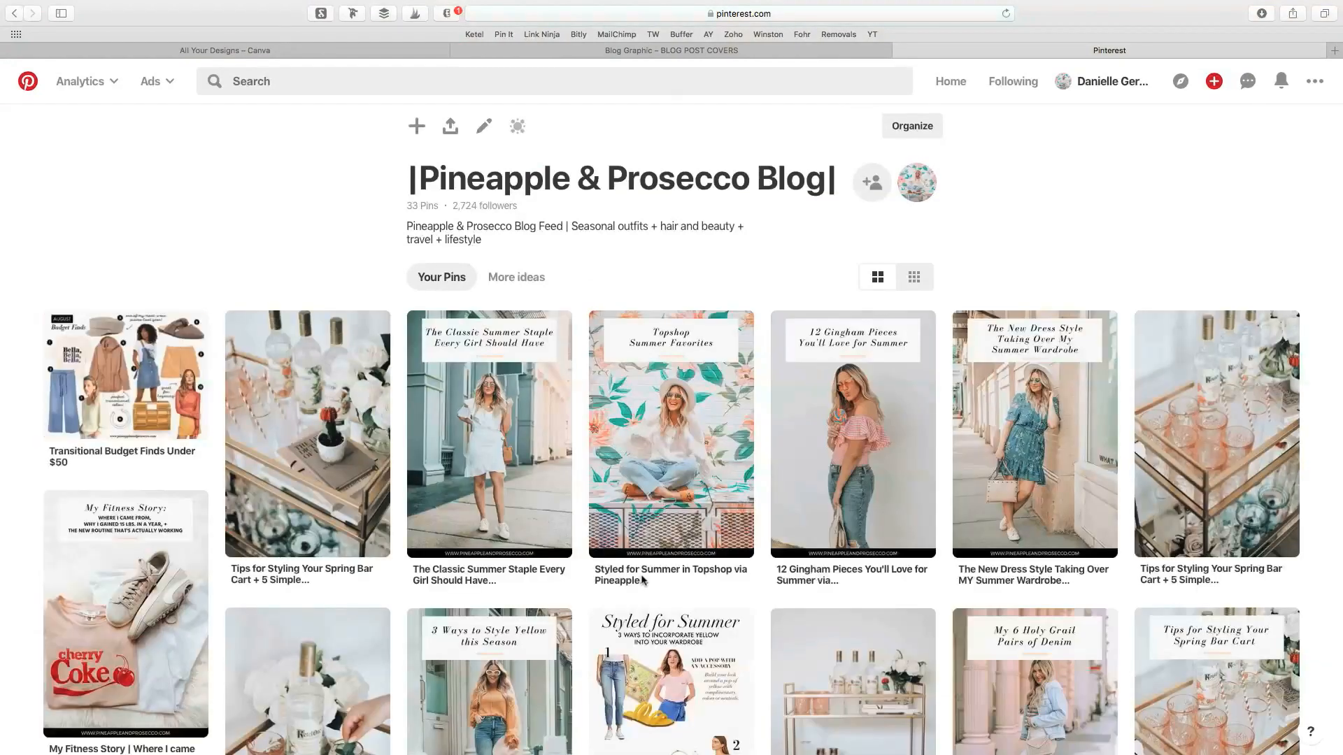
pyautogui.scroll(-1, 489, 420)
pyautogui.click(442, 432)
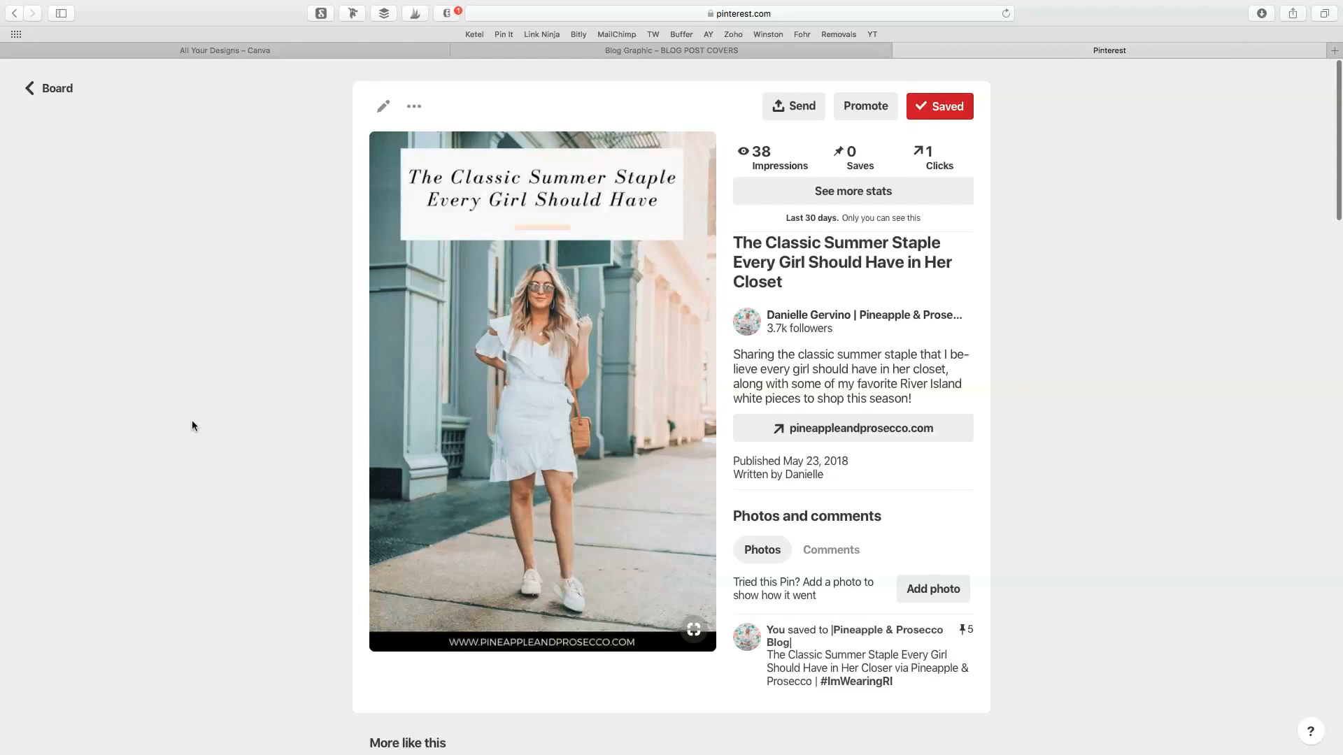
# Step: Return to the boards overview, open the Blogging Resources board and view the pin "6 Reasons Why No One is Reading Your Blog"
pyautogui.click(14, 13)
pyautogui.click(13, 14)
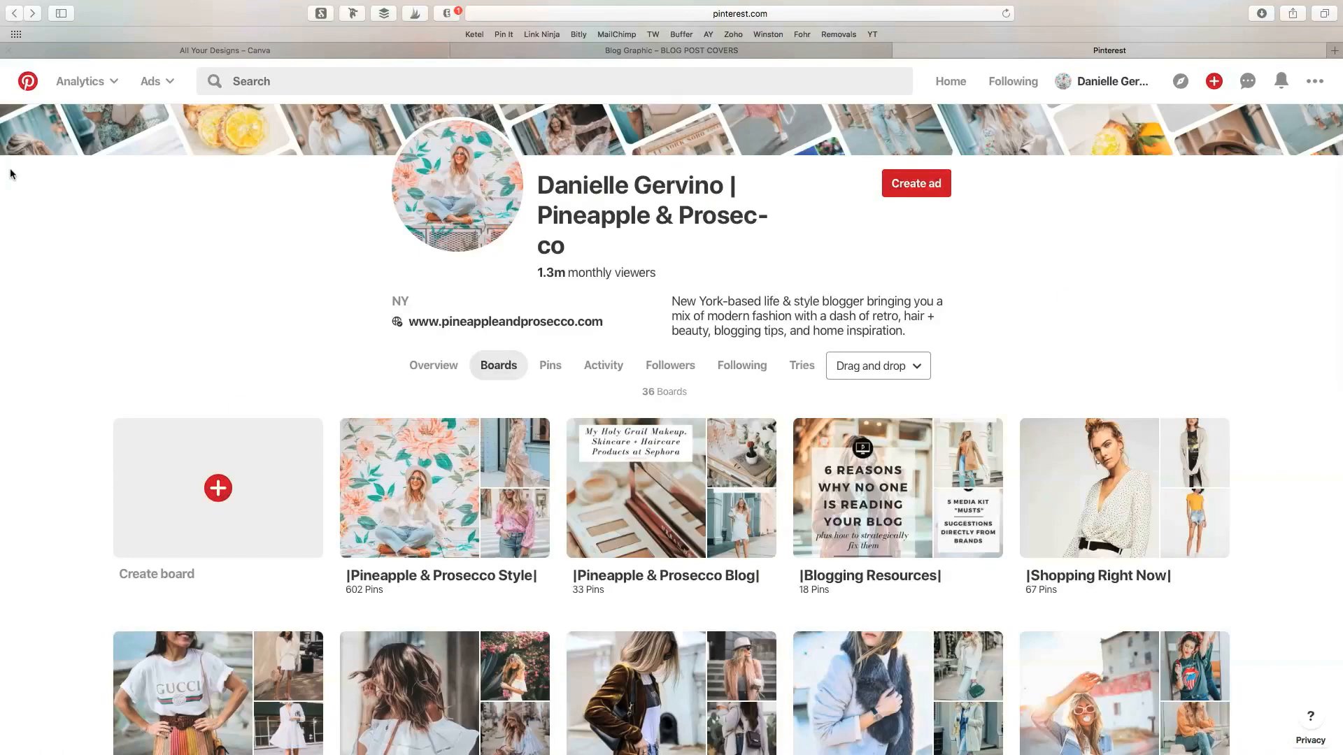
pyautogui.click(865, 582)
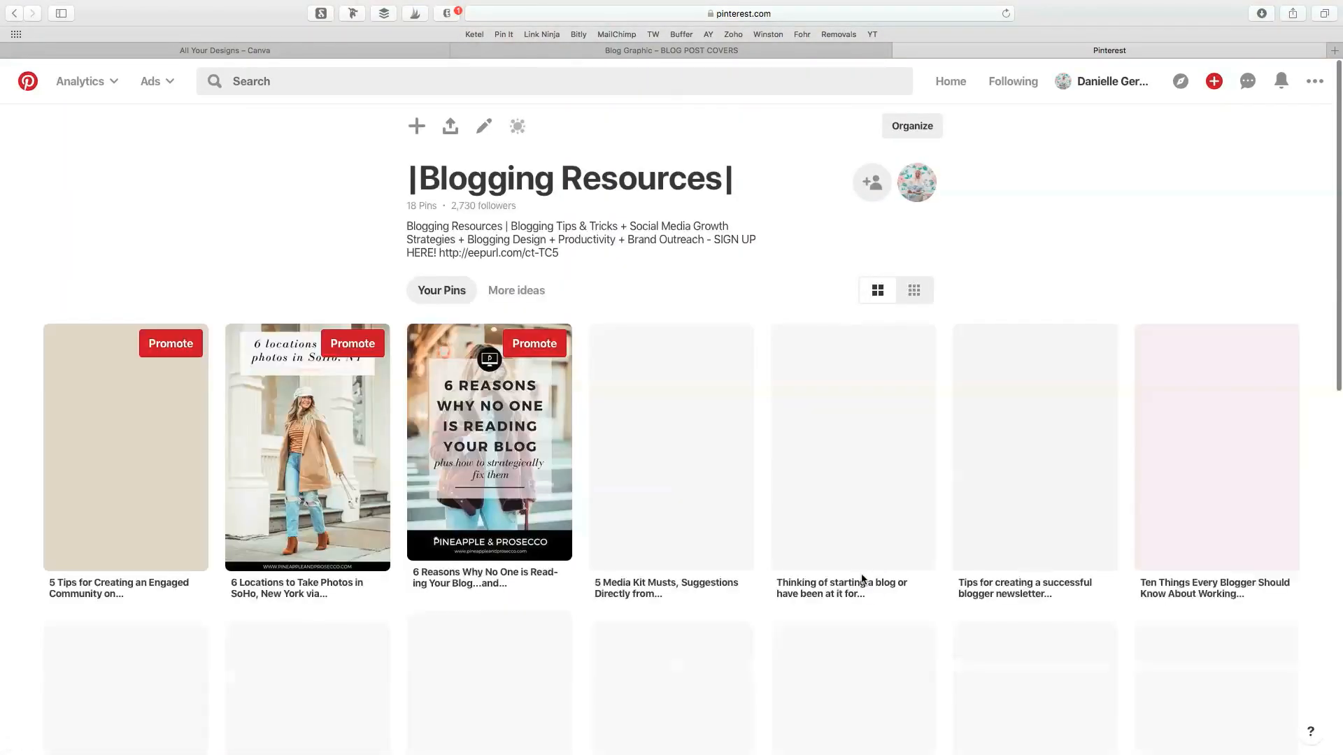
pyautogui.scroll(-3, 863, 580)
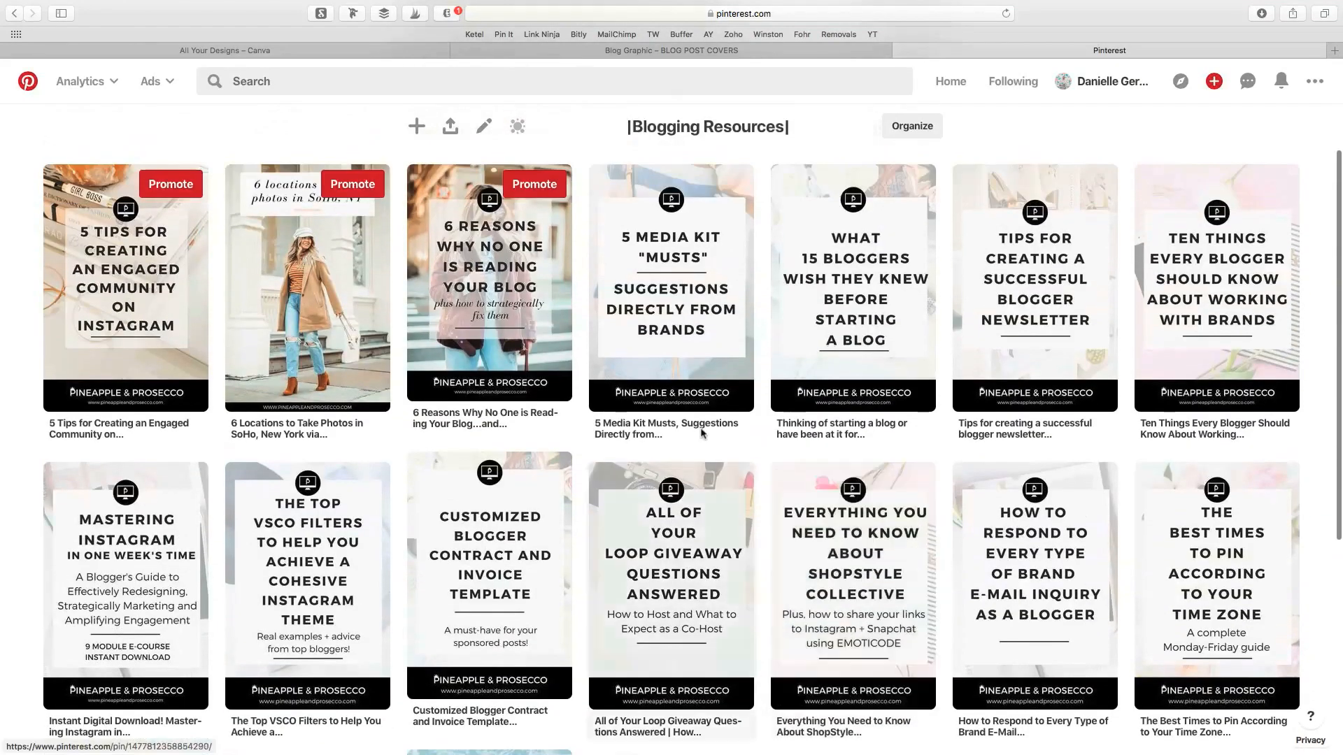
pyautogui.click(563, 326)
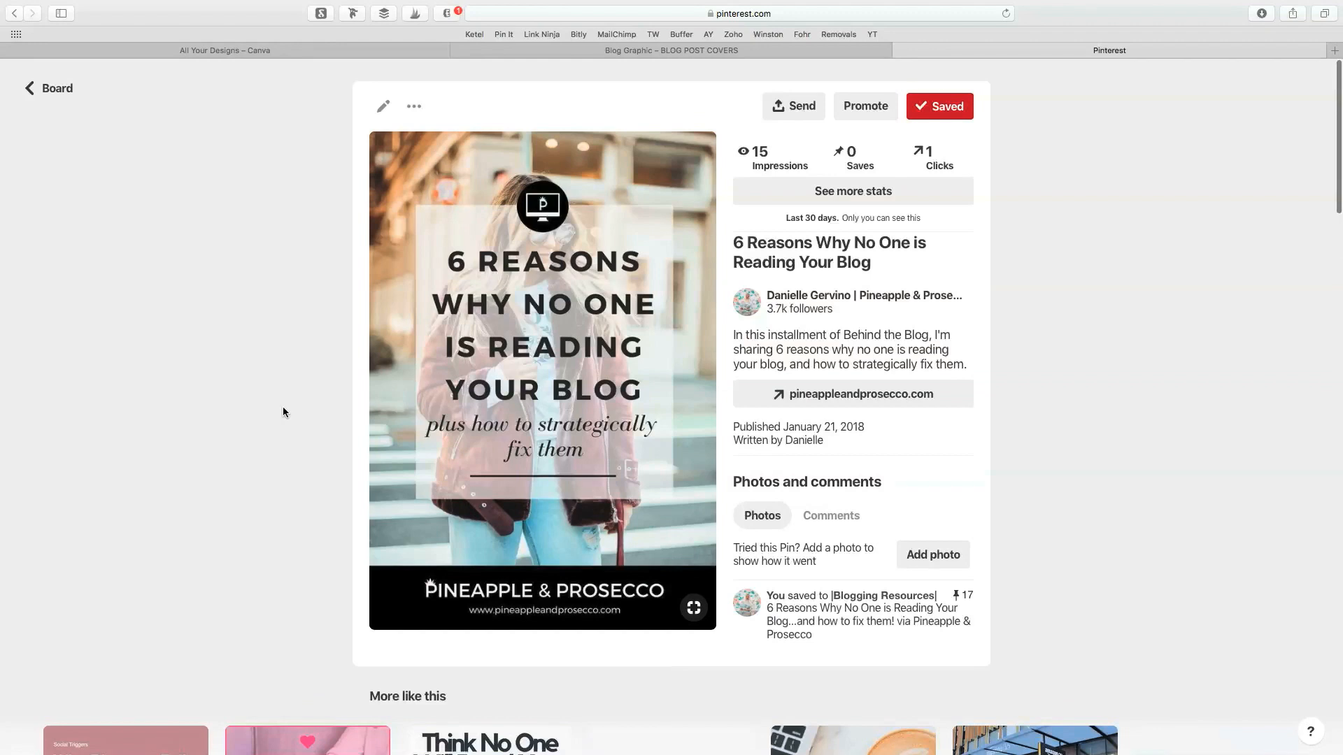
# Step: Go back to the Blogging Resources board and compare the shared template design across its pins
pyautogui.click(283, 407)
pyautogui.scroll(-3, 498, 476)
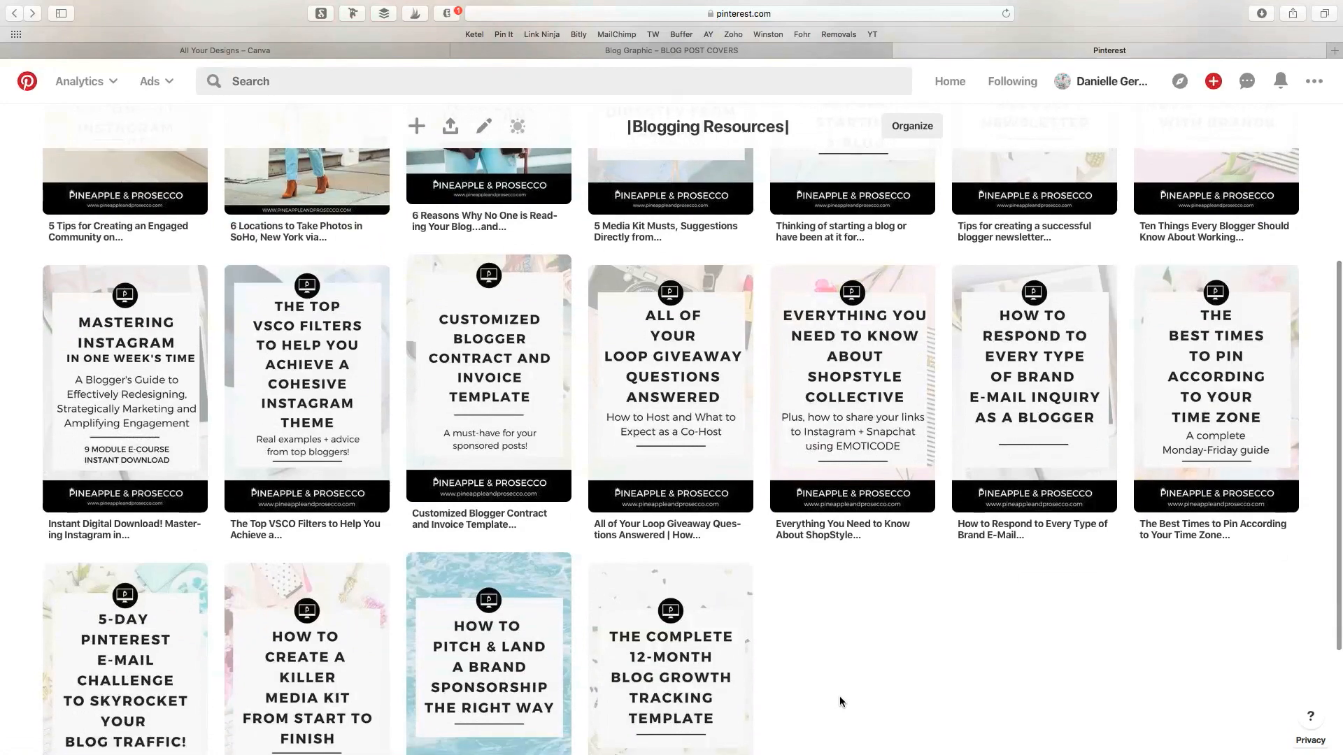
pyautogui.scroll(1, 839, 695)
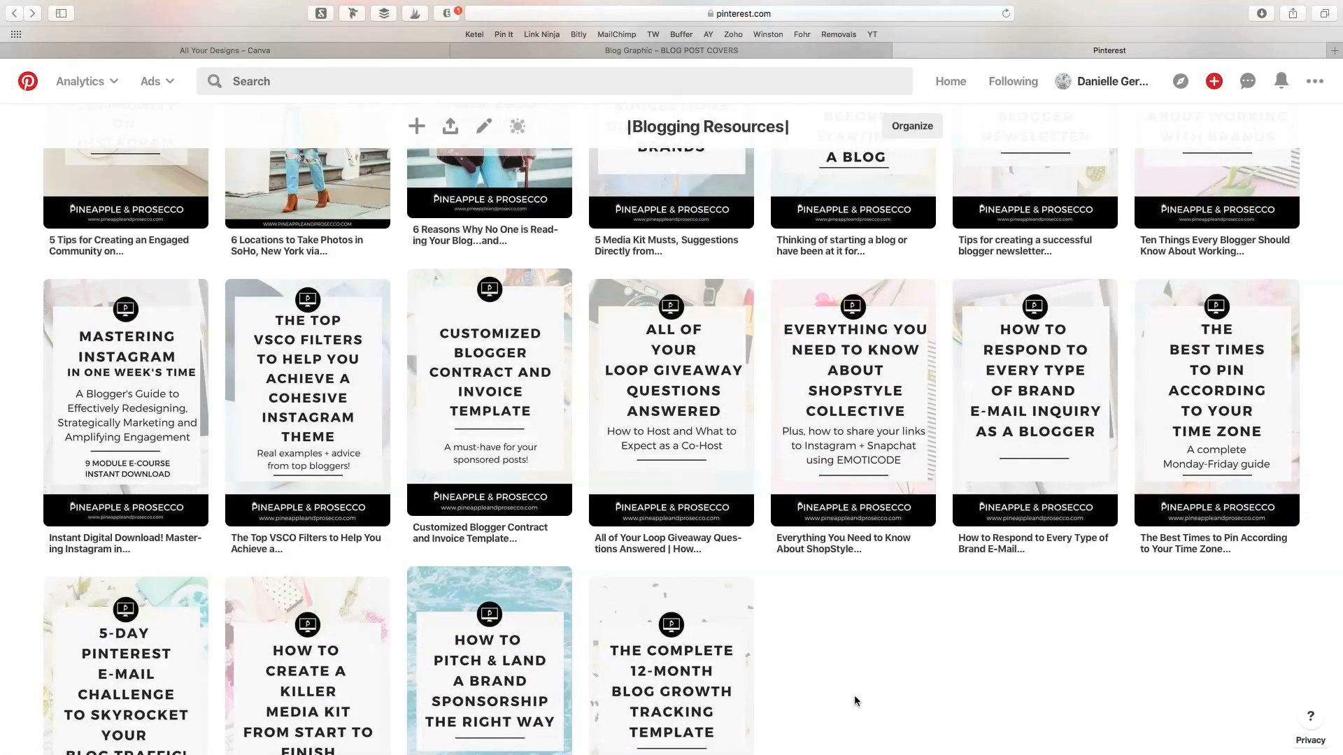
pyautogui.scroll(2, 858, 691)
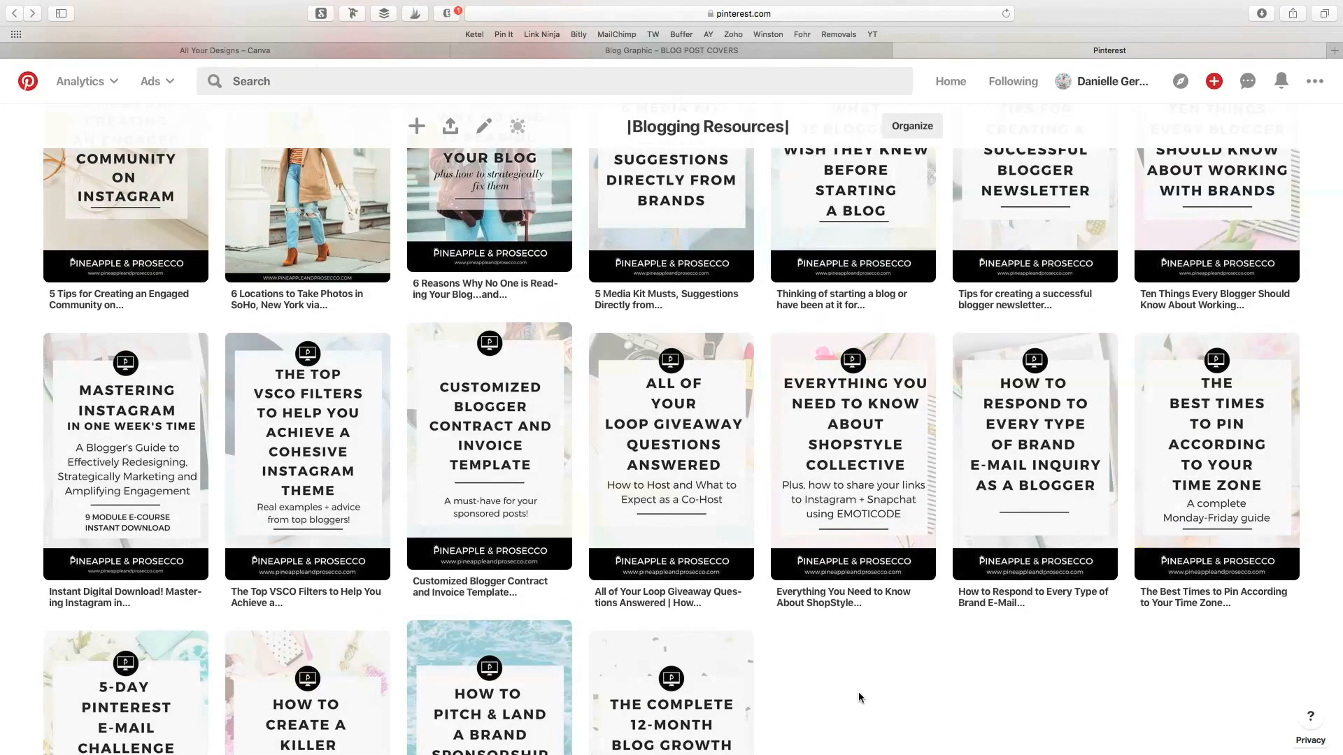
pyautogui.scroll(2, 861, 698)
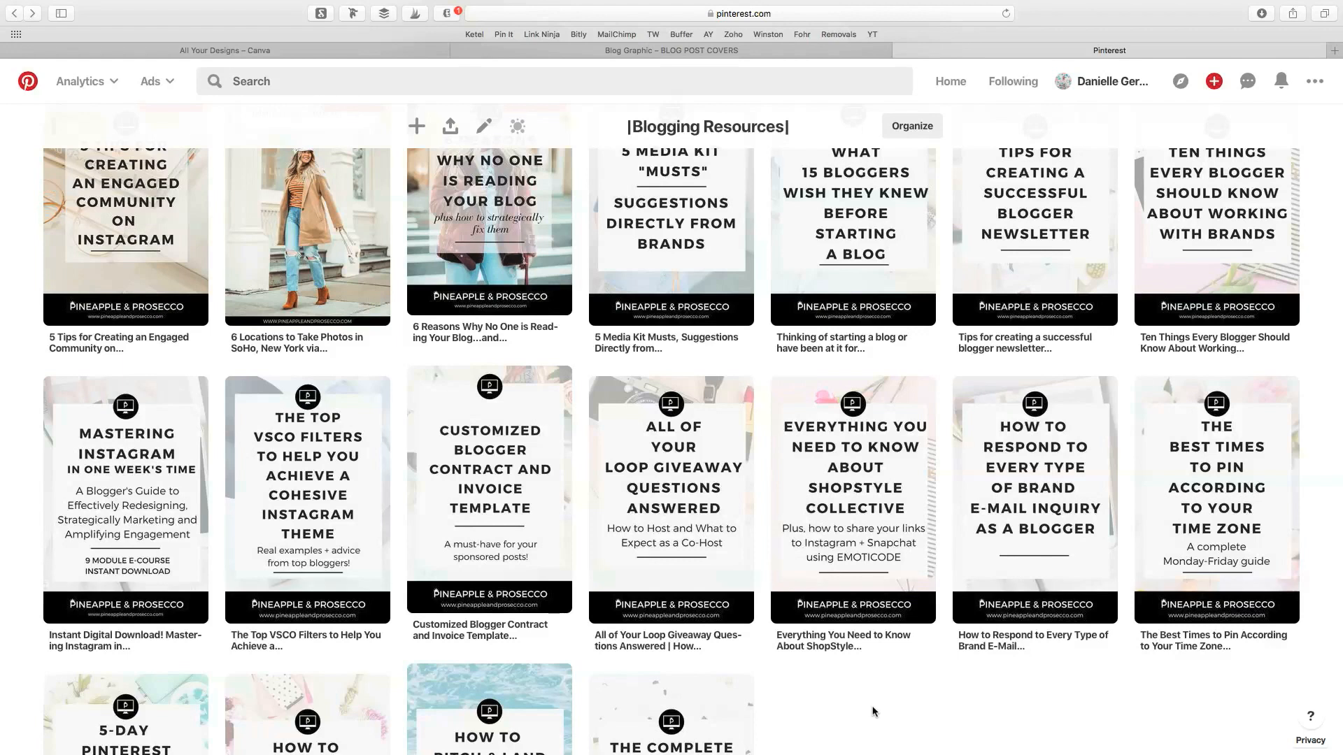
# Step: Switch to the BLOG POST COVERS design in Canva and duplicate the page titled "The Best Graphic Tees to Shop this Summer"
pyautogui.click(501, 49)
pyautogui.scroll(20, 465, 378)
pyautogui.scroll(15, 479, 390)
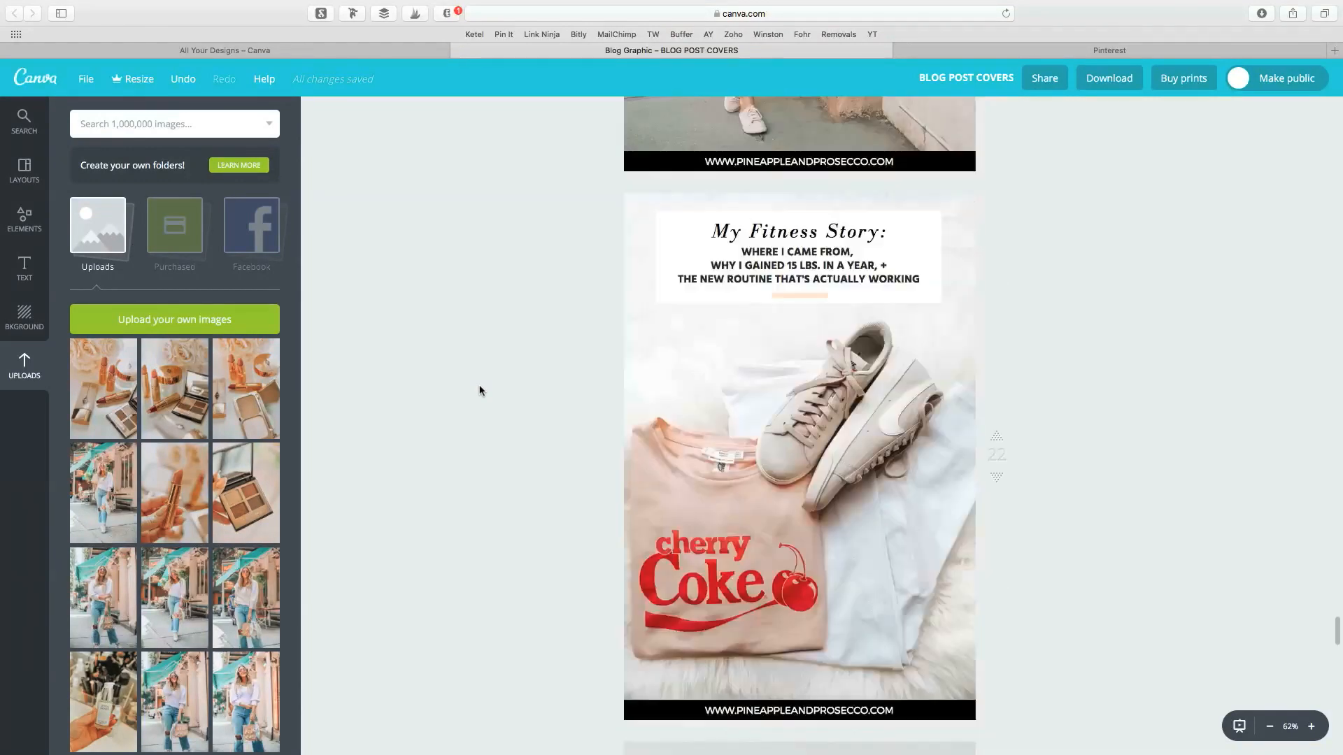
pyautogui.scroll(-5, 479, 391)
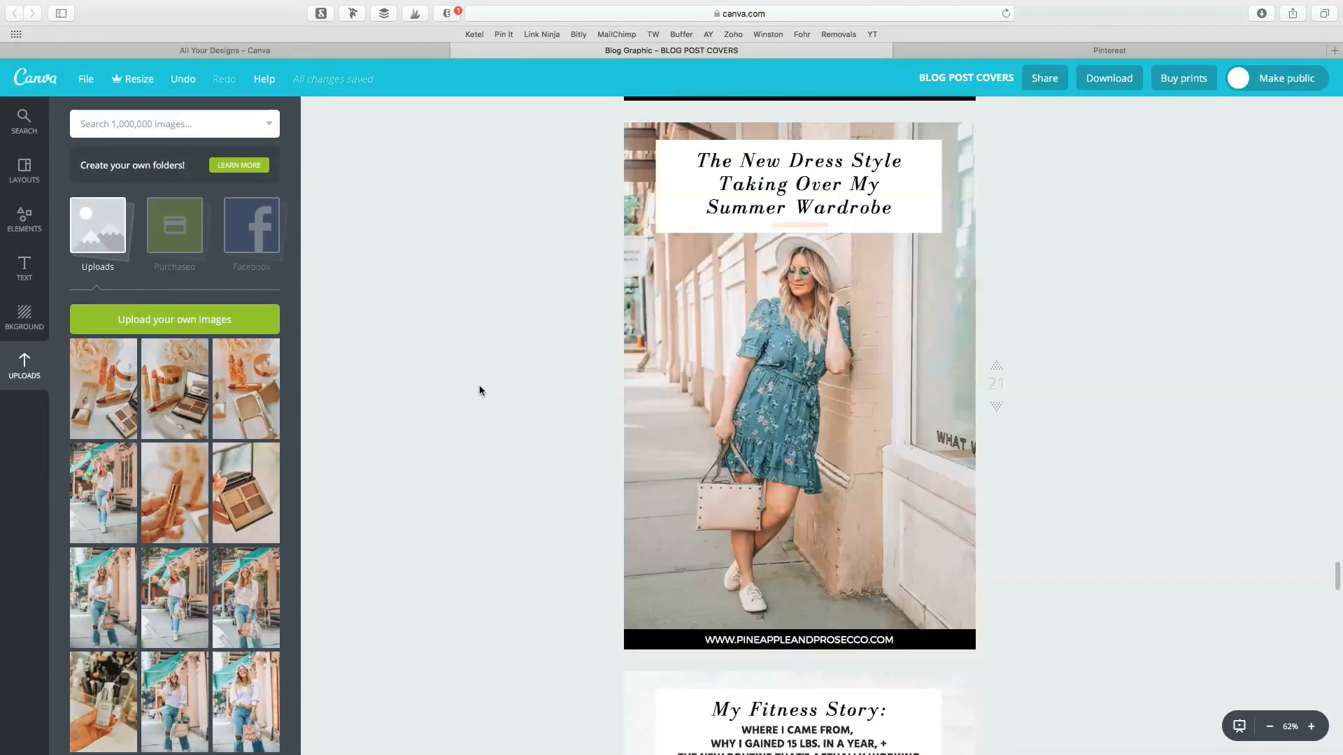
pyautogui.scroll(-20, 479, 388)
pyautogui.scroll(6, 480, 388)
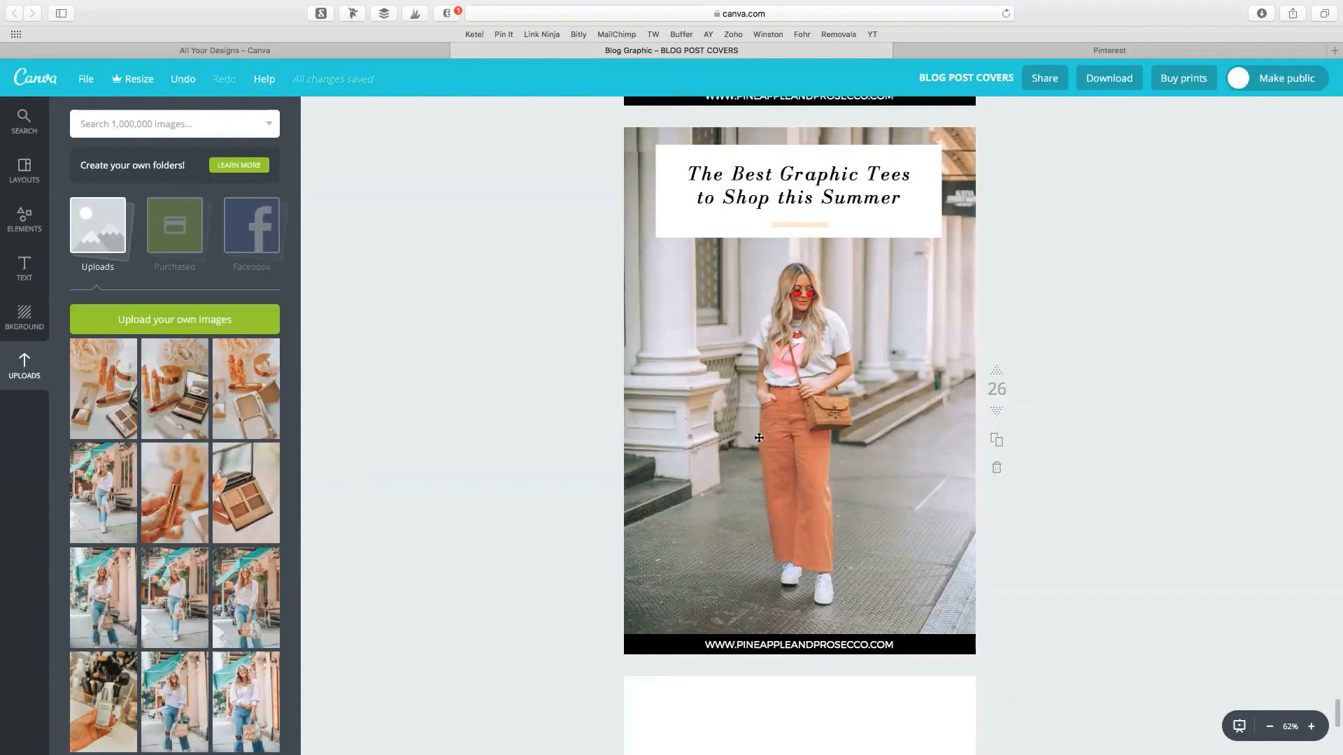
pyautogui.click(997, 440)
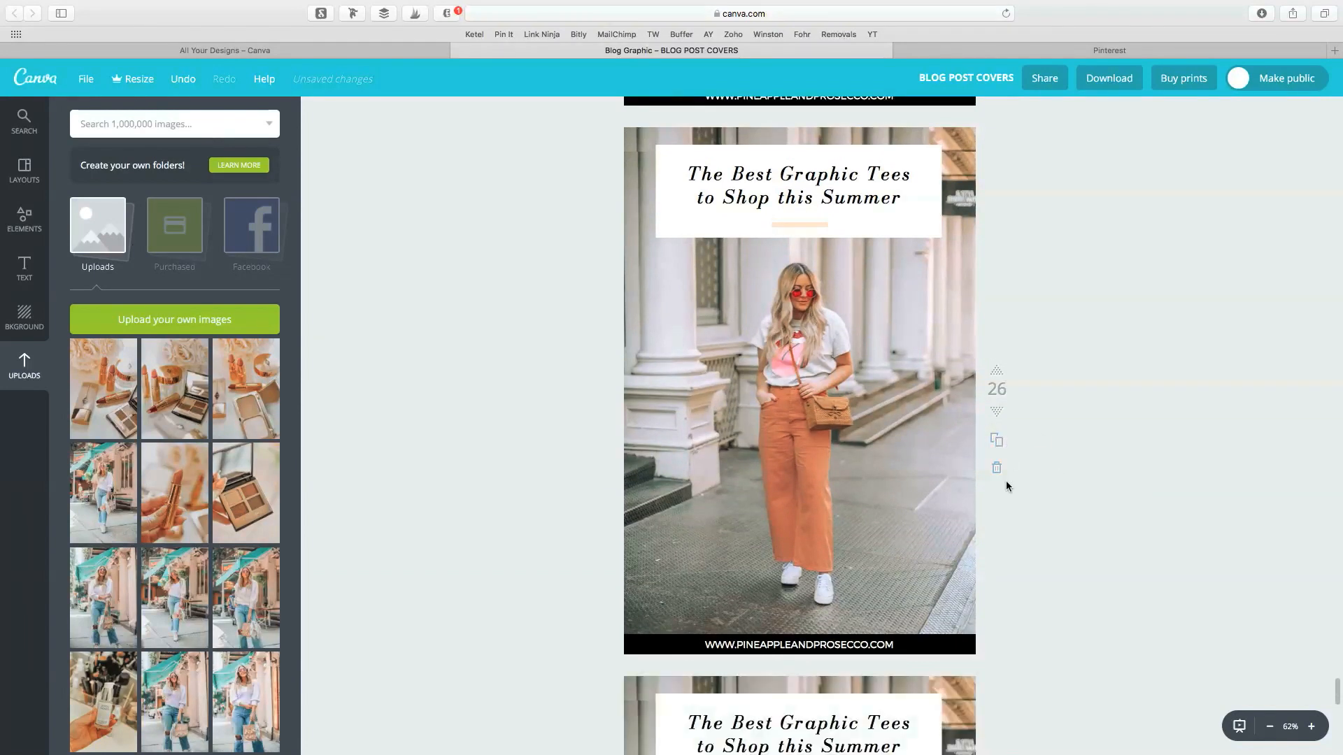
# Step: Delete the full-page outfit photo from the duplicated cover on page 27, keeping the title and website banner
pyautogui.click(808, 446)
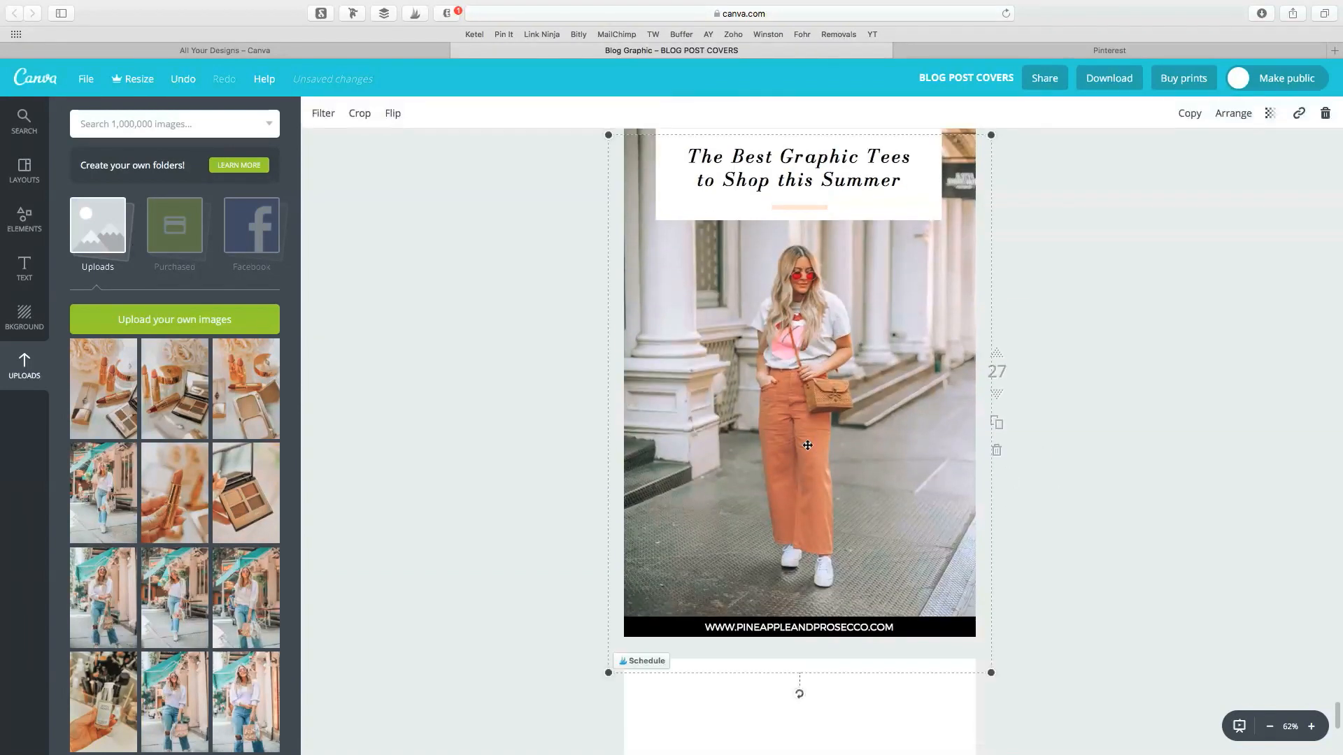
pyautogui.press('Delete')
pyautogui.click(808, 445)
pyautogui.press('Delete')
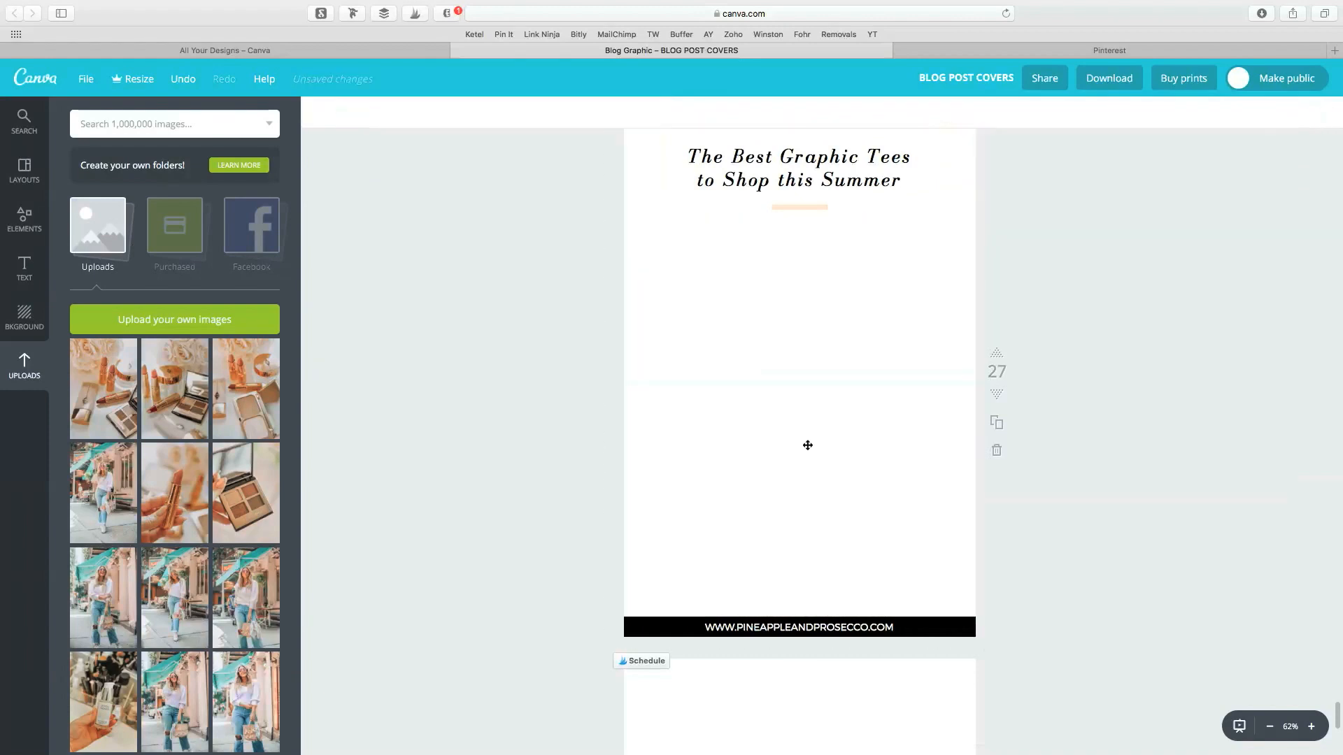
# Step: Add the uploaded photo of lipsticks and an open powder compact to page 27 and enlarge it to fill the cover
pyautogui.click(267, 424)
pyautogui.moveTo(820, 461); pyautogui.dragTo(760, 400)
pyautogui.moveTo(855, 474); pyautogui.dragTo(1063, 694)
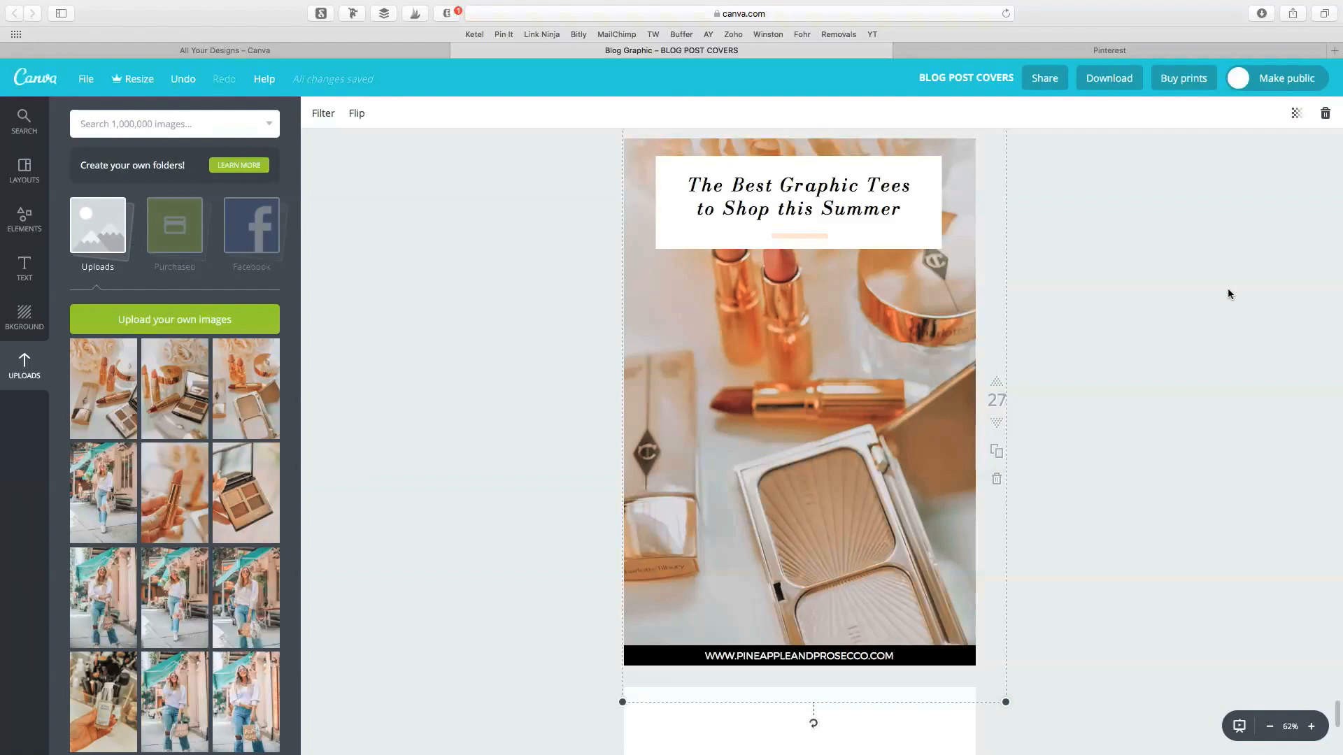
pyautogui.click(1228, 294)
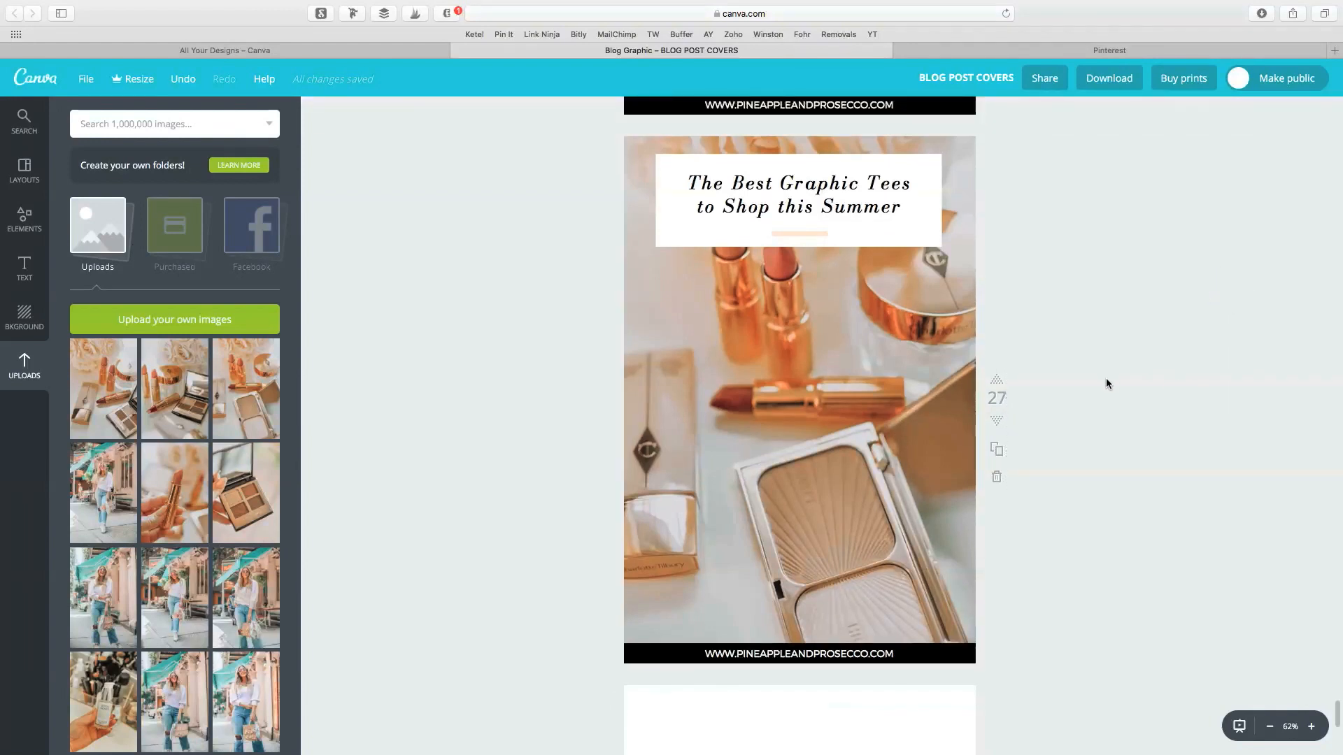
# Step: Add a solid square shape to the blank page 28
pyautogui.scroll(-7, 1108, 383)
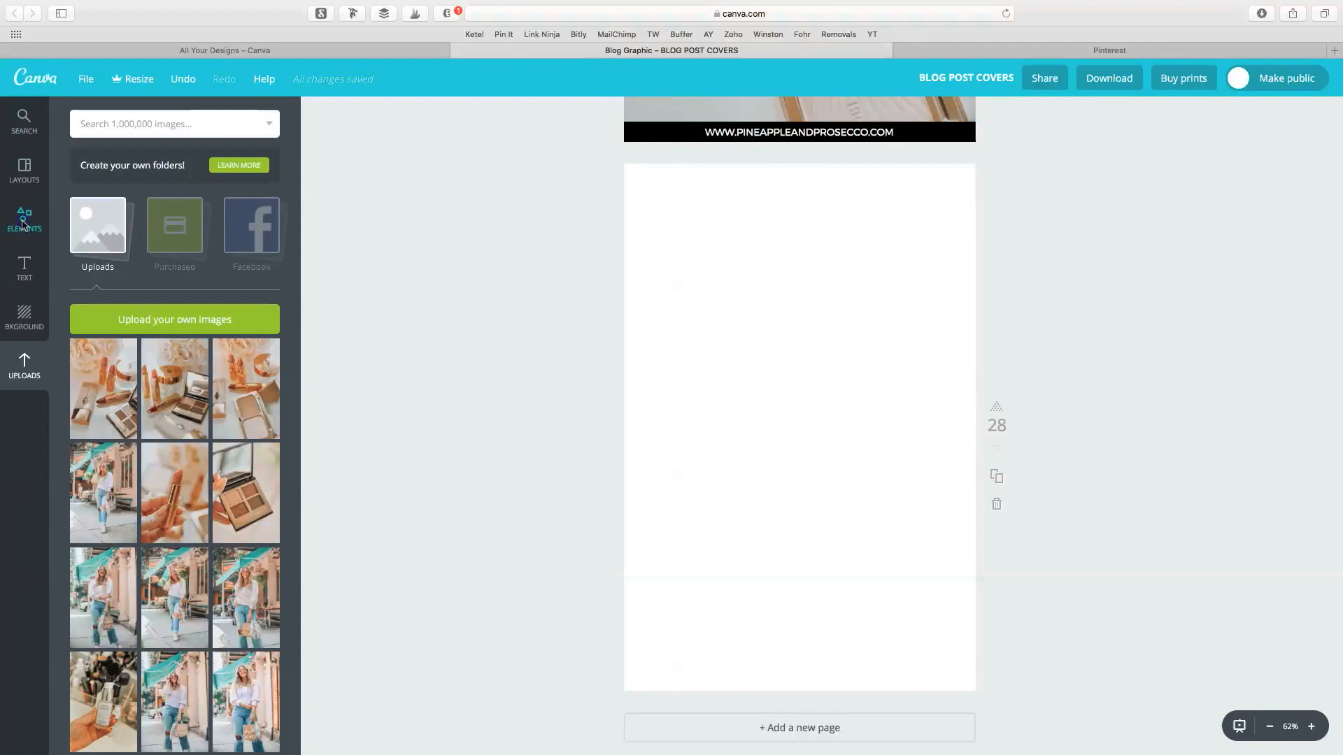
pyautogui.click(24, 222)
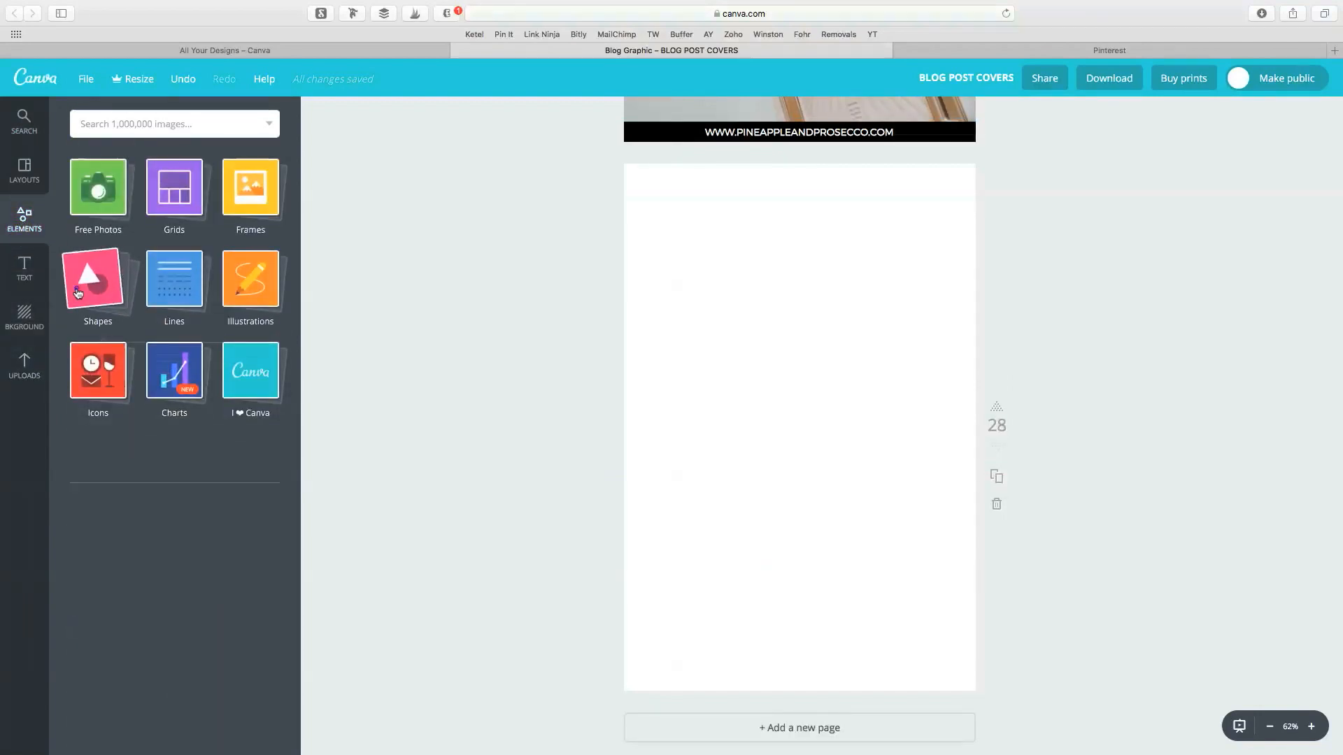
pyautogui.click(78, 293)
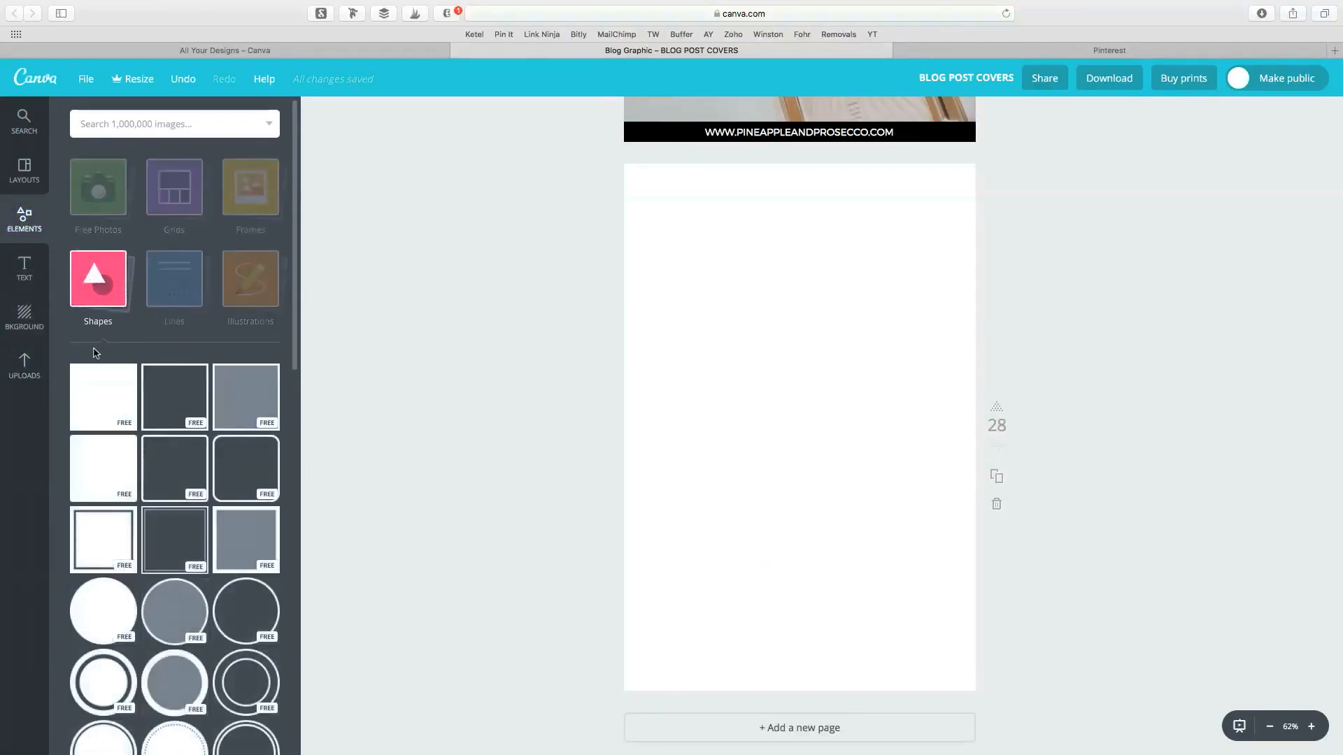
pyautogui.click(97, 397)
# Step: Reshape the square into a thin black banner spanning the full width of page 28 along its bottom edge
pyautogui.moveTo(793, 321); pyautogui.dragTo(783, 432)
pyautogui.moveTo(944, 370); pyautogui.dragTo(1005, 358)
pyautogui.moveTo(808, 345); pyautogui.dragTo(755, 562)
pyautogui.moveTo(971, 542); pyautogui.dragTo(999, 534)
pyautogui.moveTo(873, 557); pyautogui.dragTo(866, 626)
pyautogui.moveTo(868, 655); pyautogui.dragTo(867, 670)
pyautogui.click(862, 642)
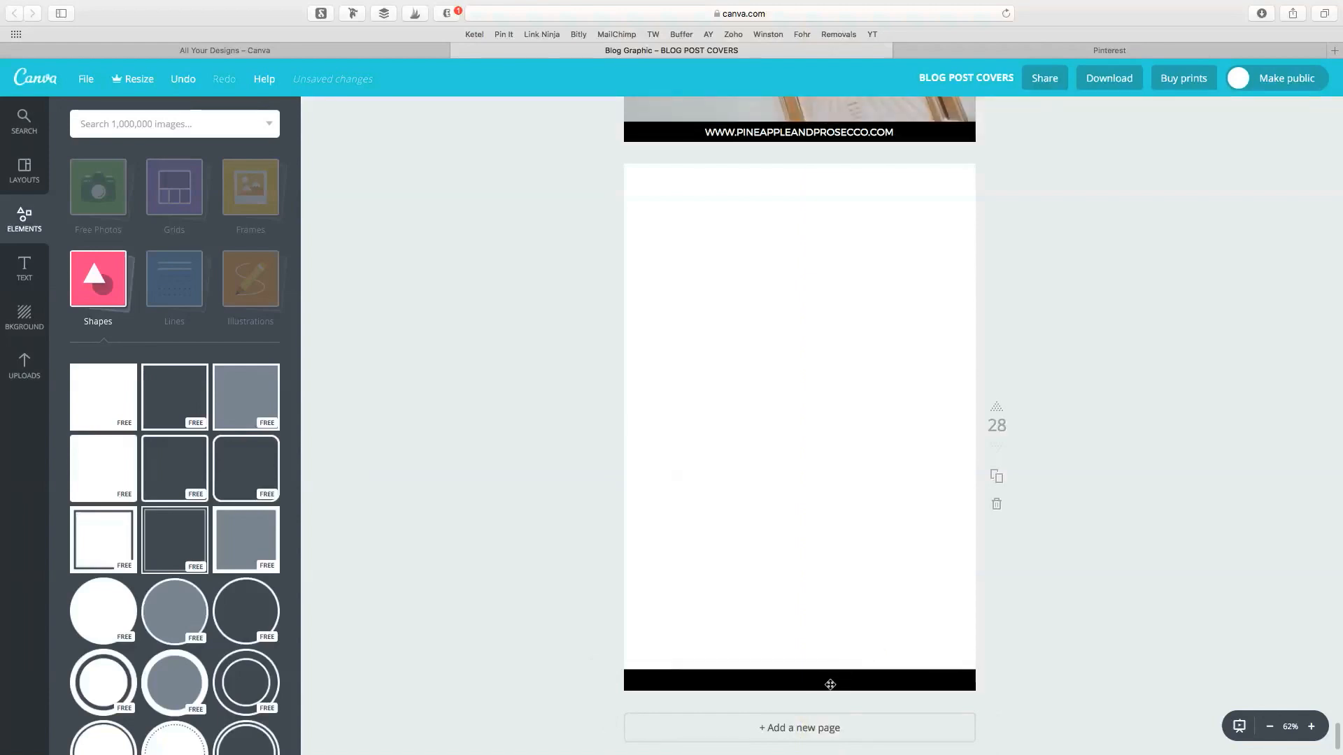
pyautogui.moveTo(818, 680)
pyautogui.mouseDown()
pyautogui.moveTo(841, 678)
pyautogui.moveTo(816, 677)
pyautogui.mouseUp()
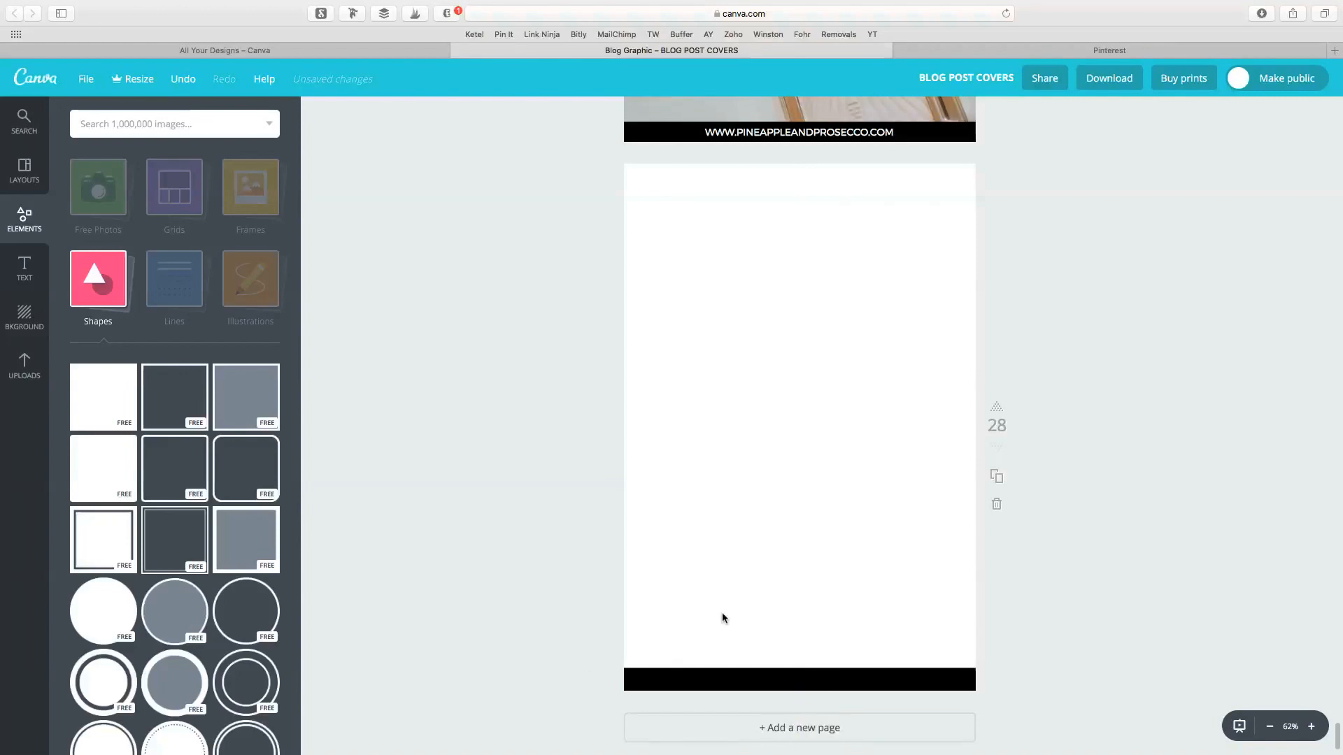
pyautogui.click(431, 425)
pyautogui.click(28, 272)
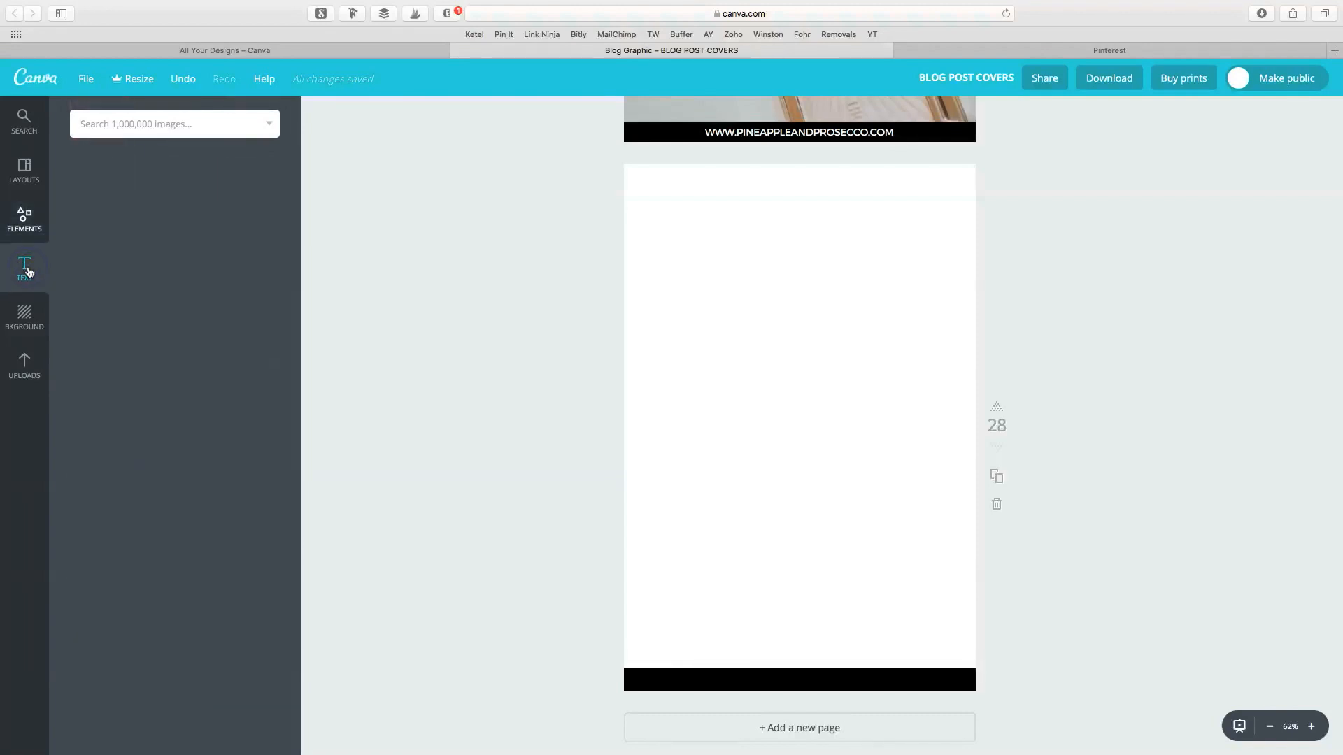
pyautogui.click(147, 241)
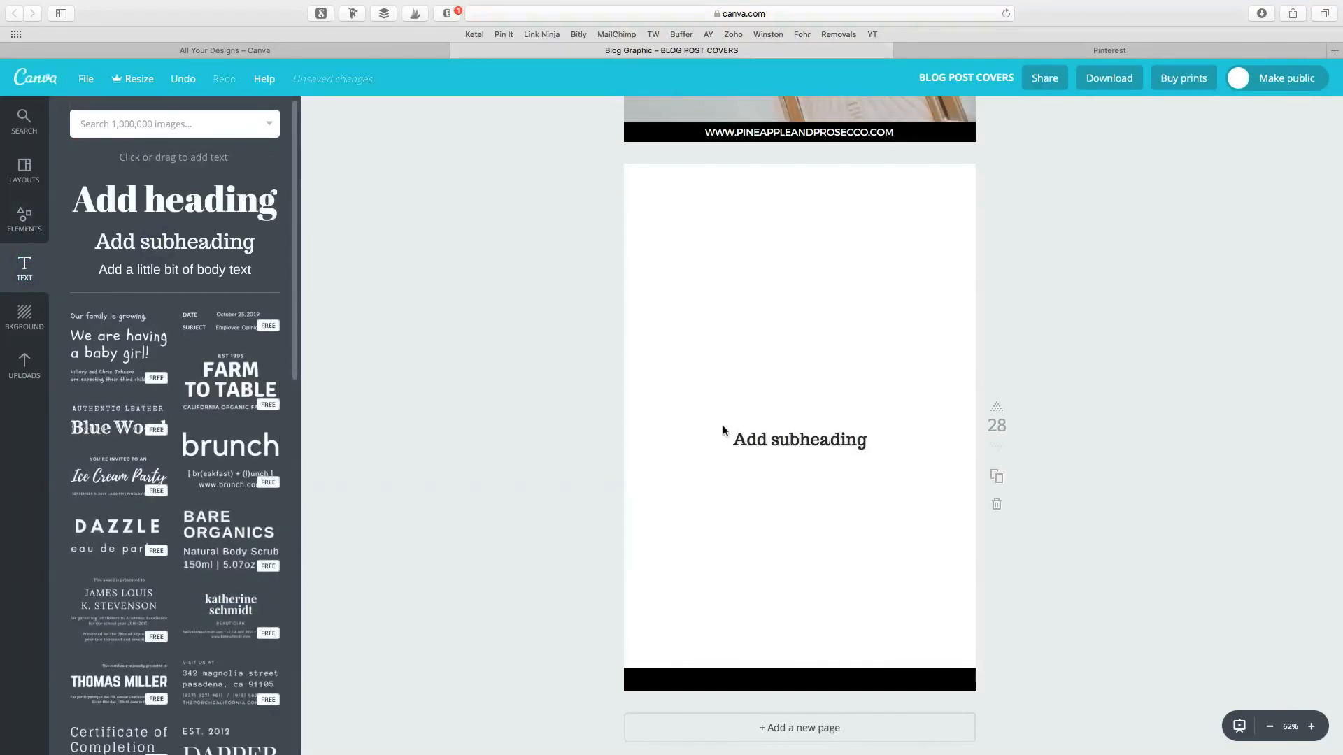
pyautogui.write('W')
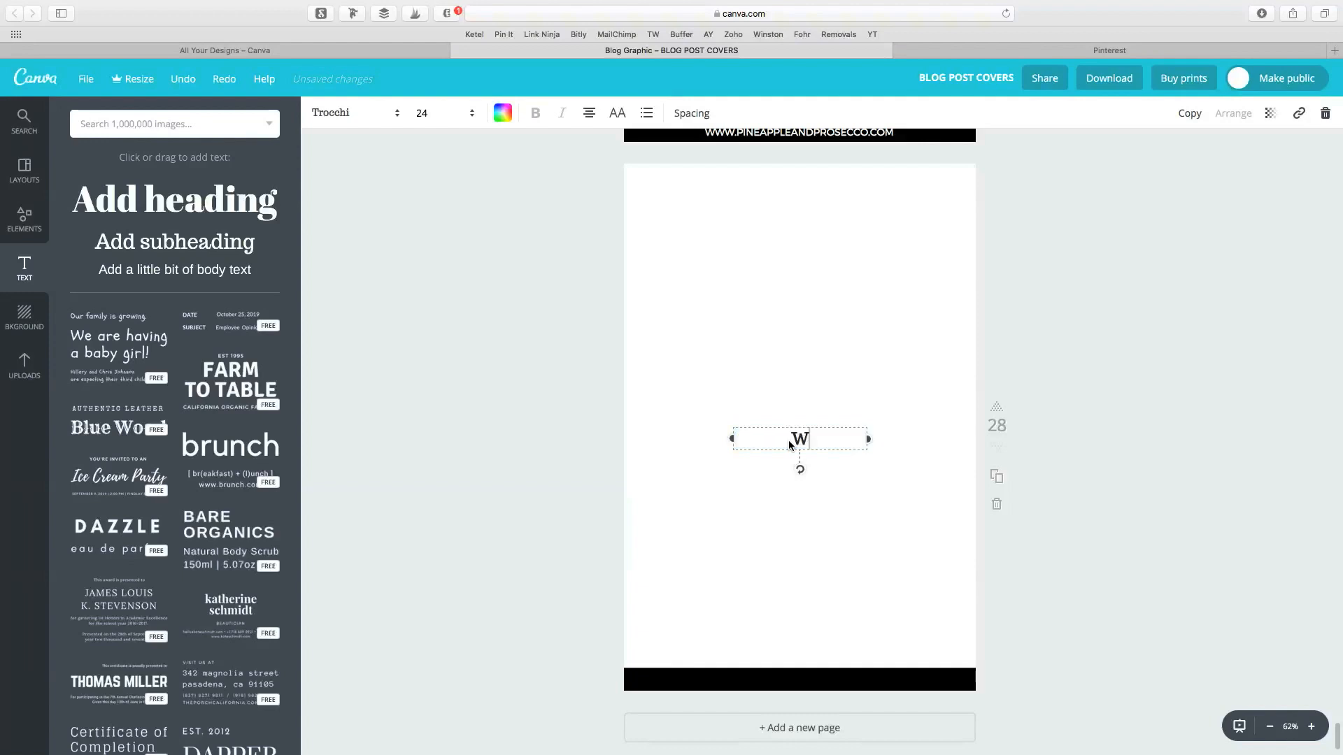
pyautogui.write('WW.PINEAPPLEANDPROSECCO.COM')
# Step: Format the website text in white Montserrat at size 18 and place it on the black banner
pyautogui.hotkey('ctrl', 'a')
pyautogui.click(374, 115)
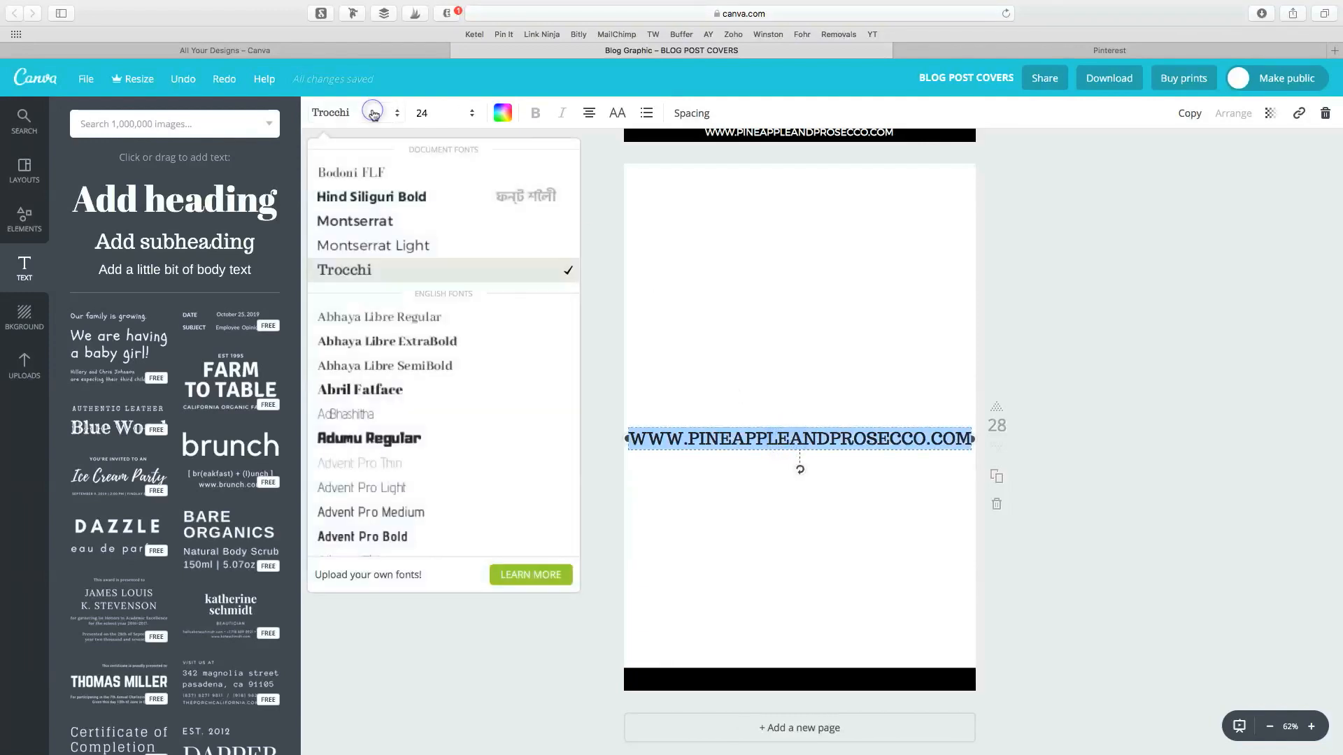
pyautogui.click(373, 222)
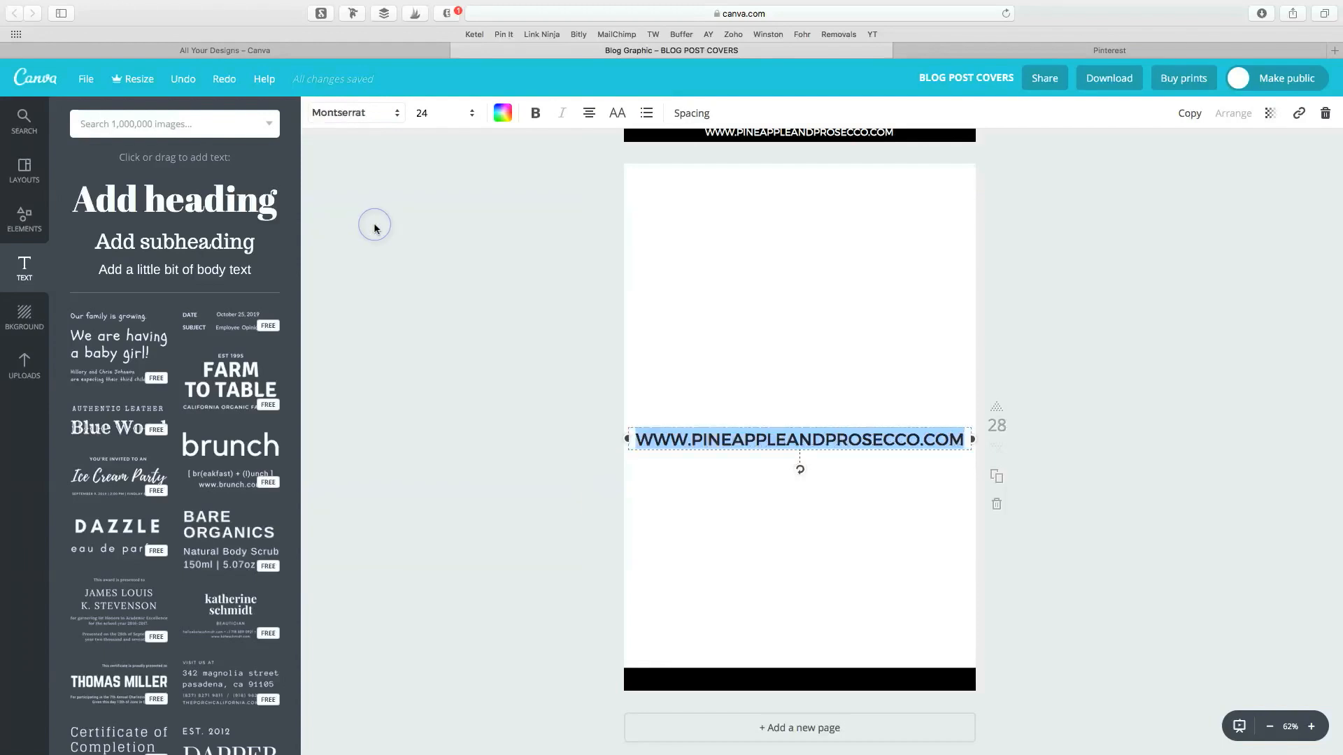
pyautogui.click(435, 121)
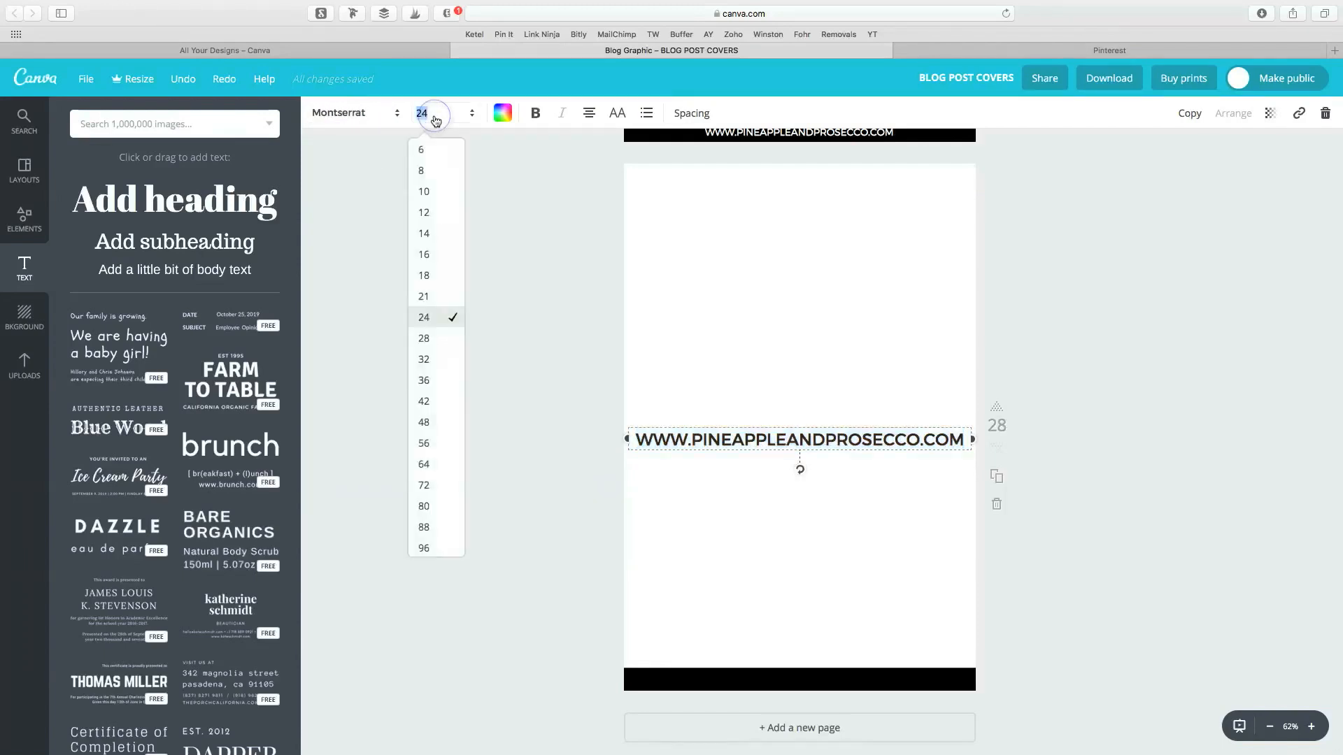
pyautogui.click(428, 274)
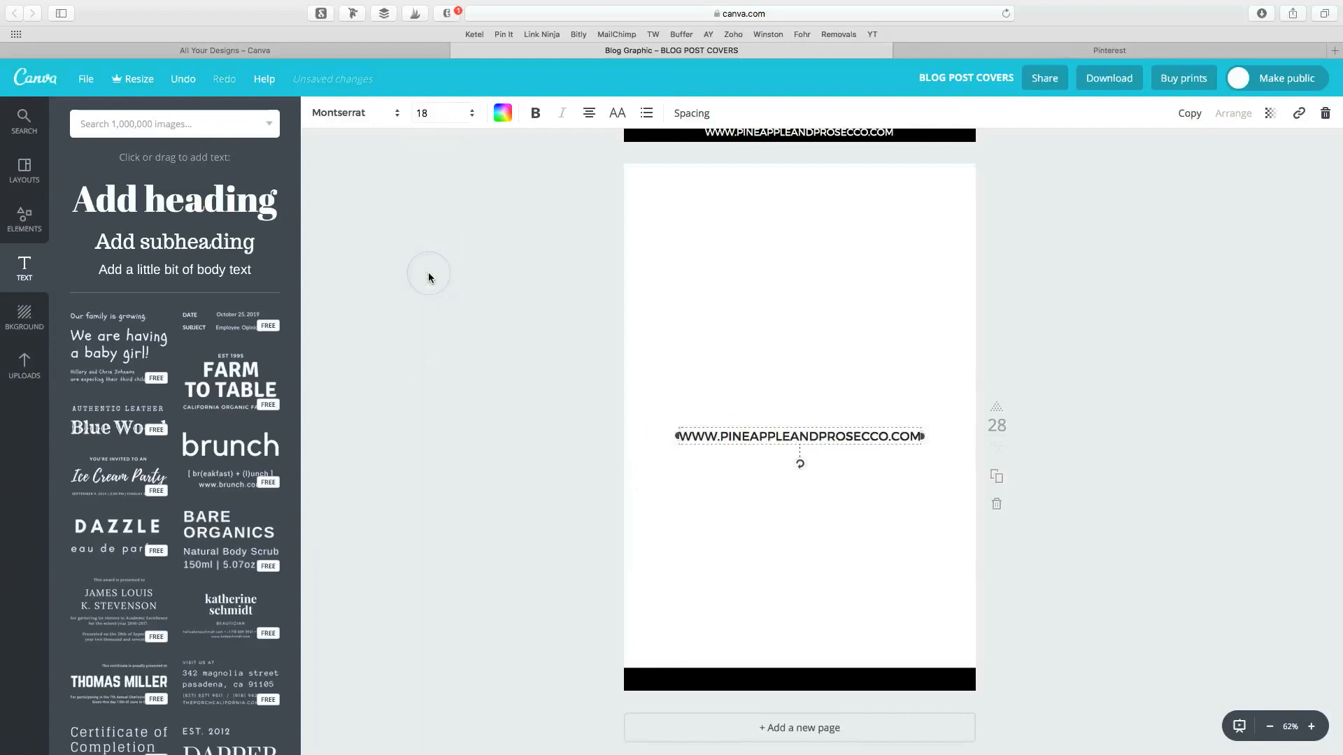
pyautogui.click(502, 113)
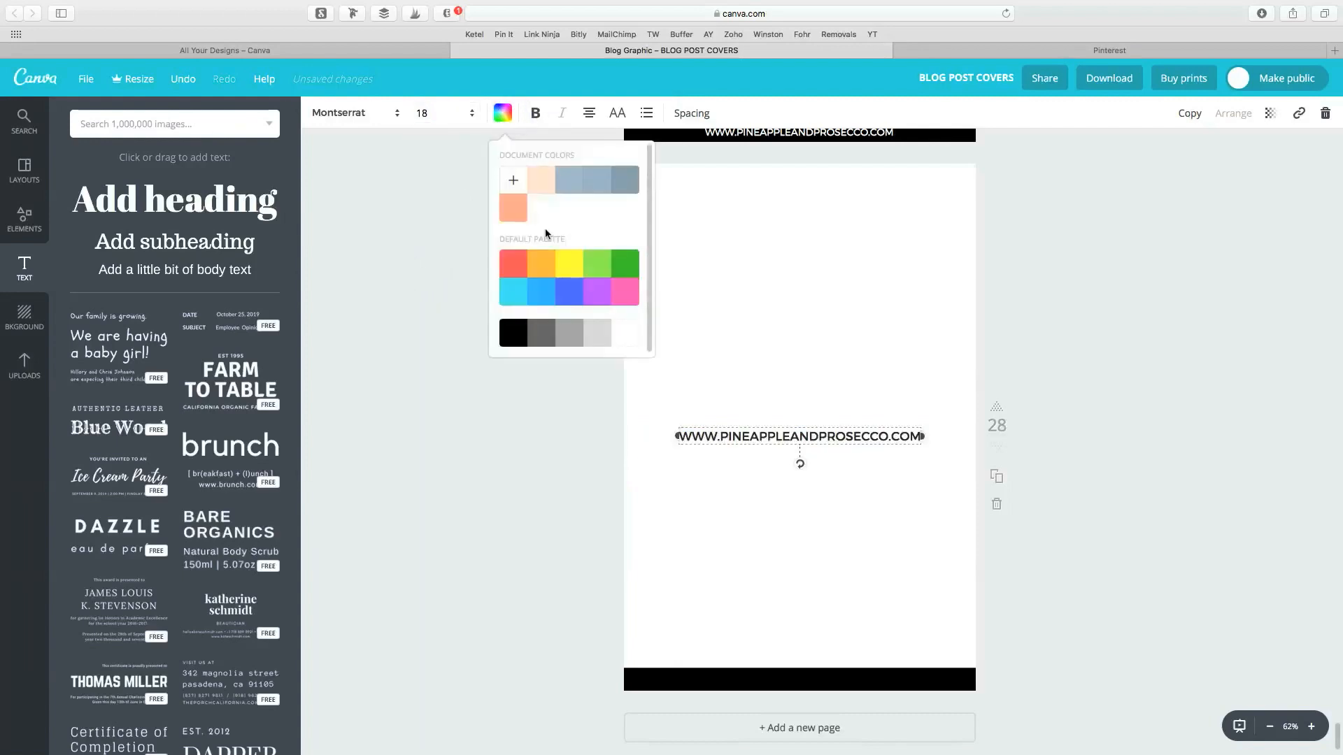
pyautogui.click(632, 339)
pyautogui.moveTo(758, 449); pyautogui.dragTo(760, 683)
# Step: Widen the website text's letter spacing slightly and restyle it in Montserrat Light at size 16
pyautogui.doubleClick(773, 684)
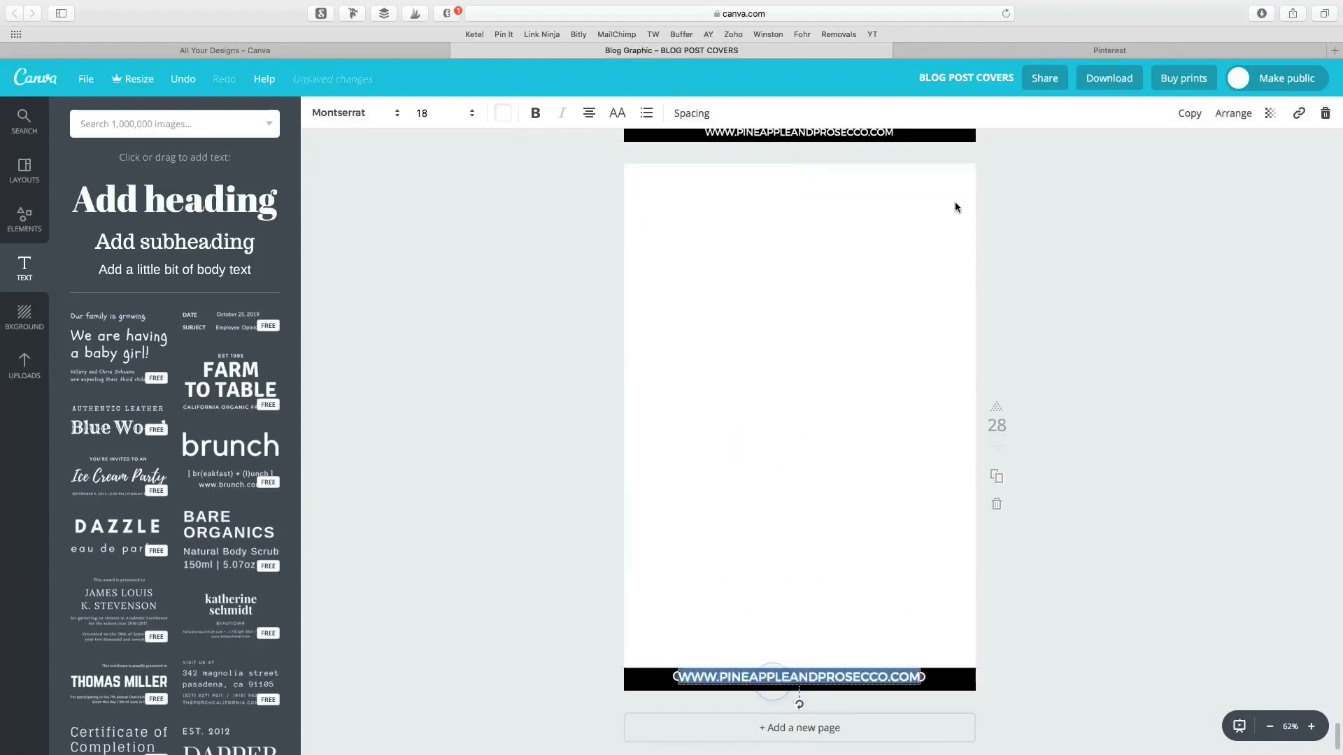
pyautogui.click(699, 122)
pyautogui.moveTo(766, 155); pyautogui.dragTo(773, 156)
pyautogui.click(382, 114)
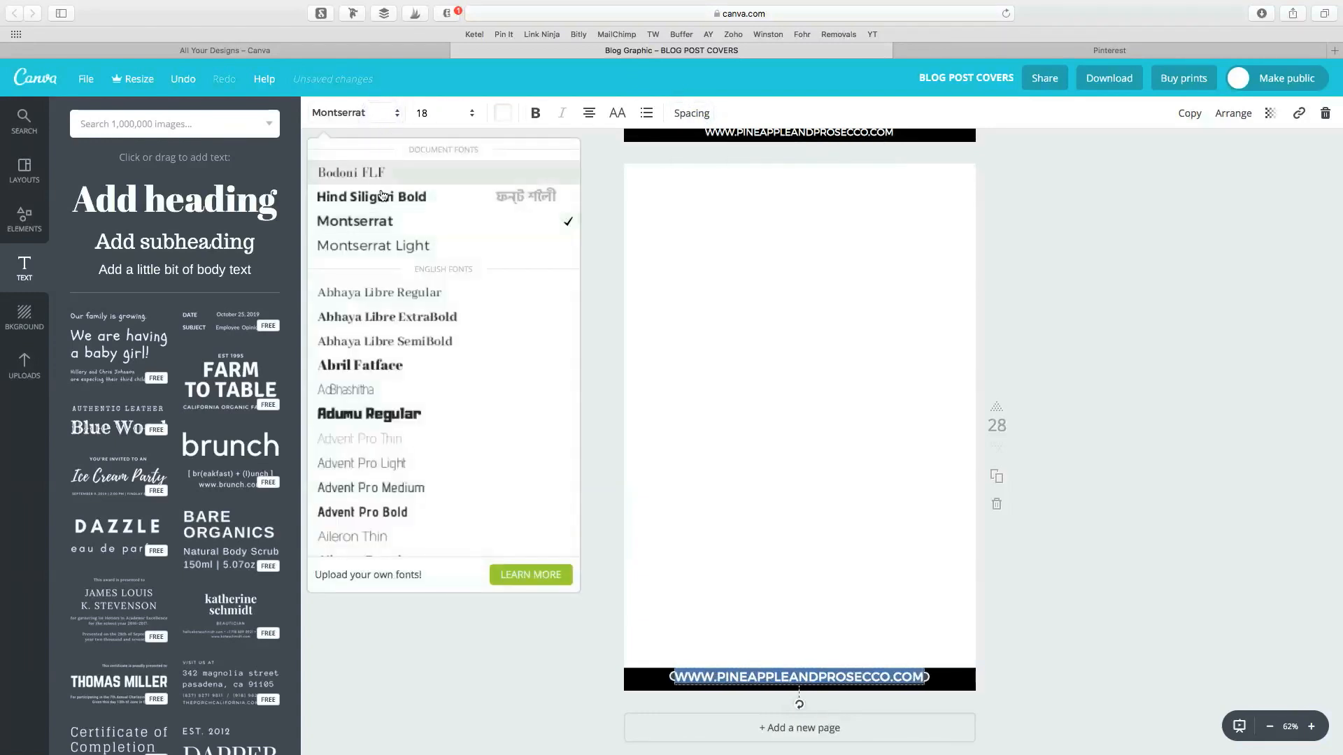
pyautogui.click(392, 245)
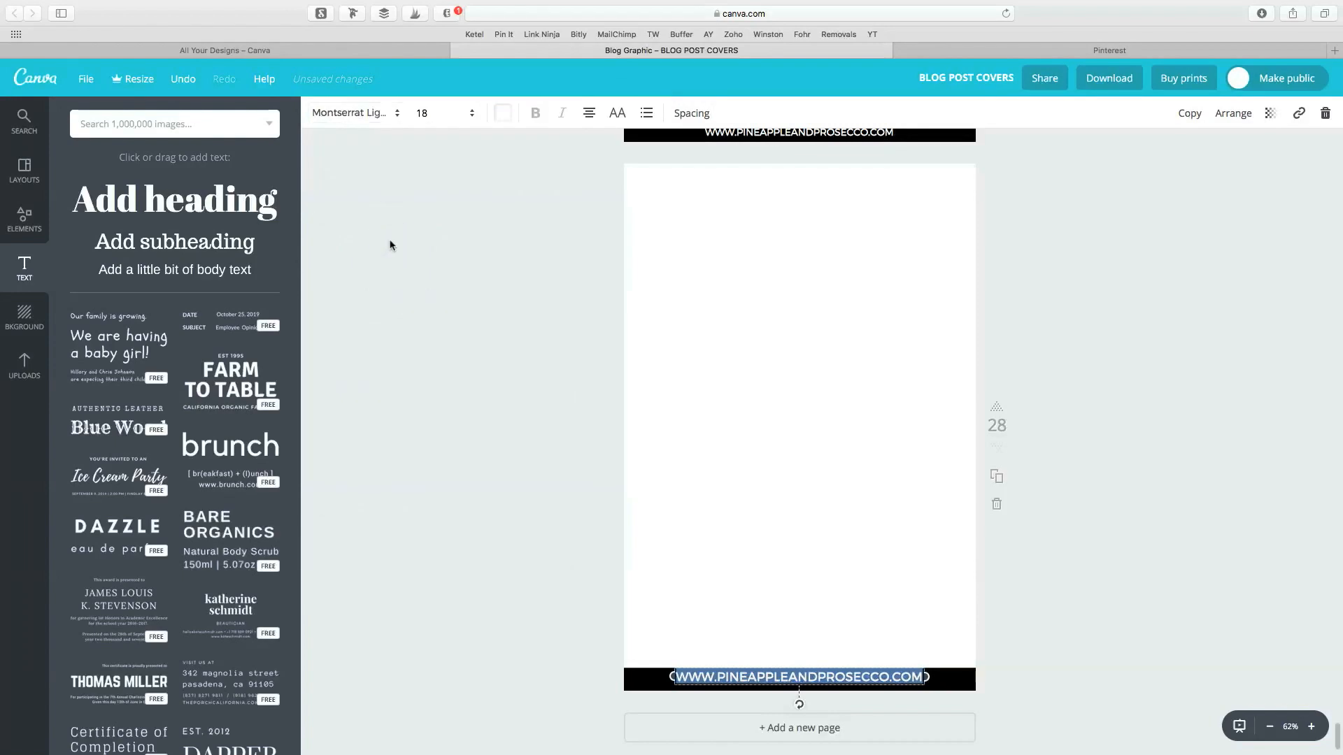
pyautogui.click(434, 119)
pyautogui.write('16')
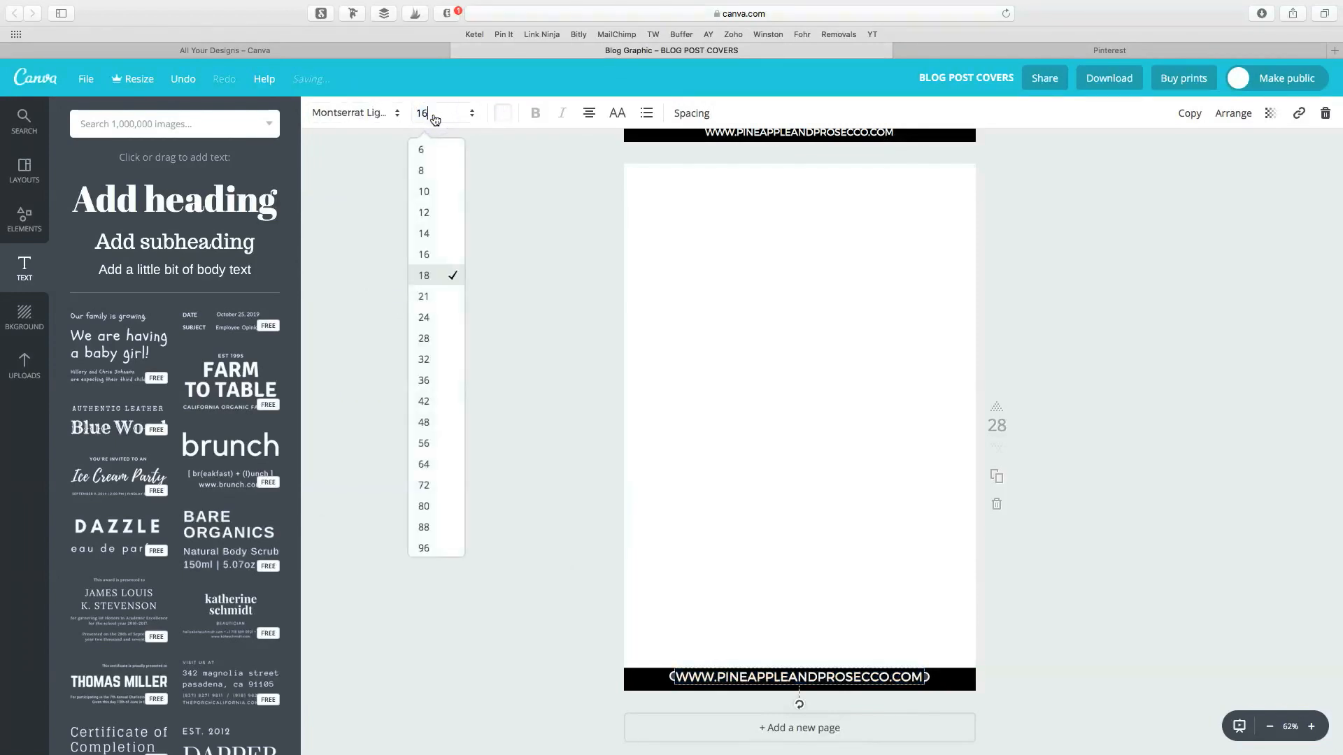
pyautogui.press('Return')
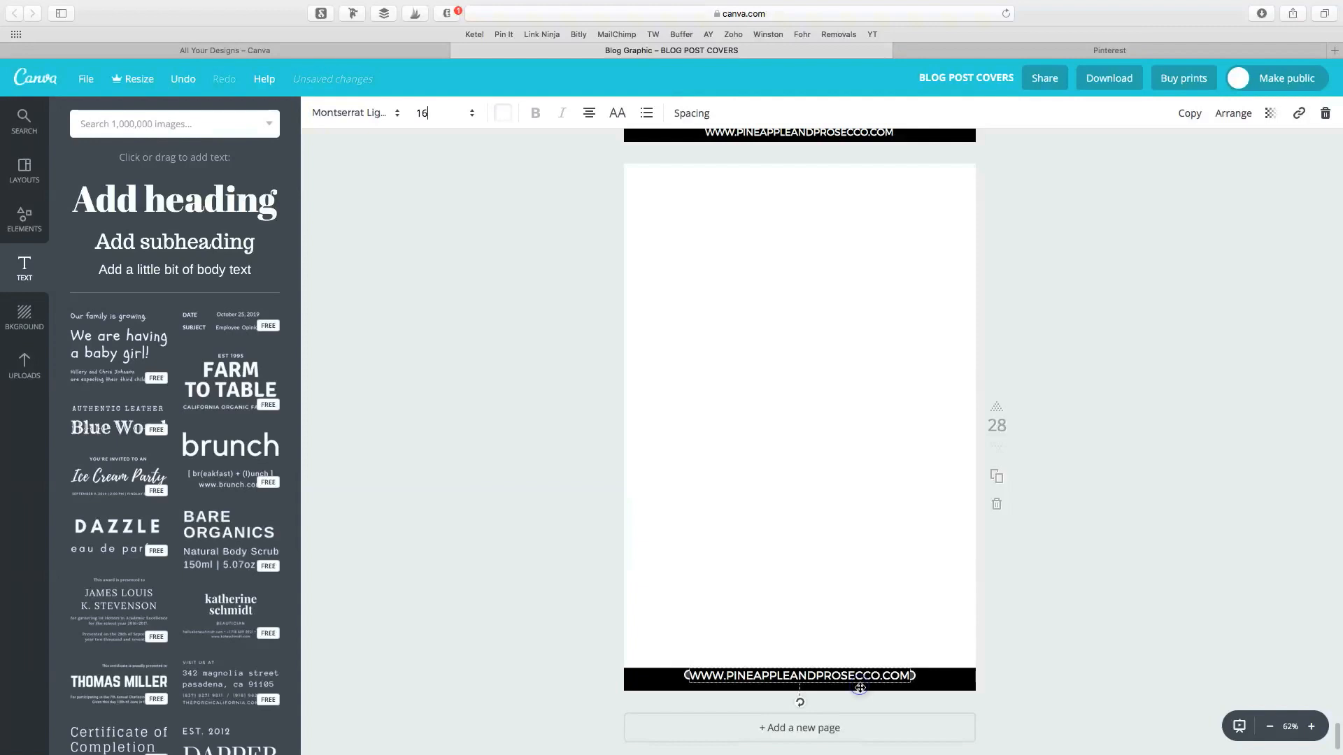
pyautogui.click(1060, 633)
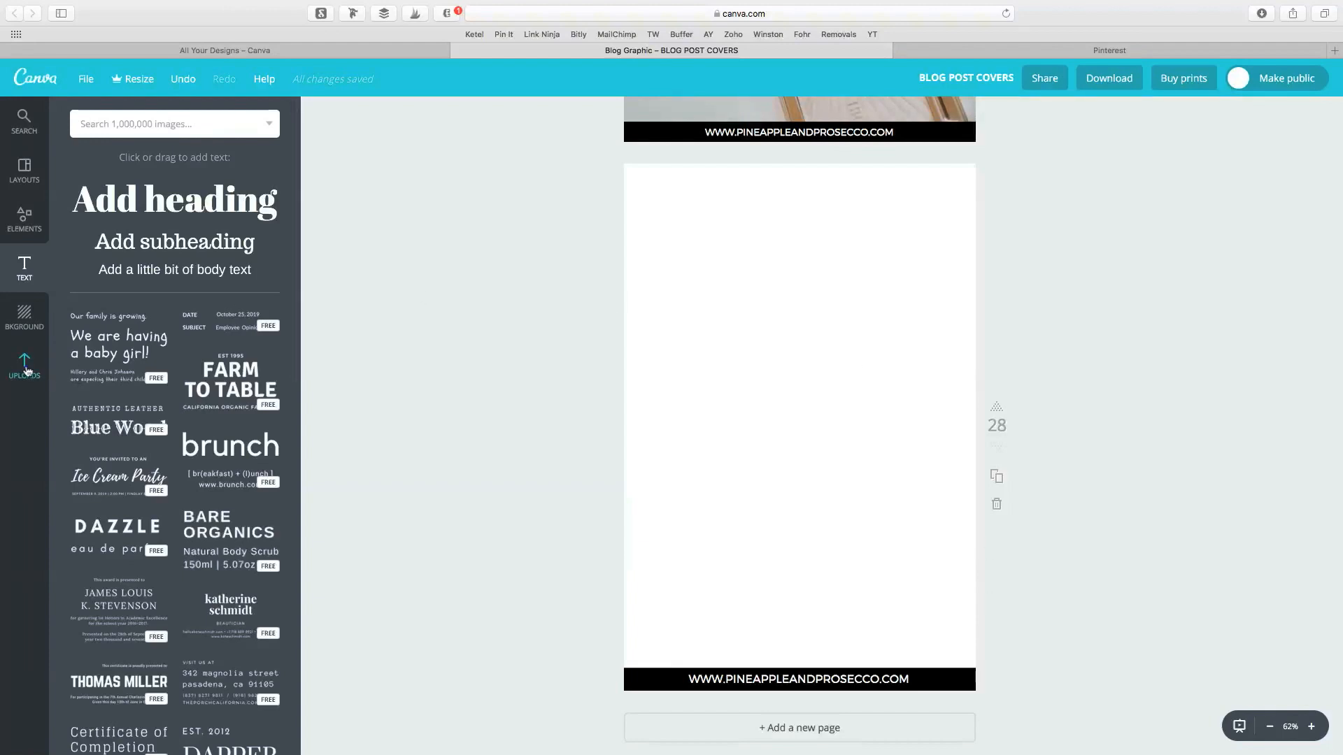
# Step: Add the uploaded street photo of the woman in a white top and jeans, enlarging it to fill page 28 behind the banner
pyautogui.click(26, 370)
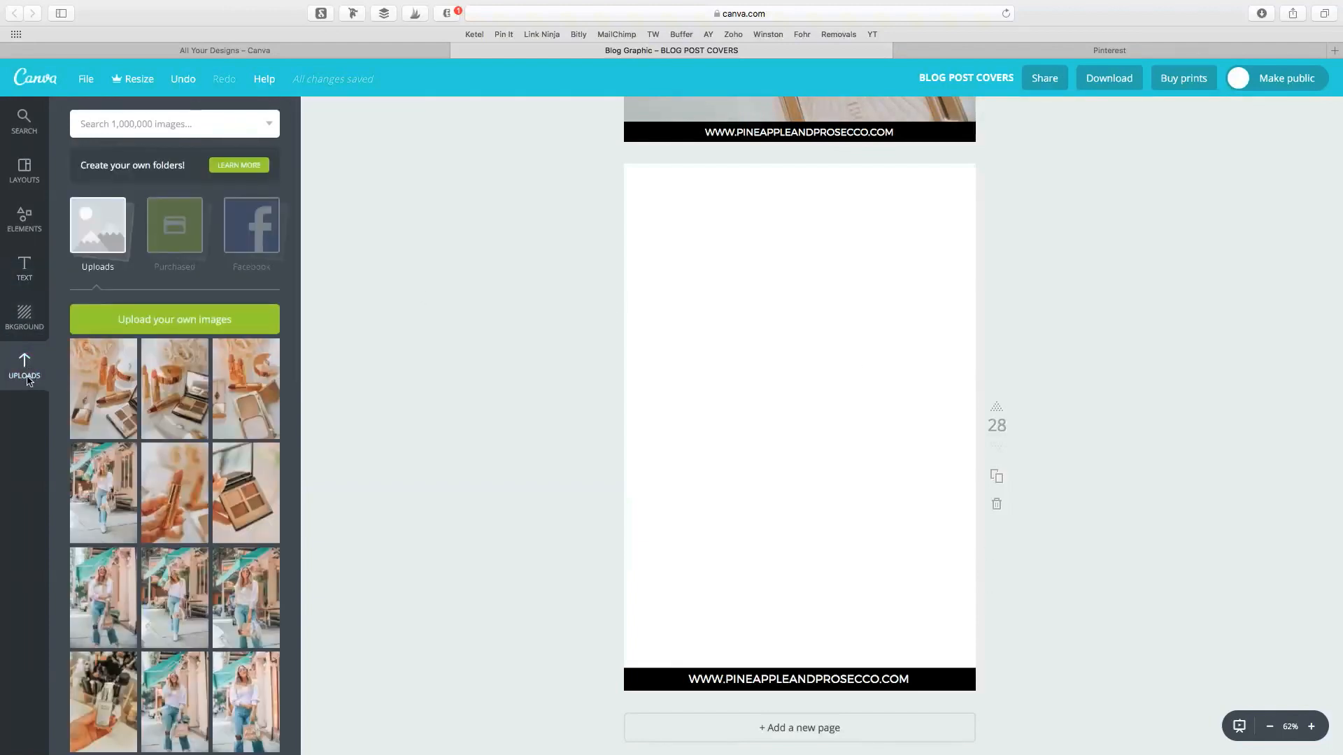
pyautogui.scroll(-2, 168, 436)
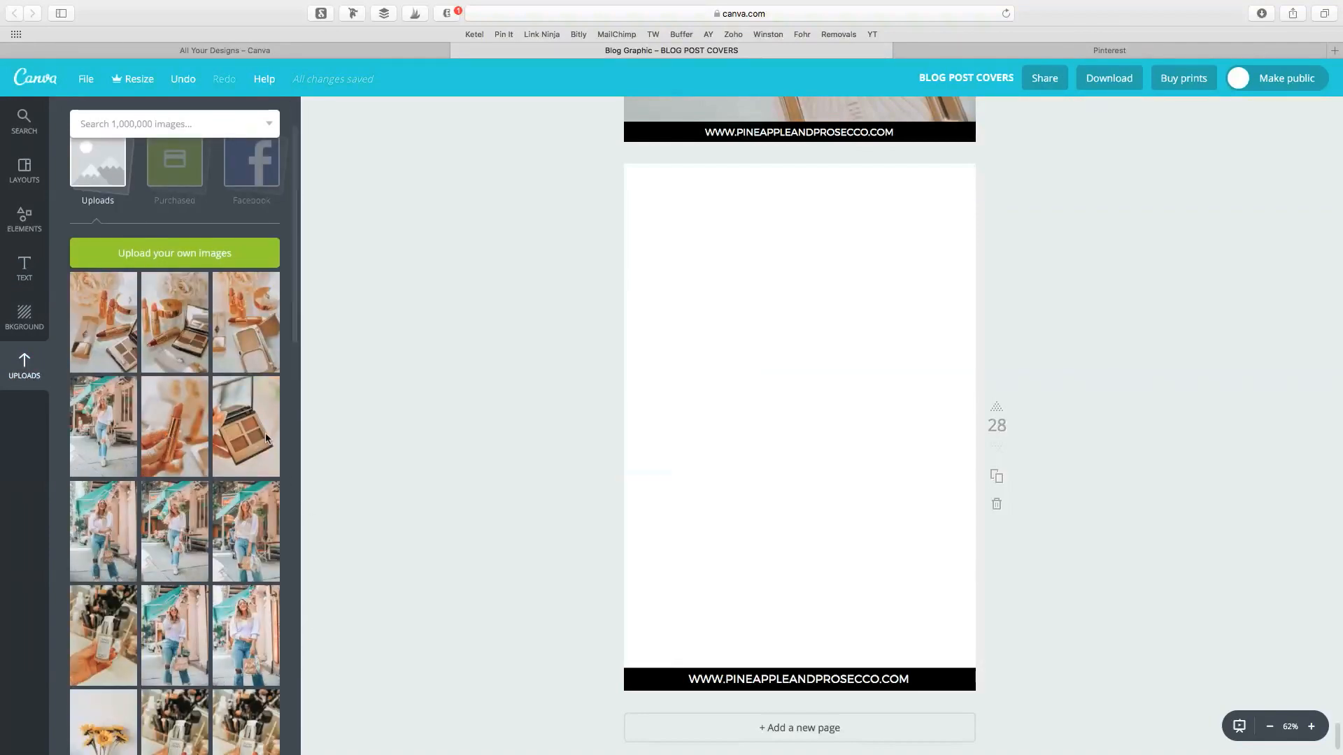
pyautogui.click(108, 422)
pyautogui.moveTo(776, 455); pyautogui.dragTo(716, 362)
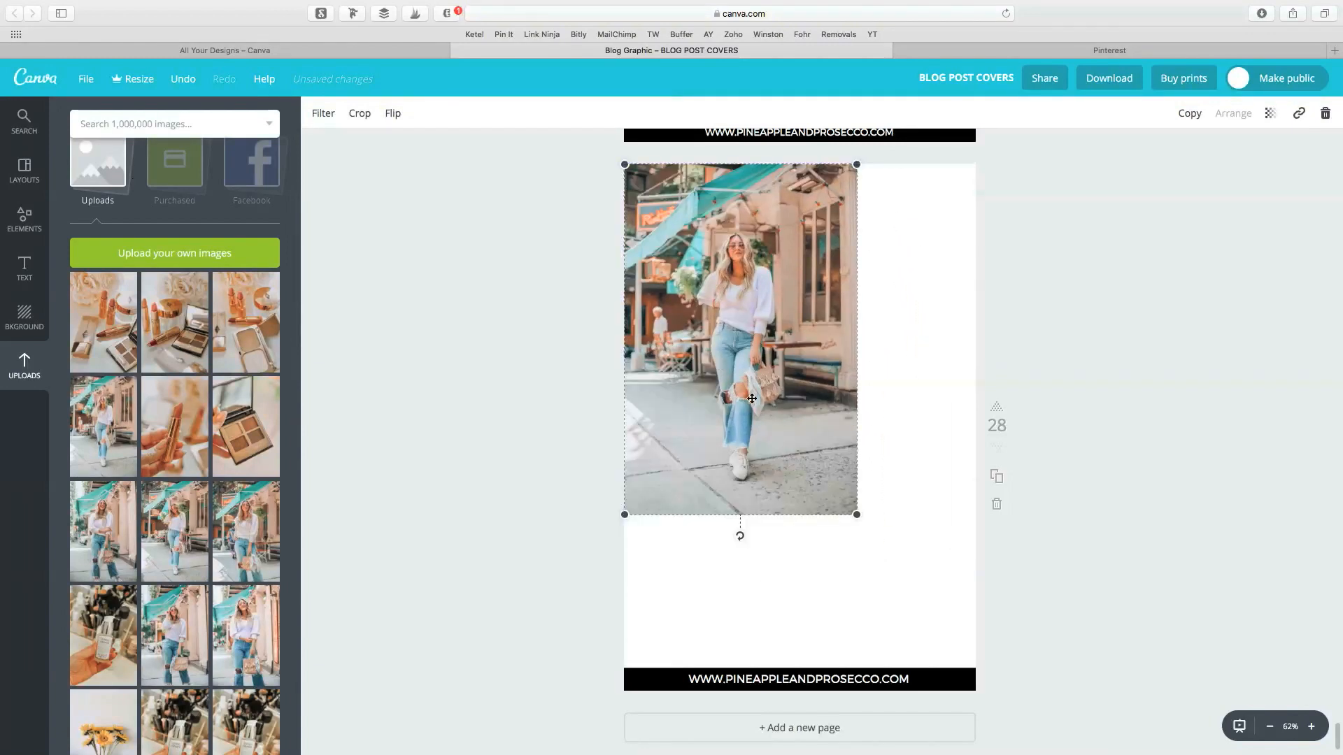
pyautogui.moveTo(857, 508); pyautogui.dragTo(1011, 689)
pyautogui.moveTo(879, 542); pyautogui.dragTo(877, 524)
pyautogui.click(522, 561)
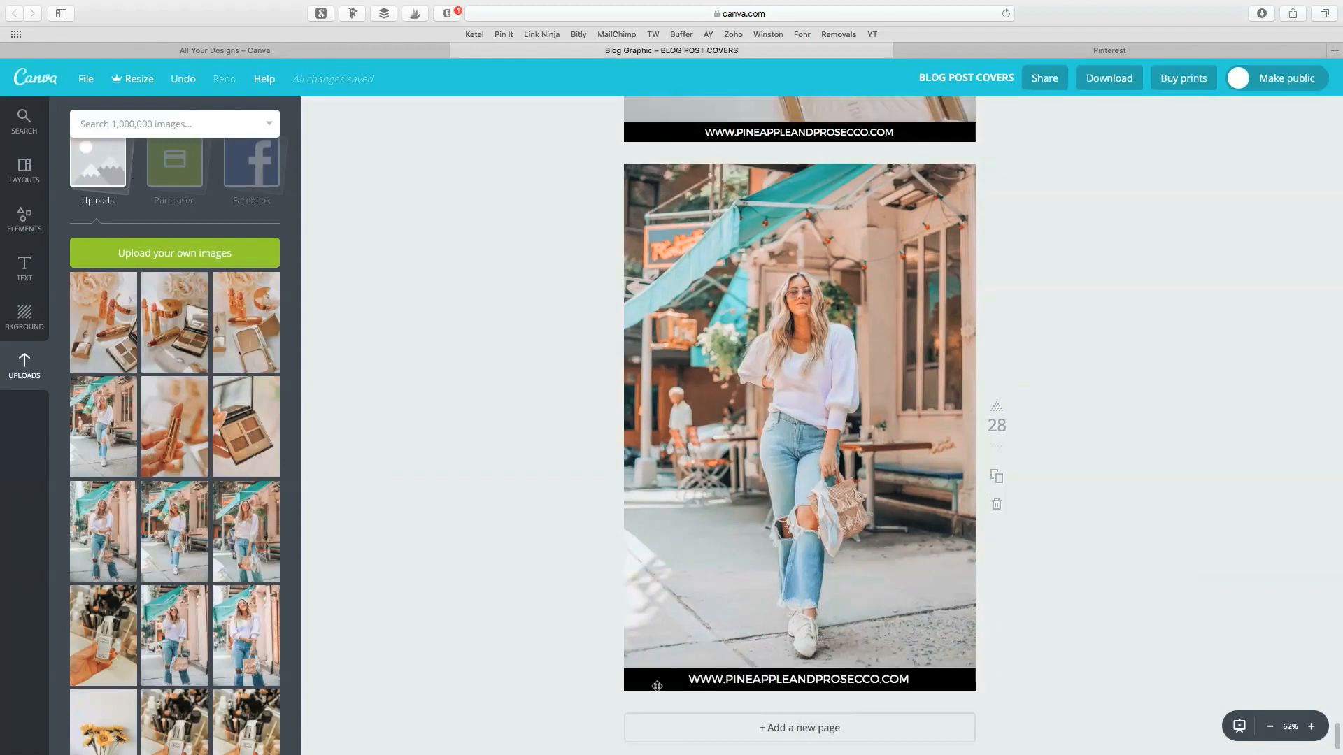
# Step: Select the street photo and the black banner in turn and check the banner's layer-order options
pyautogui.click(764, 566)
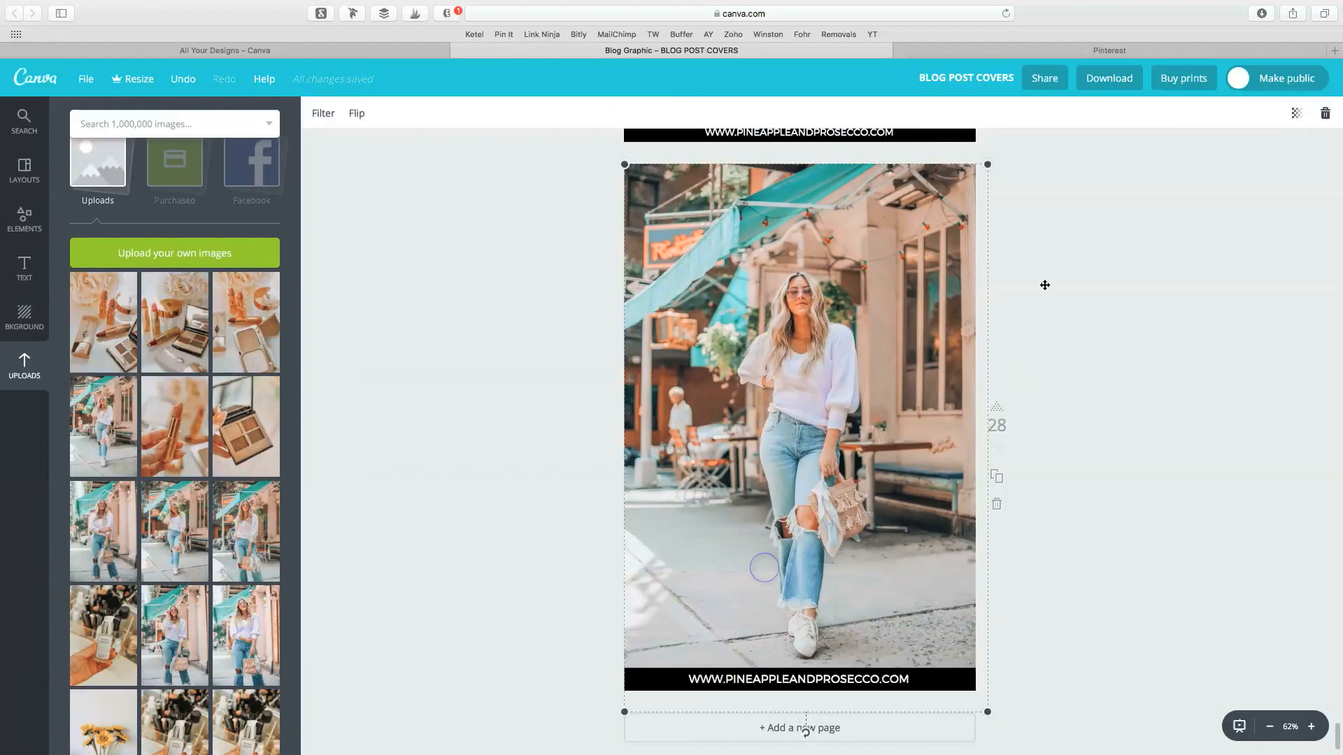
pyautogui.click(1157, 275)
pyautogui.click(928, 313)
pyautogui.click(960, 681)
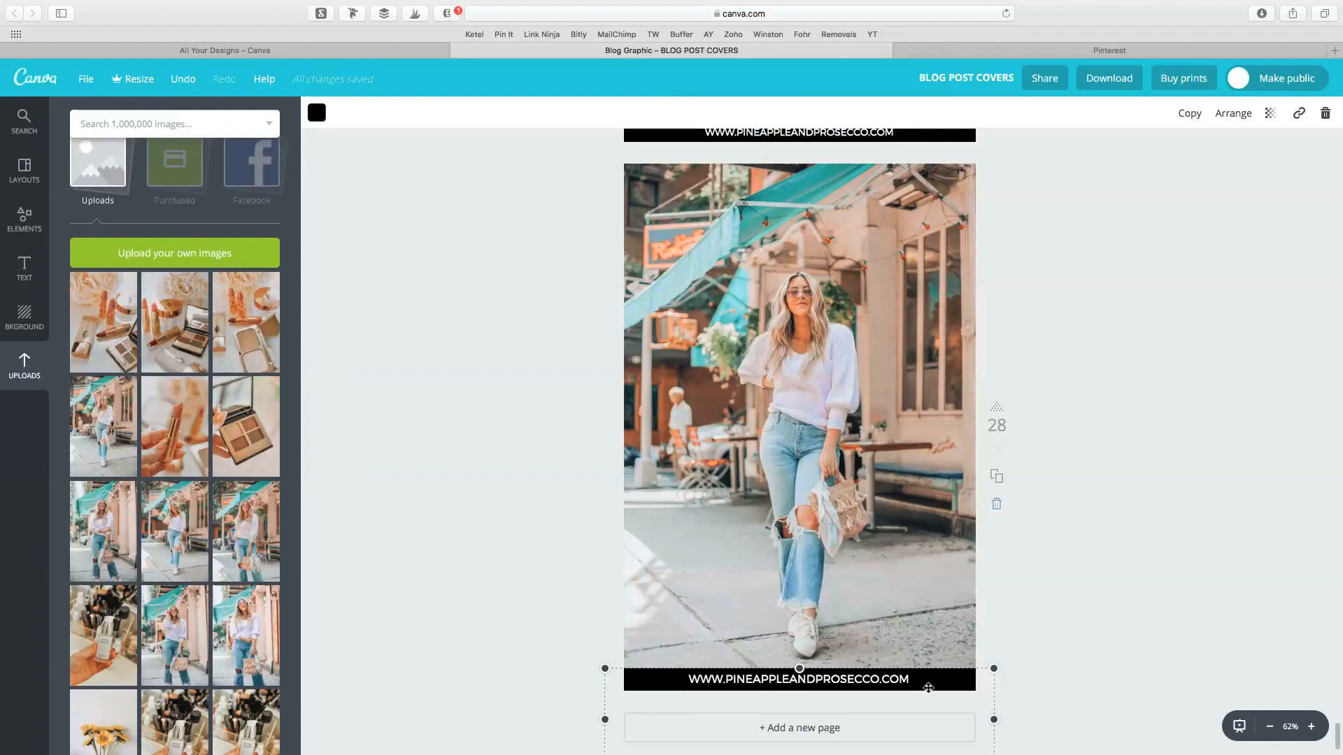
pyautogui.click(1233, 114)
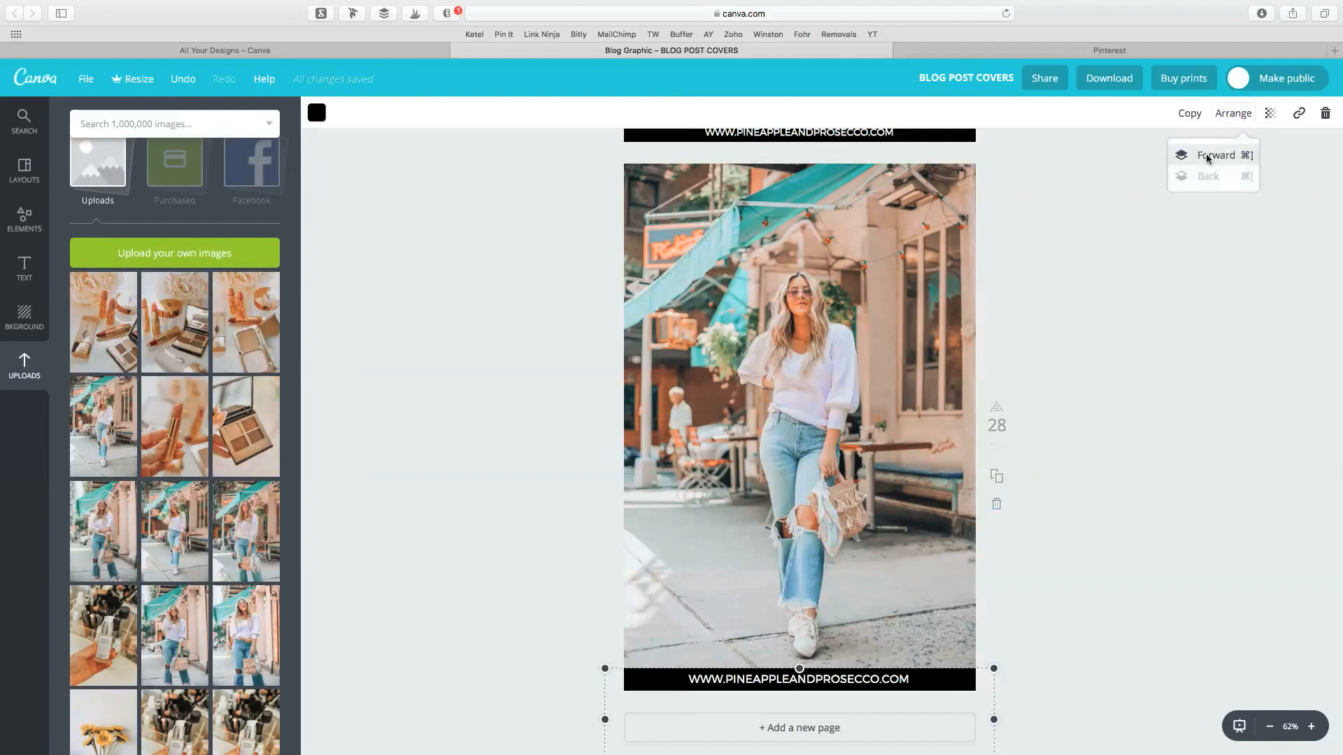
pyautogui.click(1136, 322)
pyautogui.click(1136, 322)
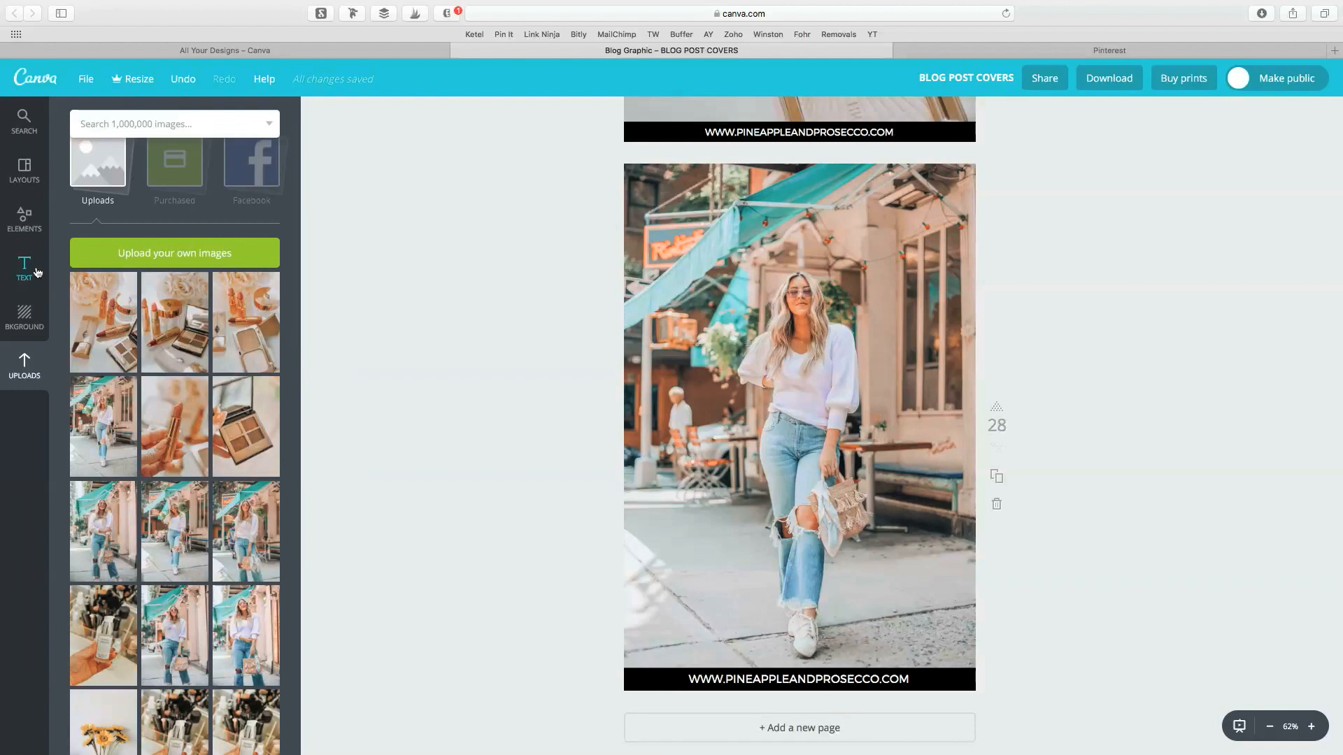
# Step: Add a white square to page 28 and reshape it into a wide, centered title box near the top of the photo
pyautogui.click(28, 228)
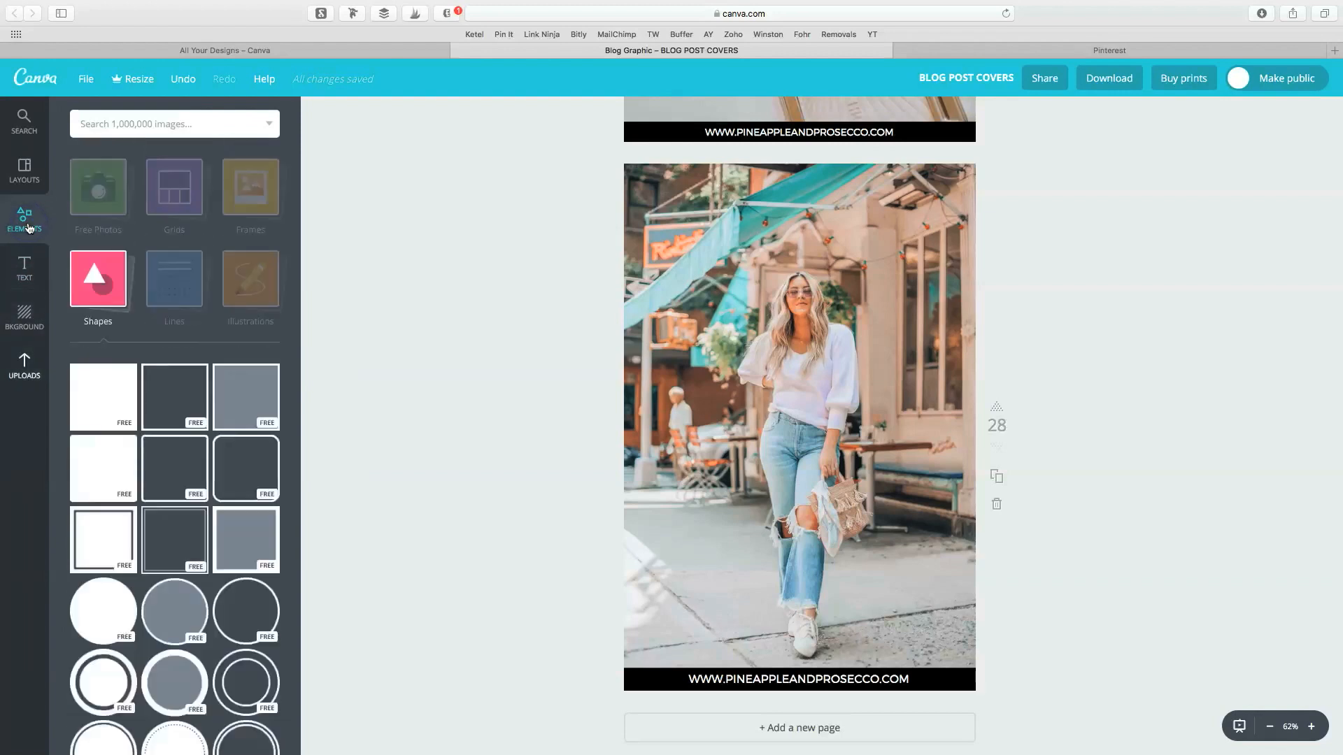
pyautogui.click(100, 395)
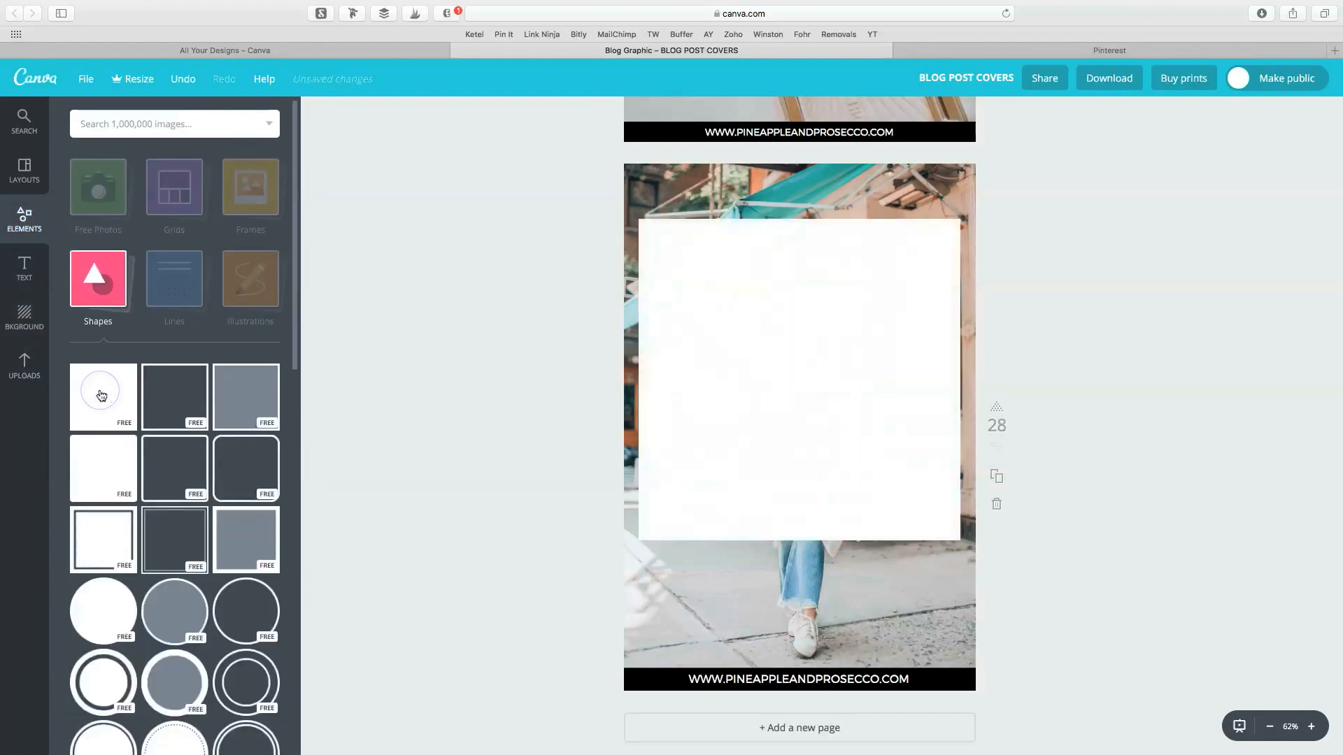
pyautogui.moveTo(802, 586); pyautogui.dragTo(806, 229)
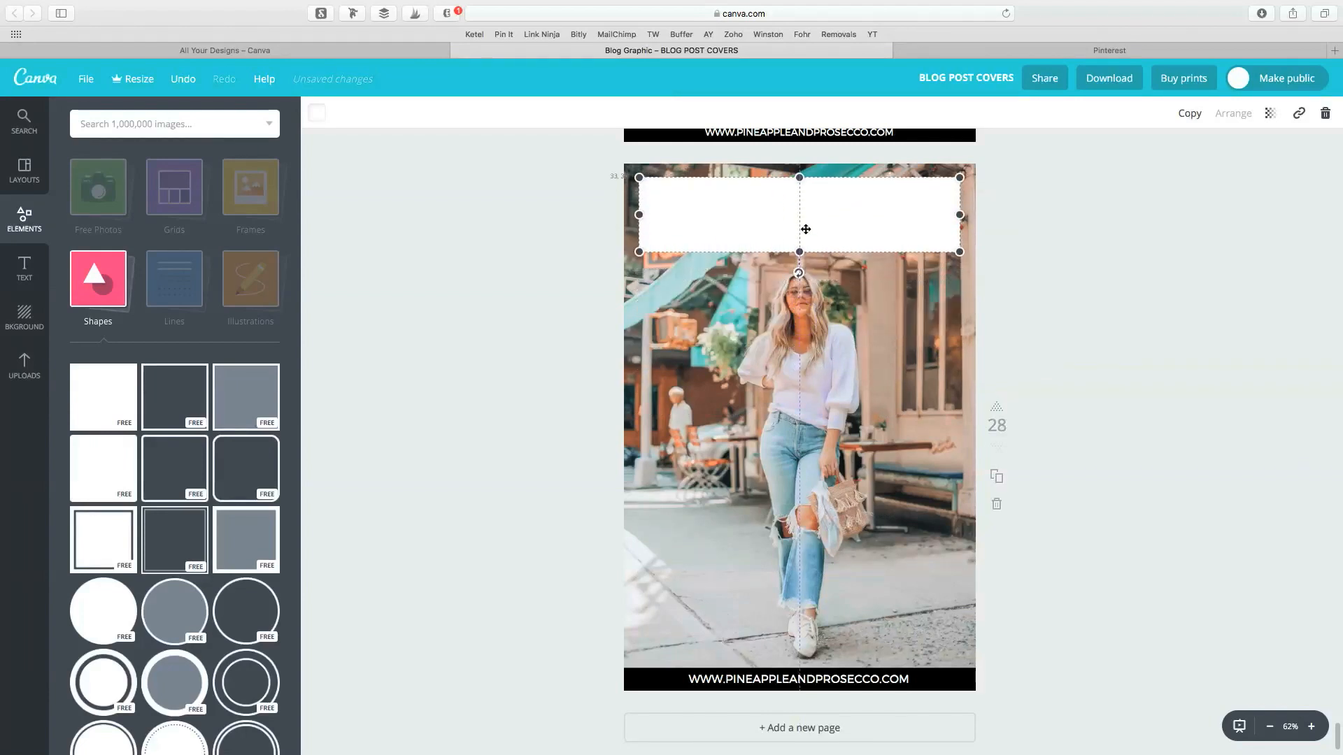
pyautogui.moveTo(806, 230); pyautogui.dragTo(803, 230)
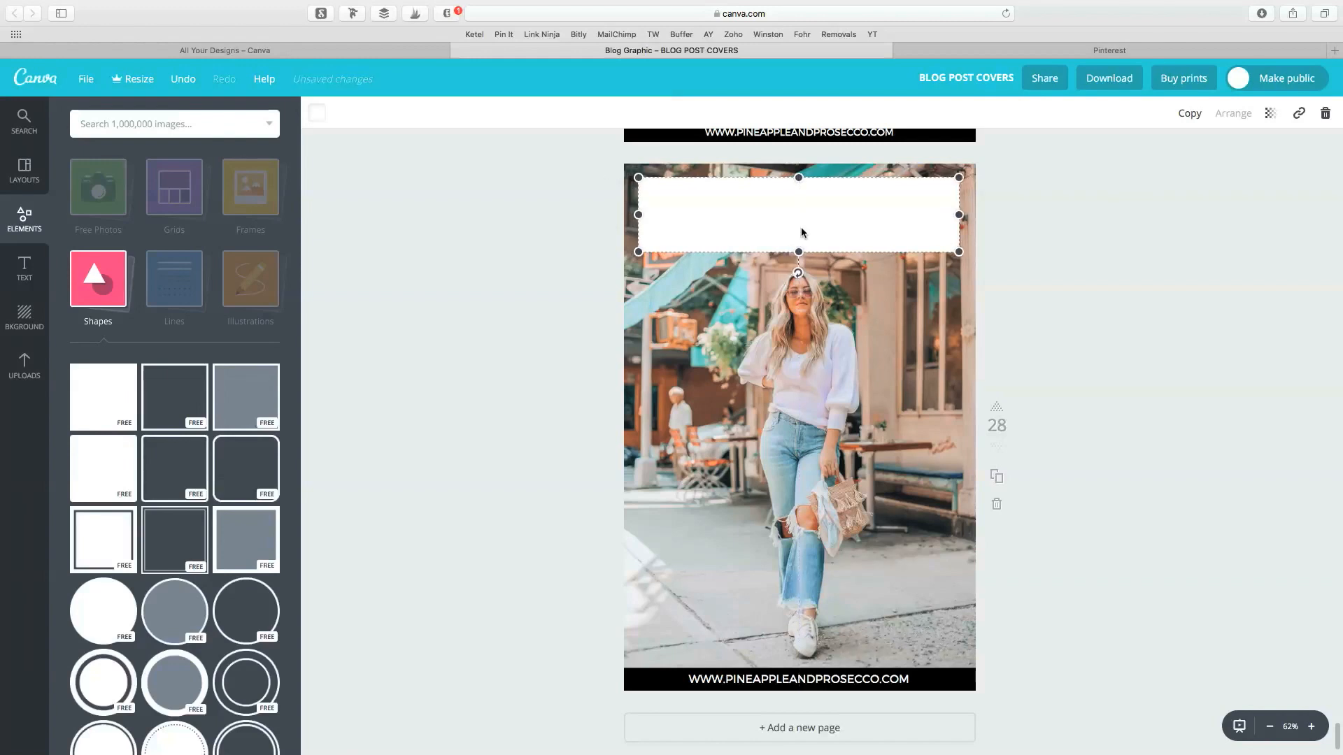
pyautogui.click(550, 303)
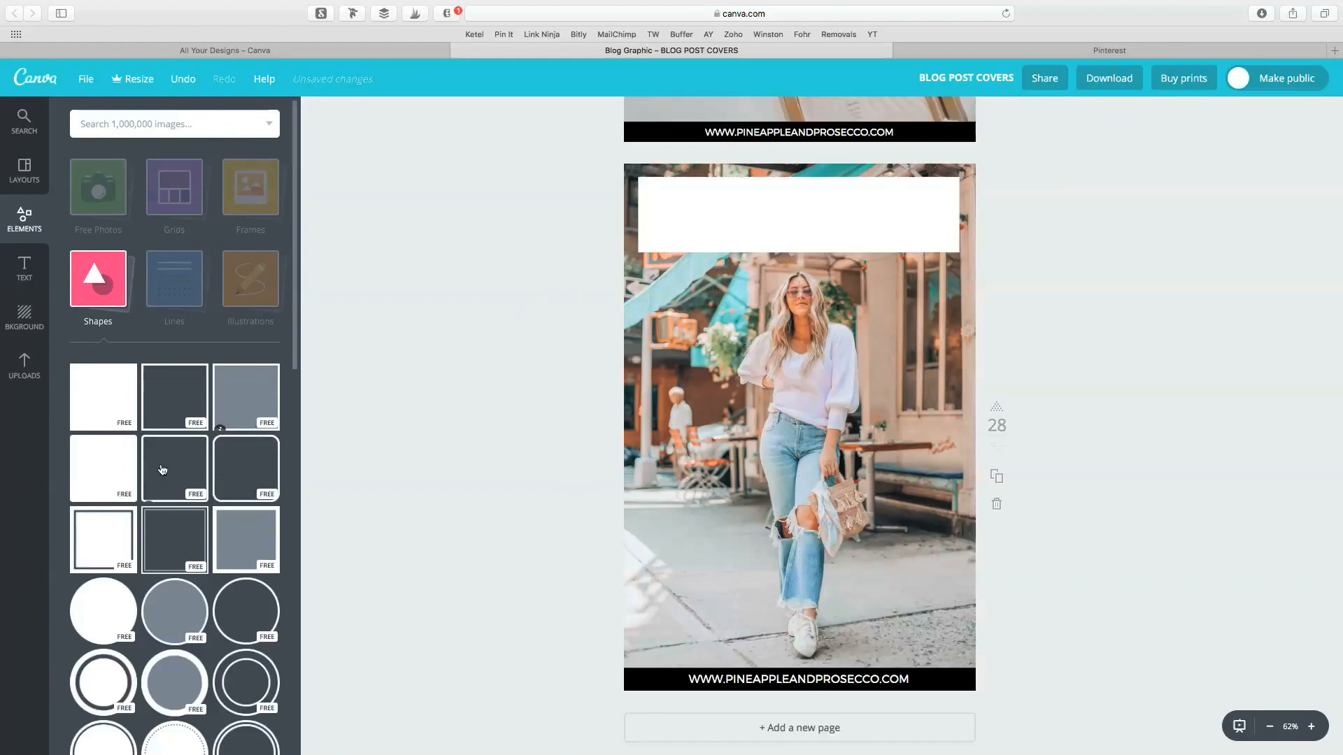
# Step: Add a thick white line to page 28 and shrink it into a short accent centered near the title box's lower edge
pyautogui.click(93, 323)
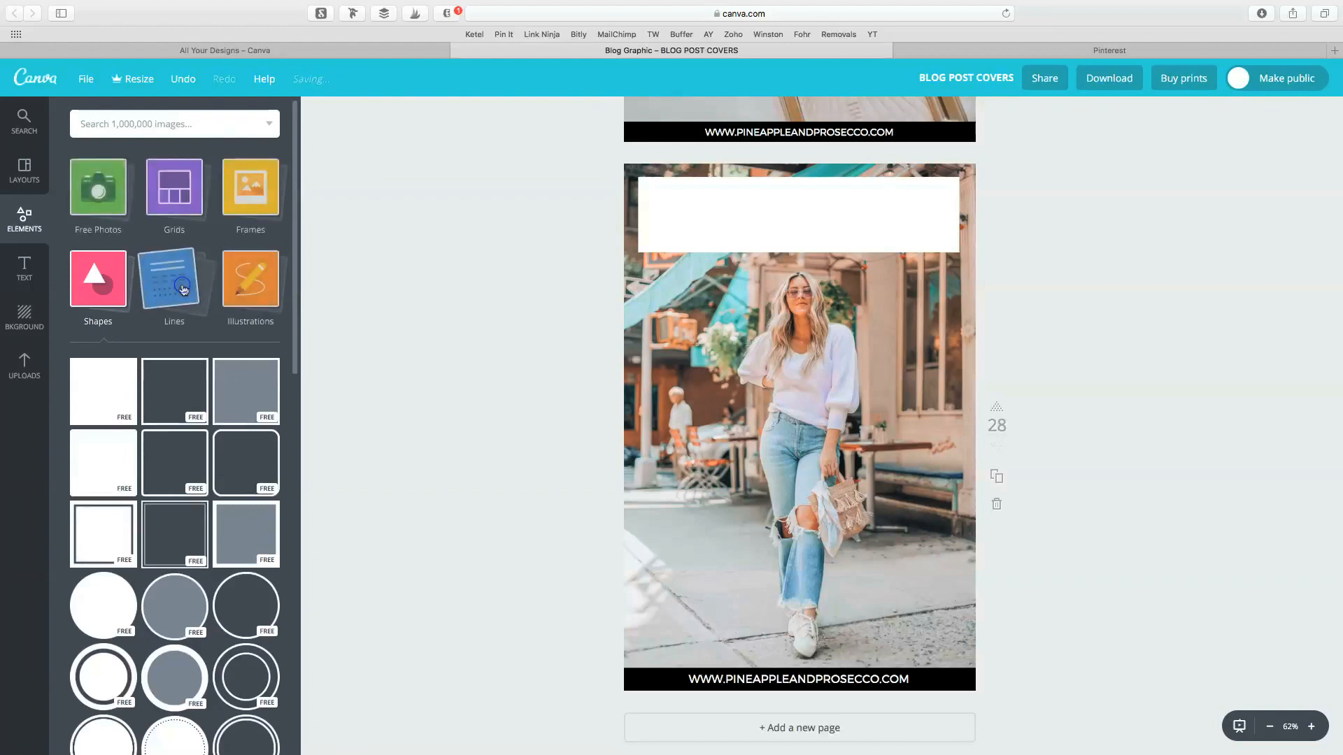
pyautogui.click(184, 289)
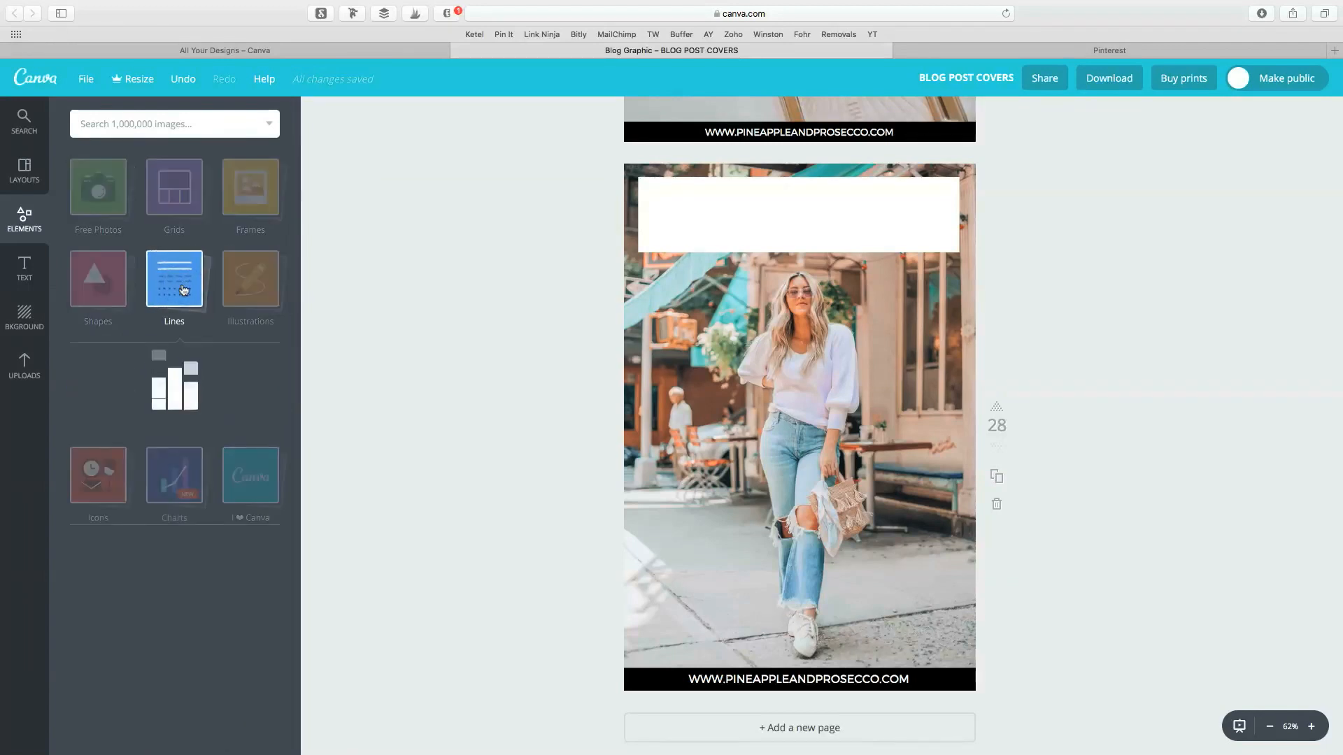
pyautogui.click(165, 373)
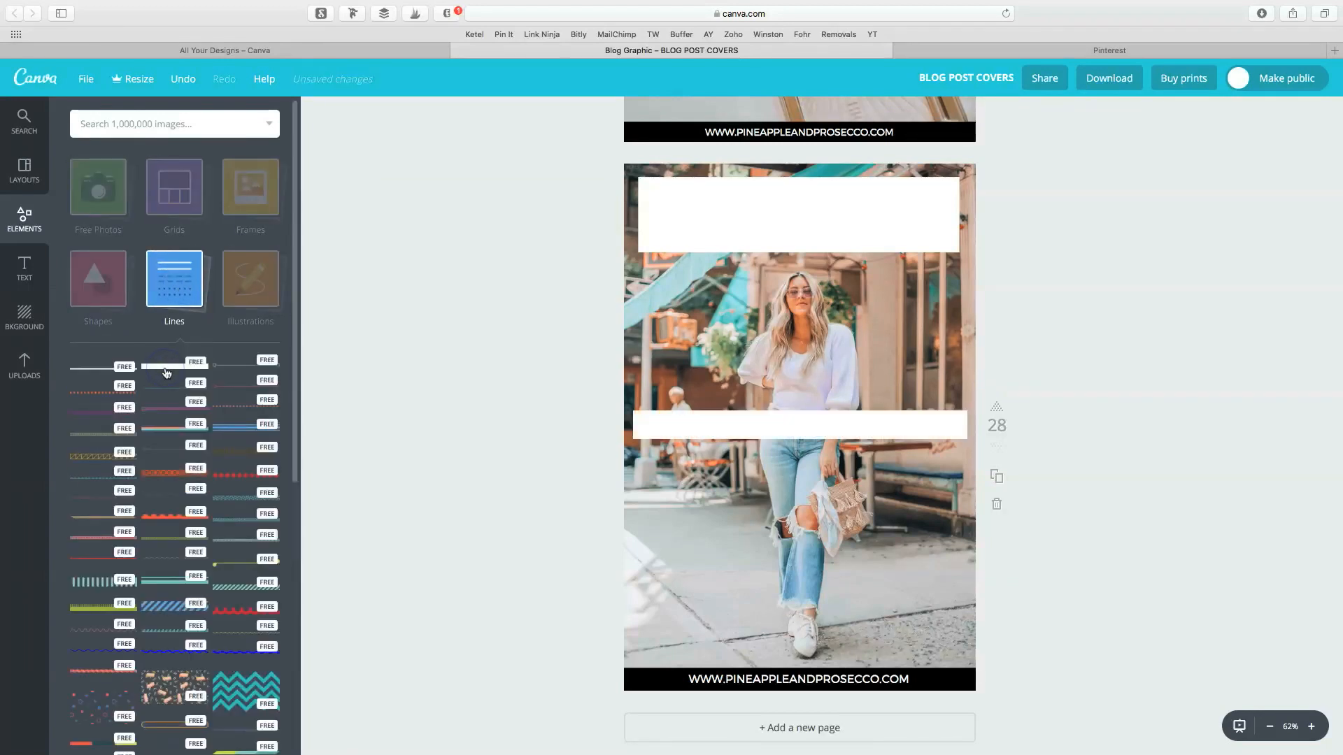
pyautogui.moveTo(709, 437); pyautogui.dragTo(706, 416)
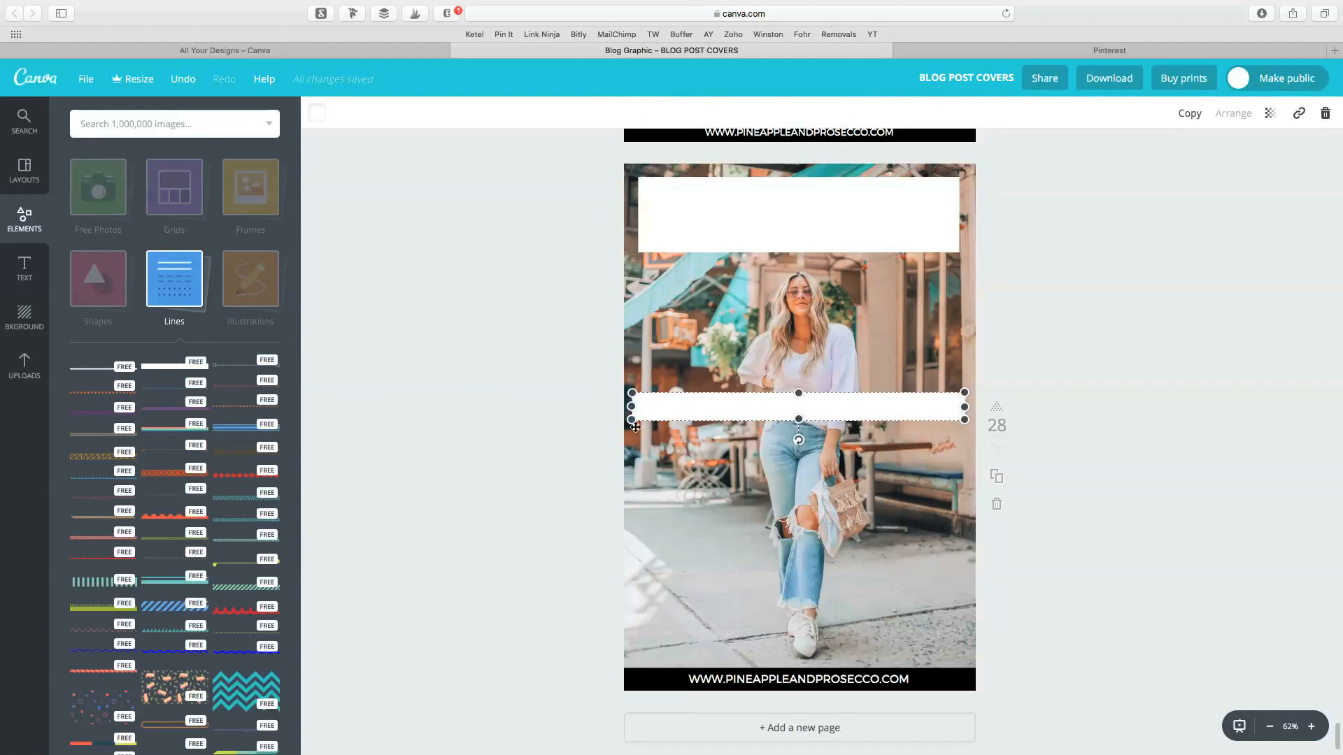
pyautogui.moveTo(633, 422); pyautogui.dragTo(783, 242)
# Step: Recolor the short accent line in the title box to light peach, color code ffd1c8
pyautogui.click(317, 113)
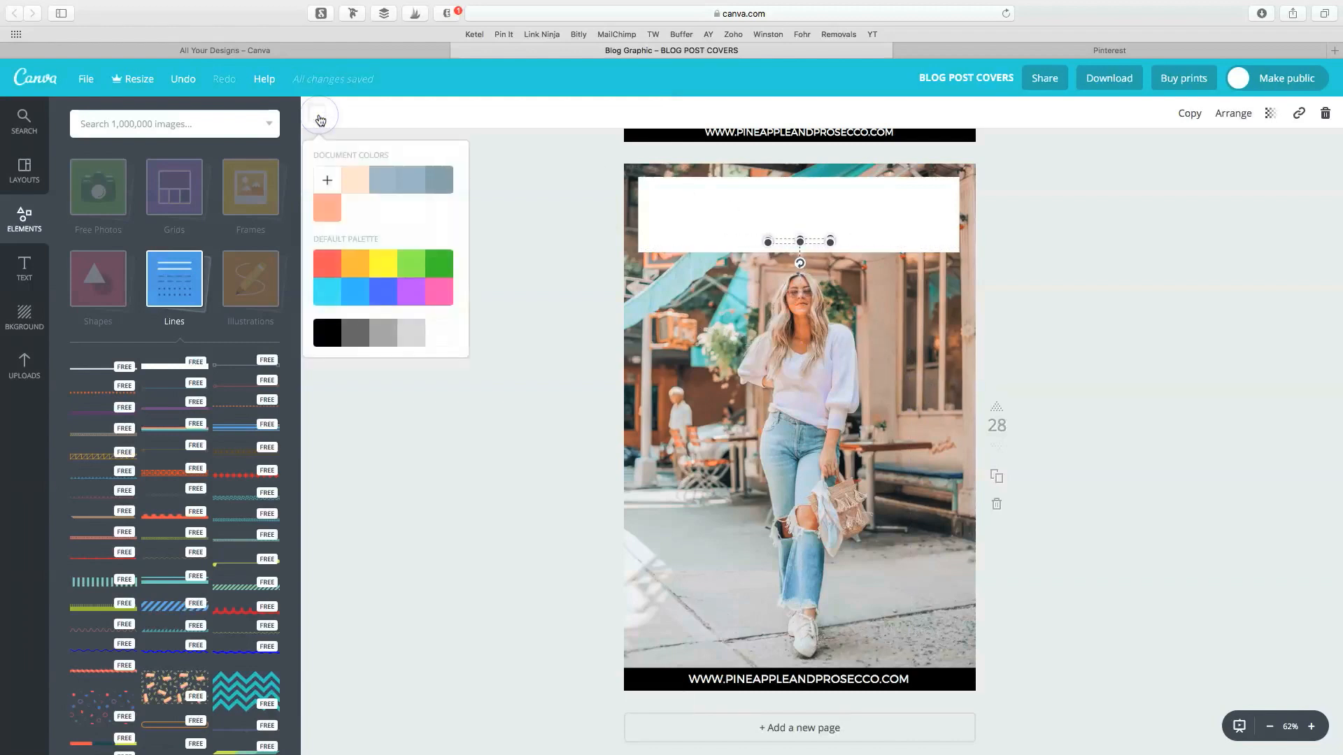
pyautogui.click(331, 206)
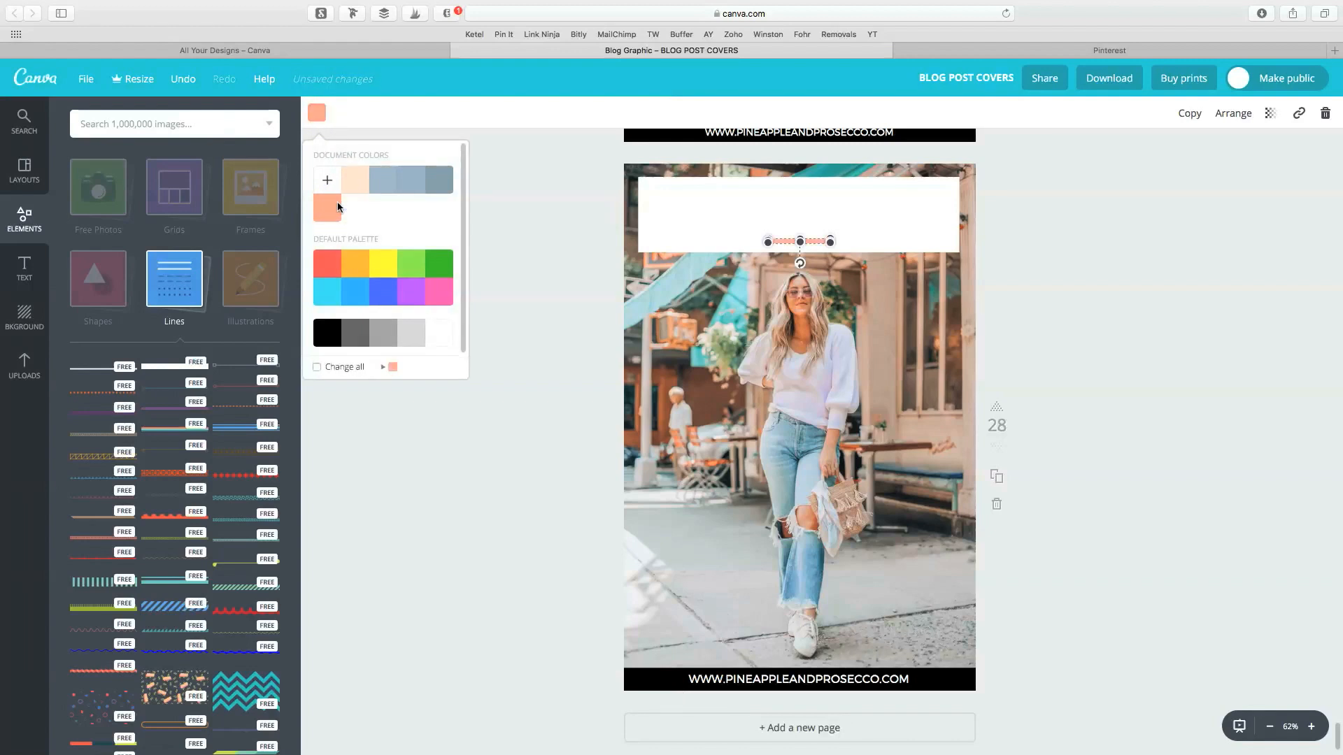
pyautogui.click(328, 218)
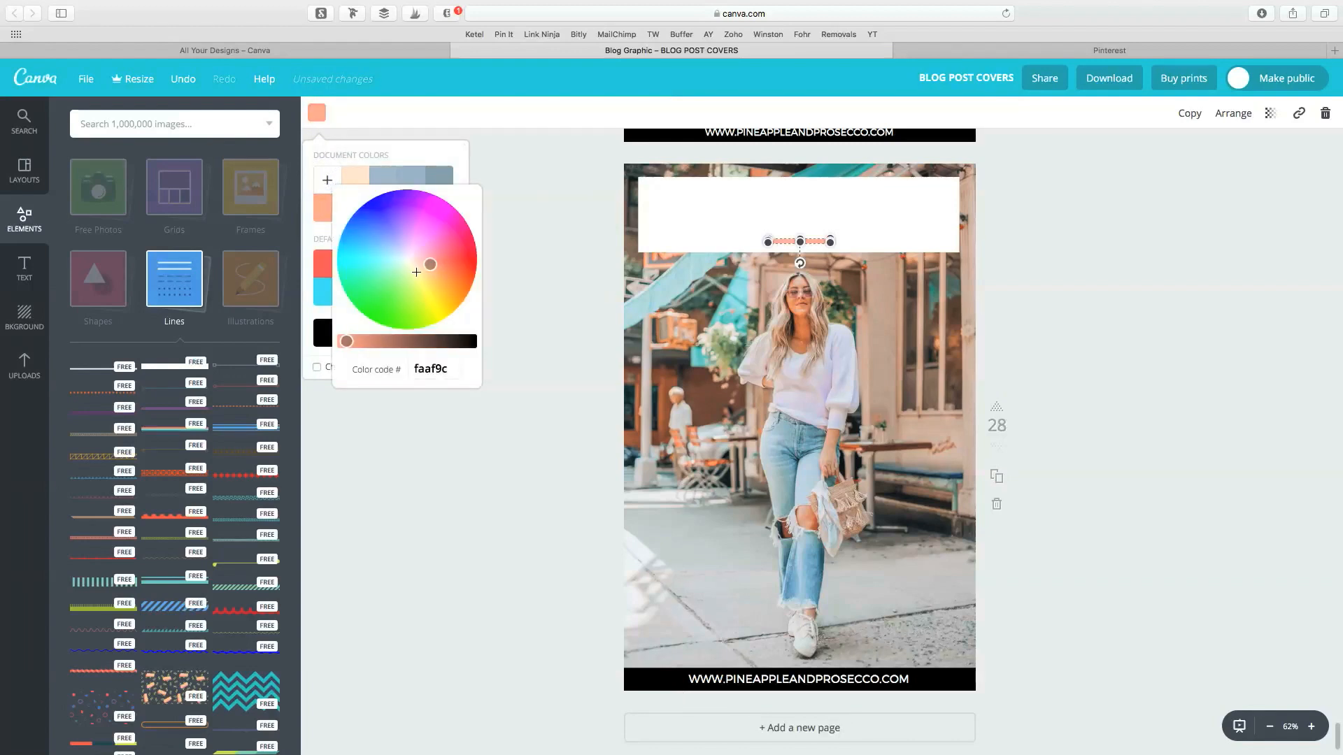
pyautogui.click(348, 347)
pyautogui.click(431, 263)
pyautogui.moveTo(431, 262); pyautogui.dragTo(421, 258)
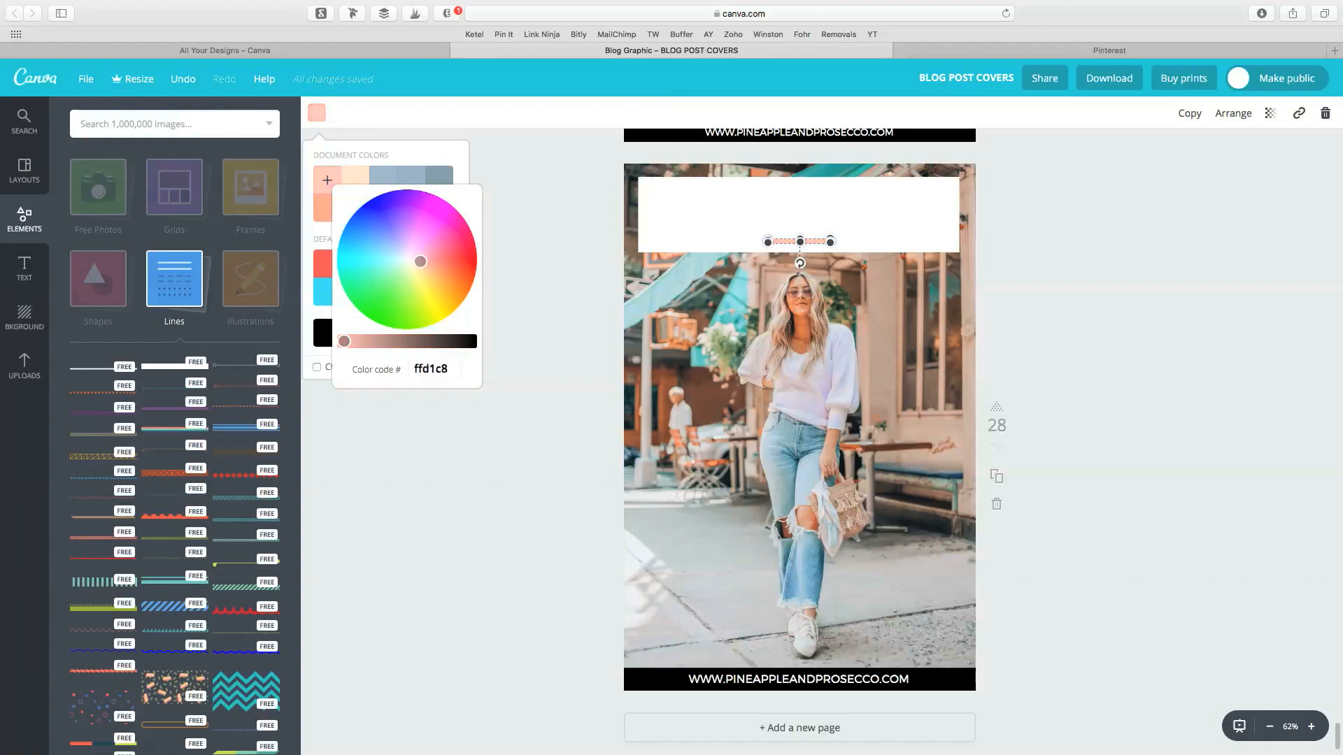
pyautogui.click(545, 282)
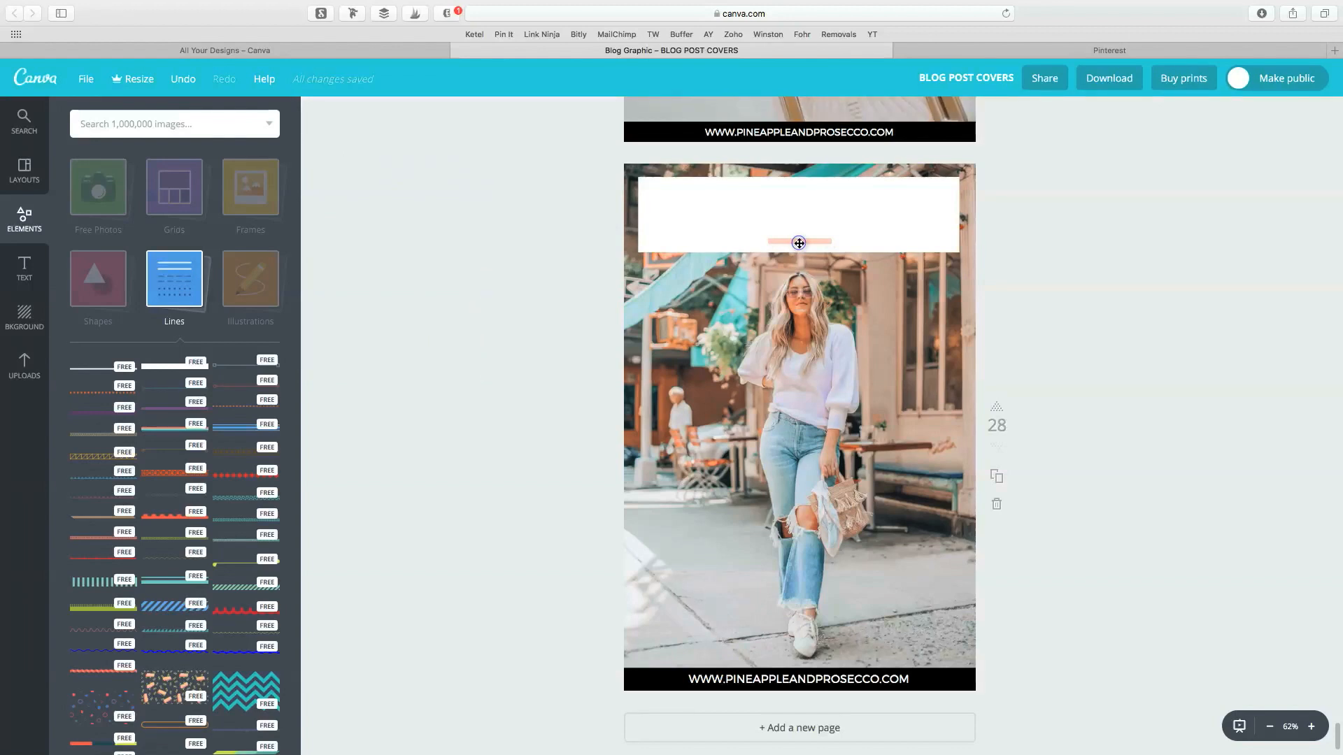
pyautogui.click(545, 277)
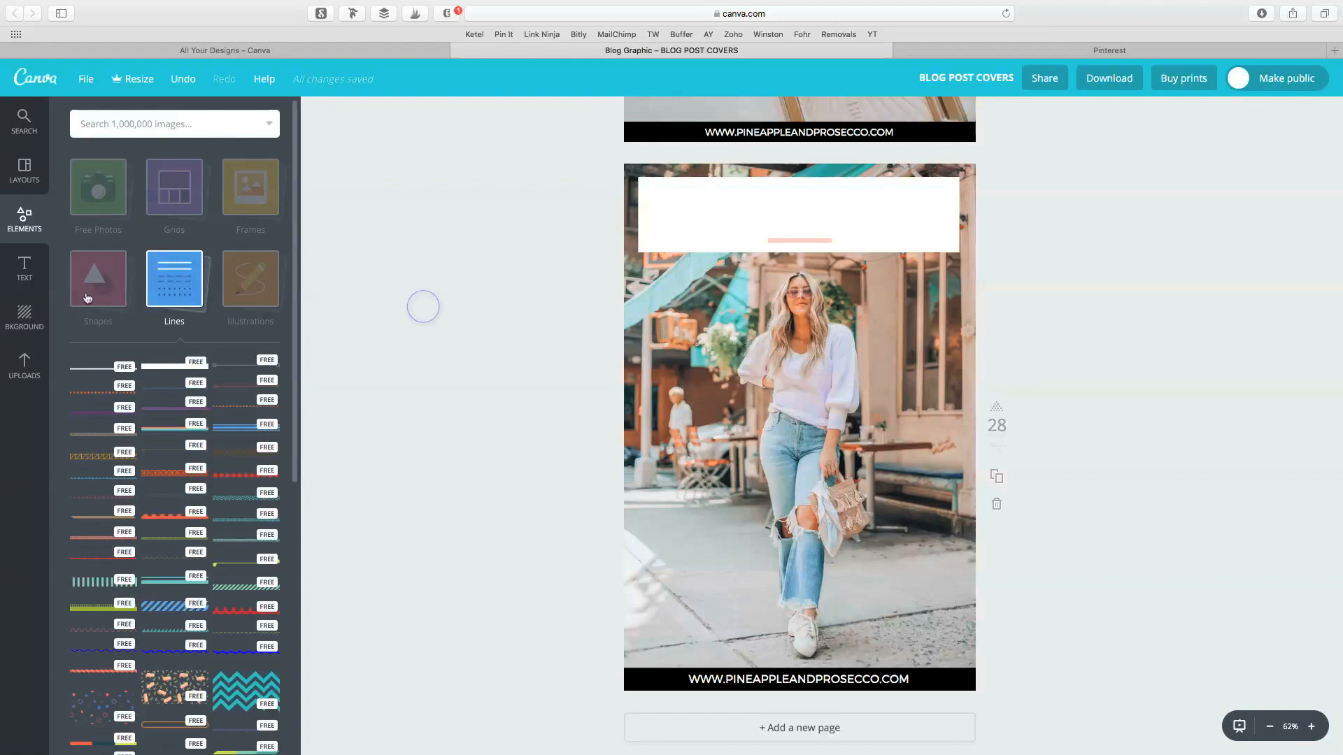
# Step: Add a subheading to page 28 reading "my favorite transitional sweaters this season"
pyautogui.click(24, 278)
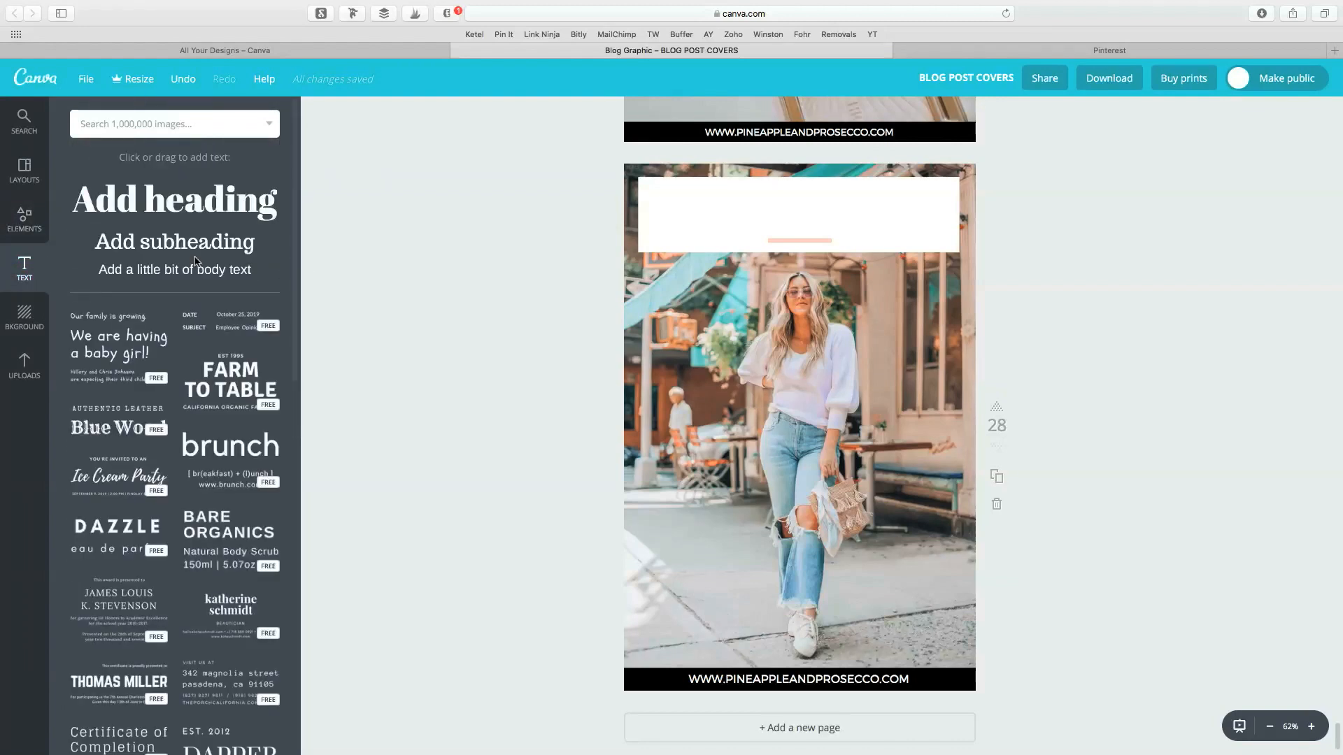
pyautogui.click(197, 246)
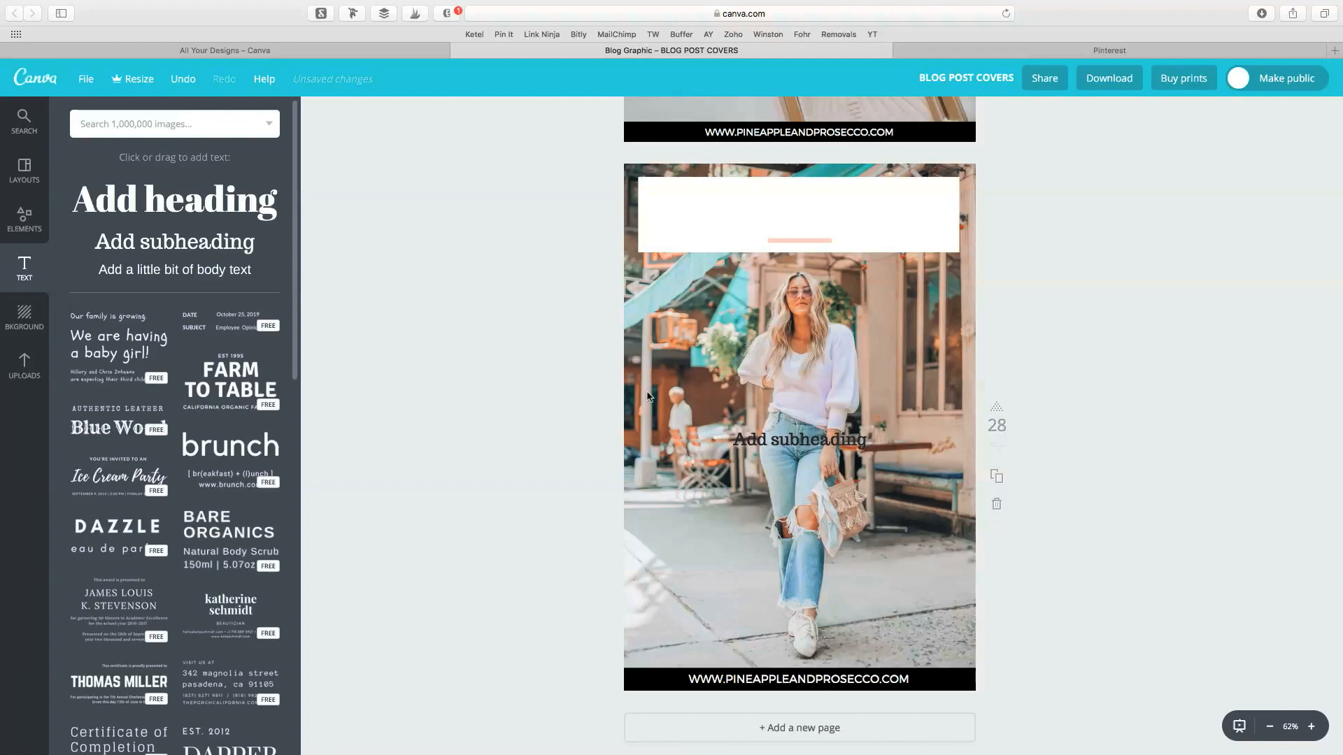
pyautogui.doubleClick(789, 437)
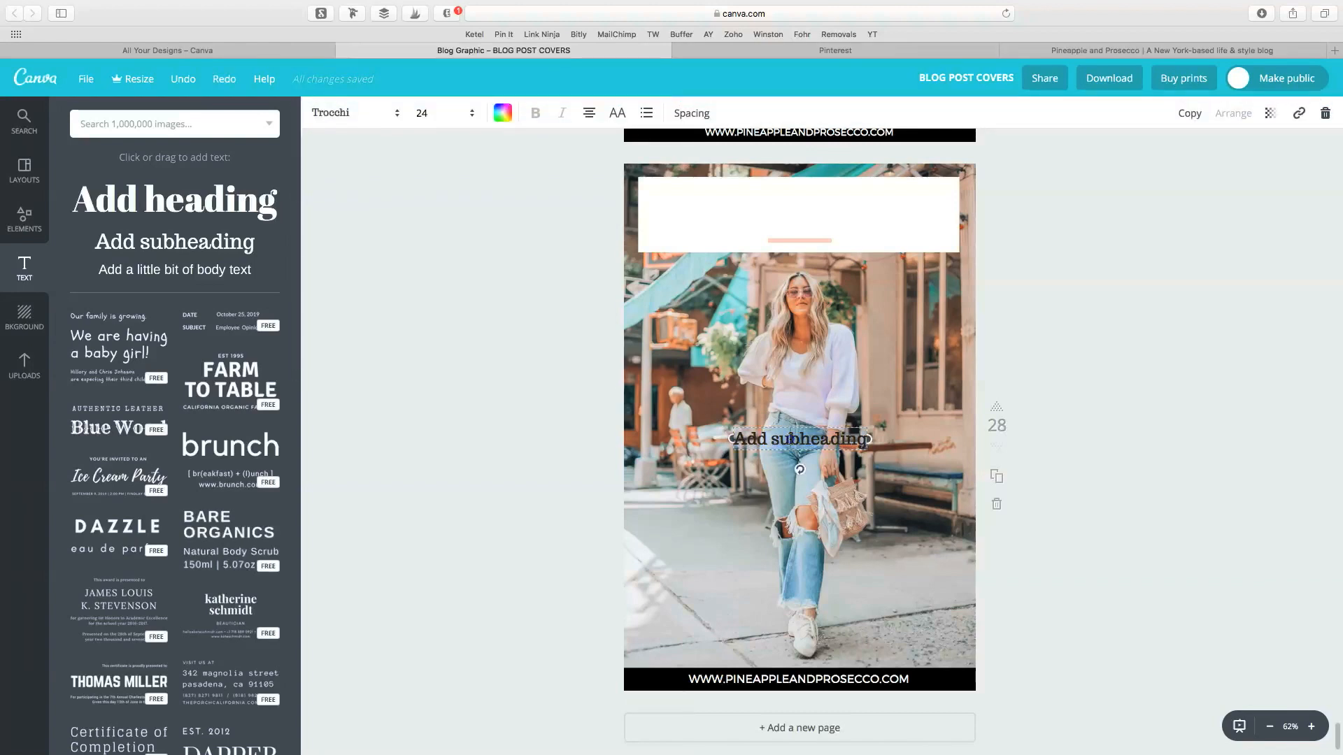
pyautogui.write('my favorite transitional sweaters this season')
# Step: Restyle the whole subheading in italic Bodoni FLF
pyautogui.press('super+a')
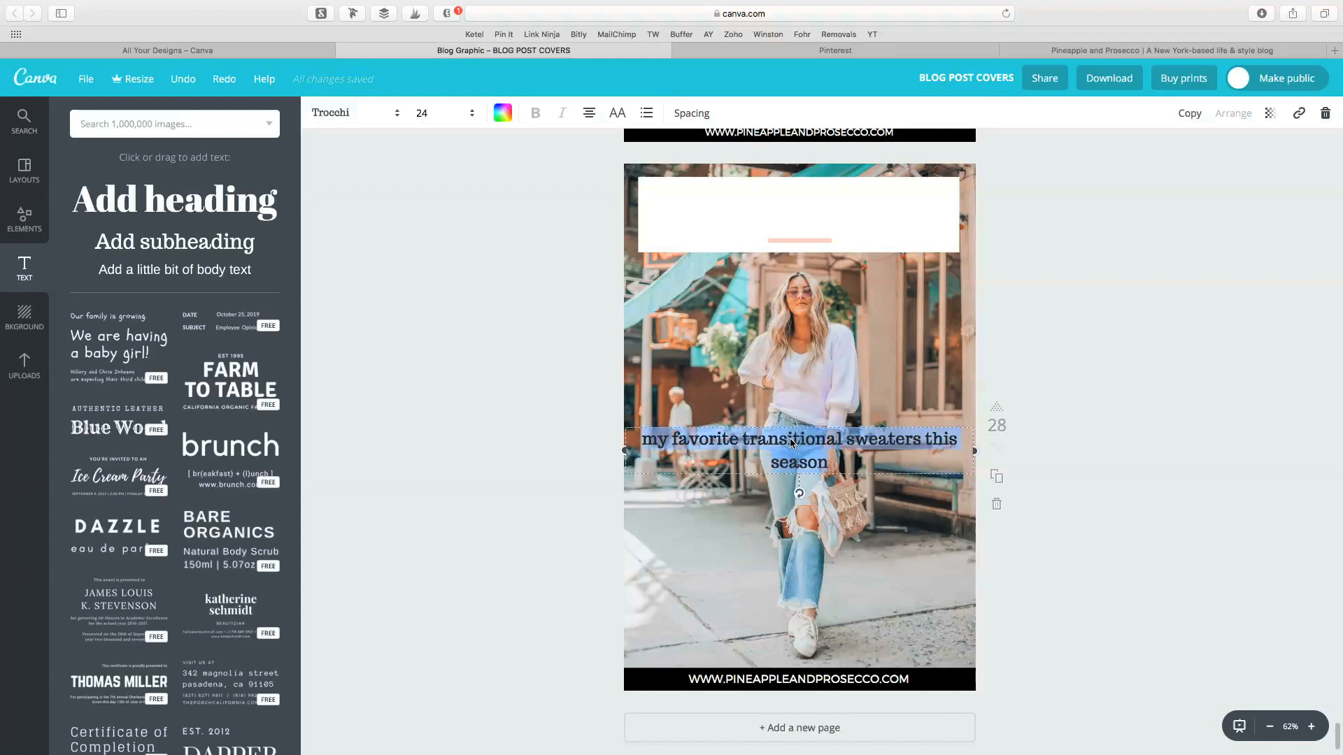
pyautogui.click(395, 119)
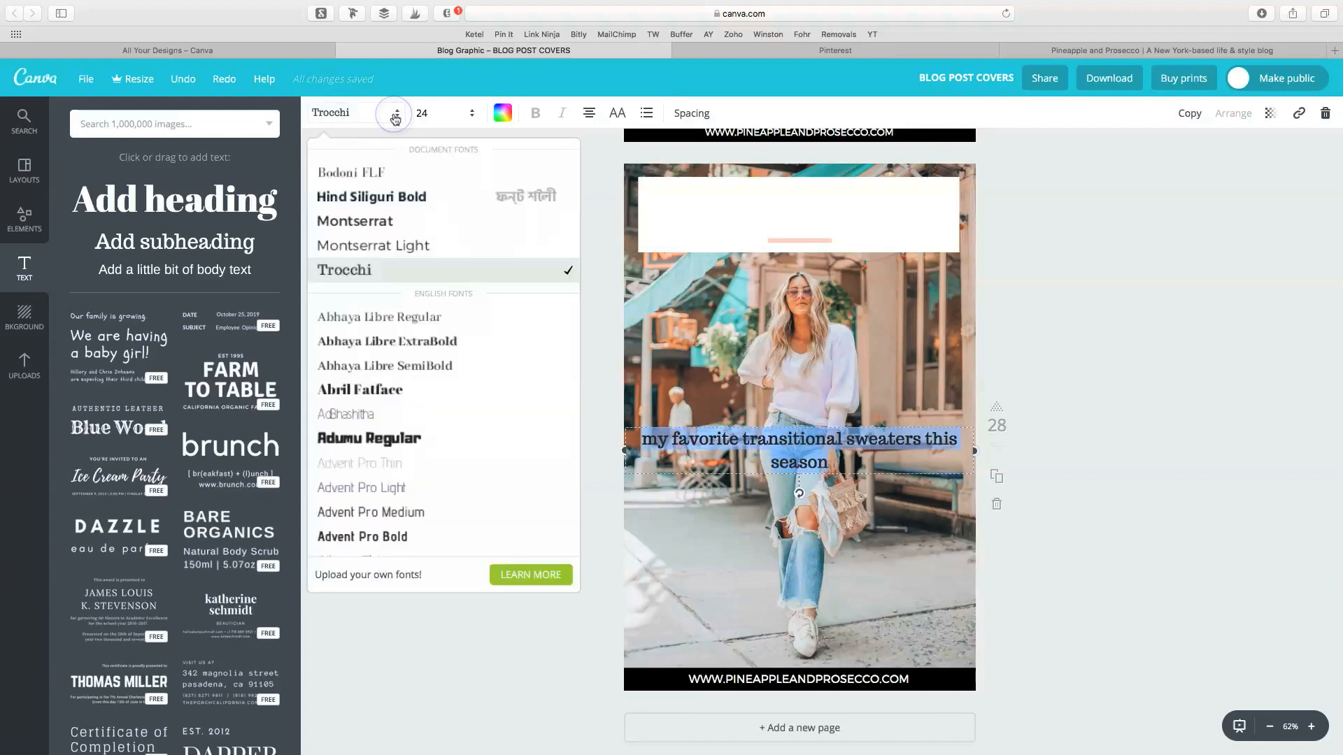
pyautogui.click(382, 175)
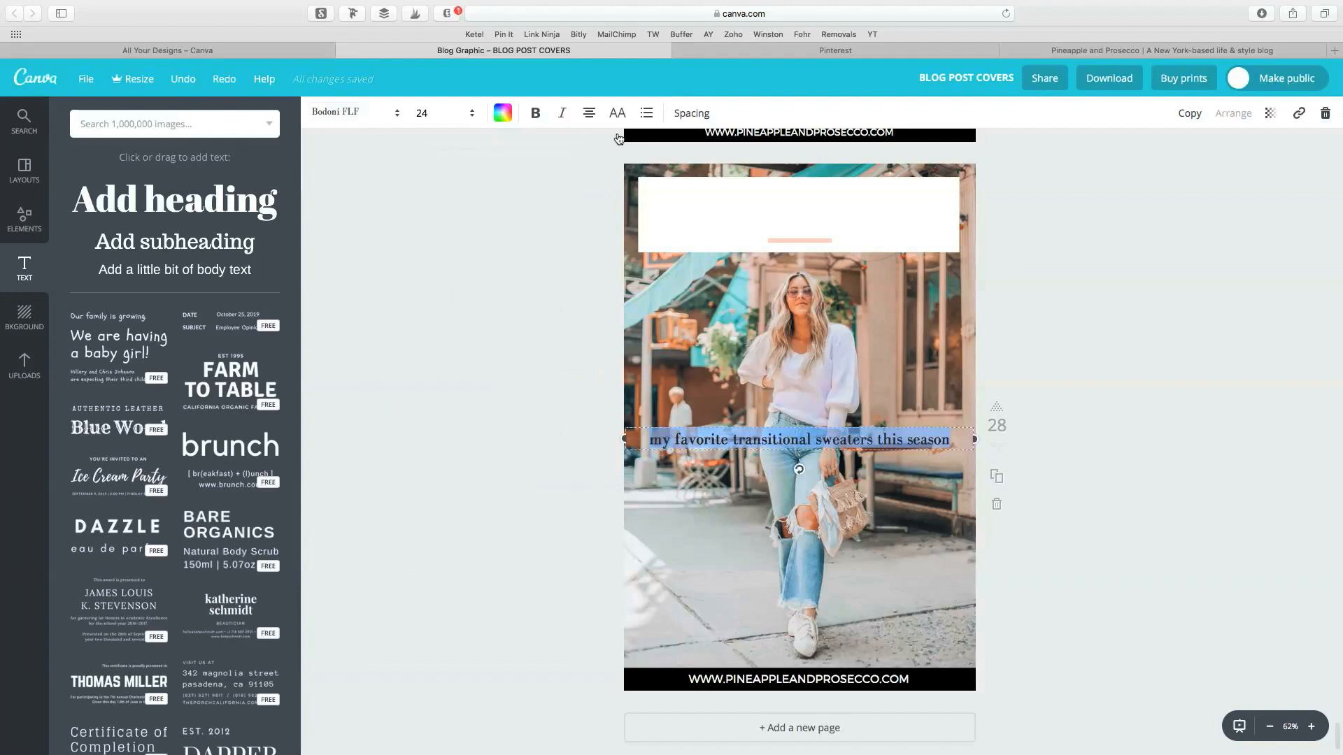
pyautogui.click(562, 112)
# Step: Break the subheading into two lines before "sweaters" and move it into the white title box
pyautogui.click(818, 442)
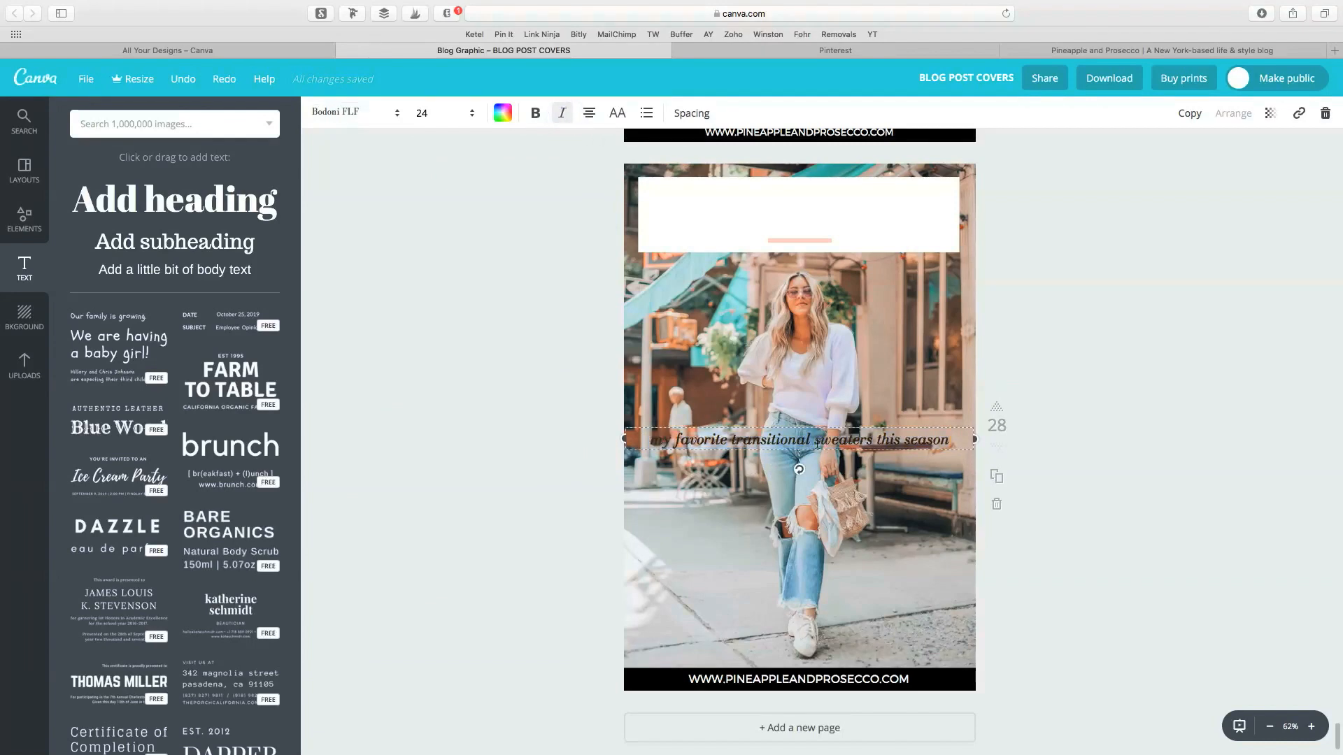
pyautogui.press('Return')
pyautogui.moveTo(884, 476); pyautogui.dragTo(890, 241)
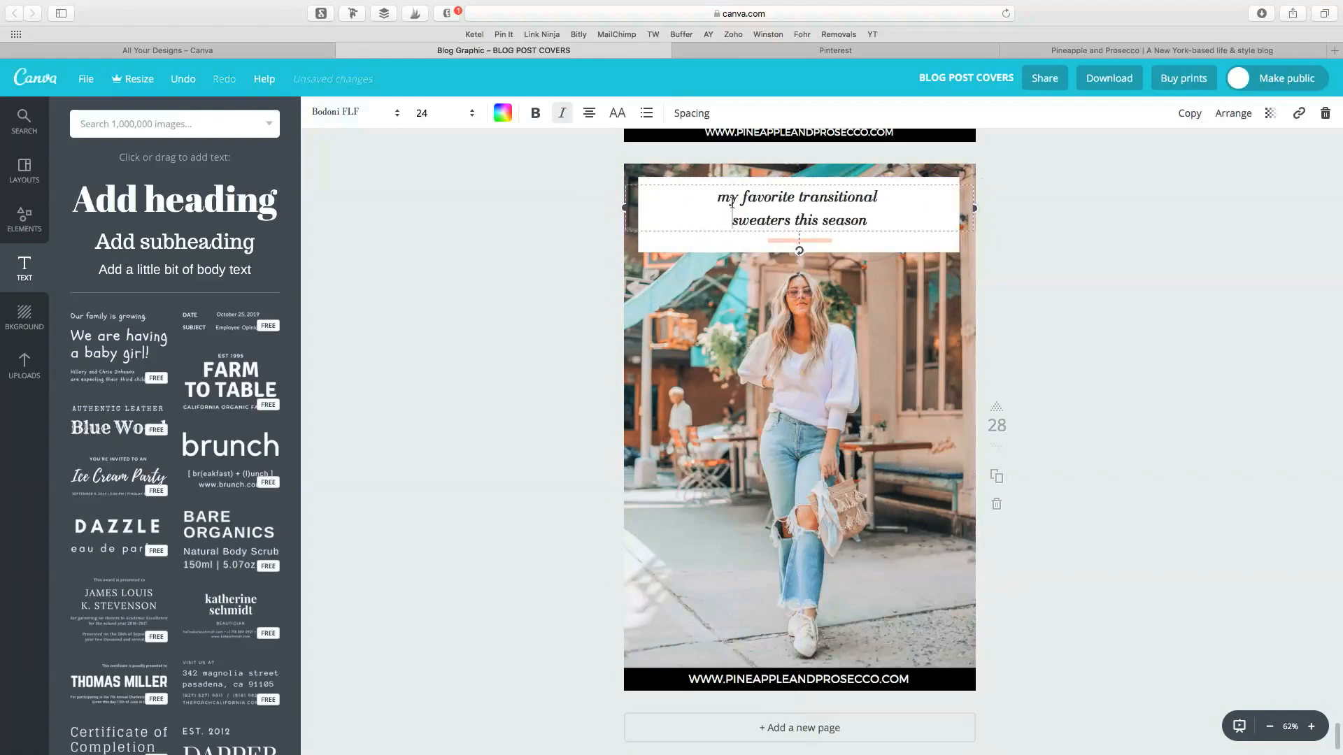
# Step: Move the title text down onto the photo and reduce its line height to 1.28
pyautogui.moveTo(715, 198); pyautogui.dragTo(956, 220)
pyautogui.click(685, 112)
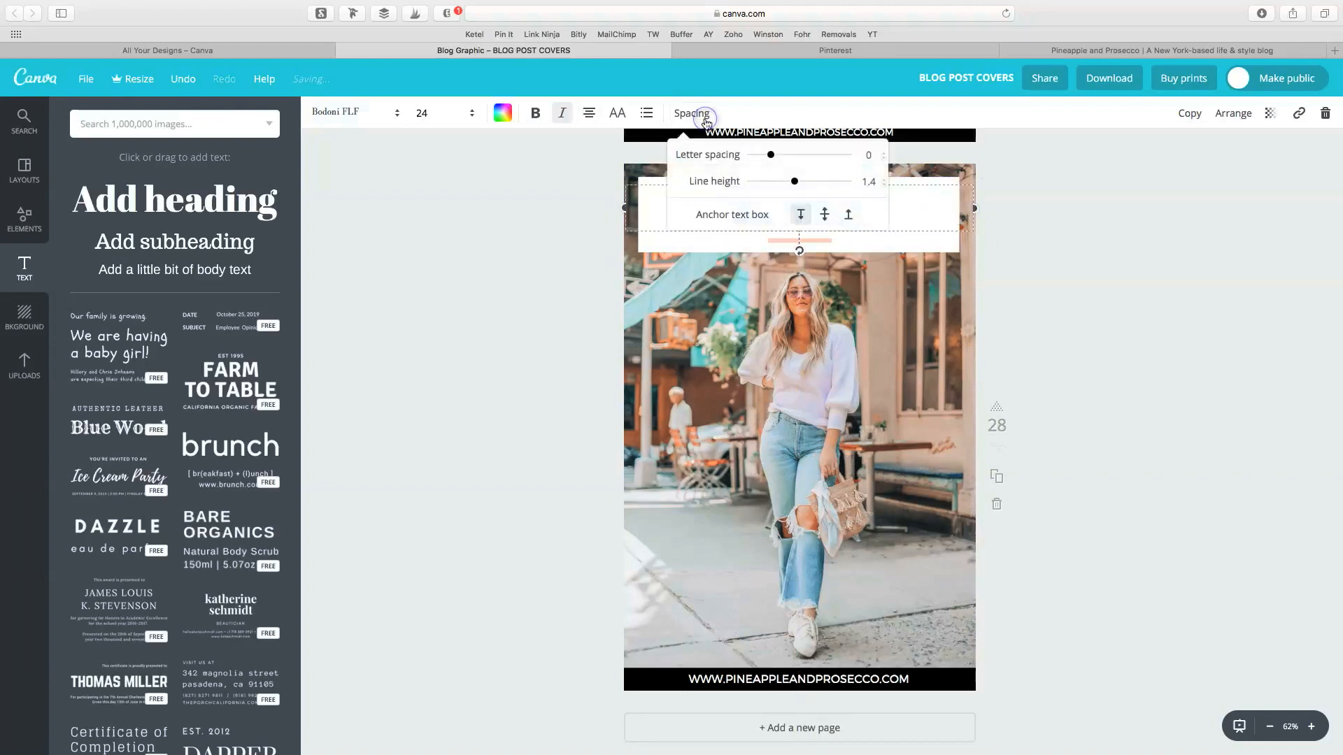
pyautogui.click(913, 228)
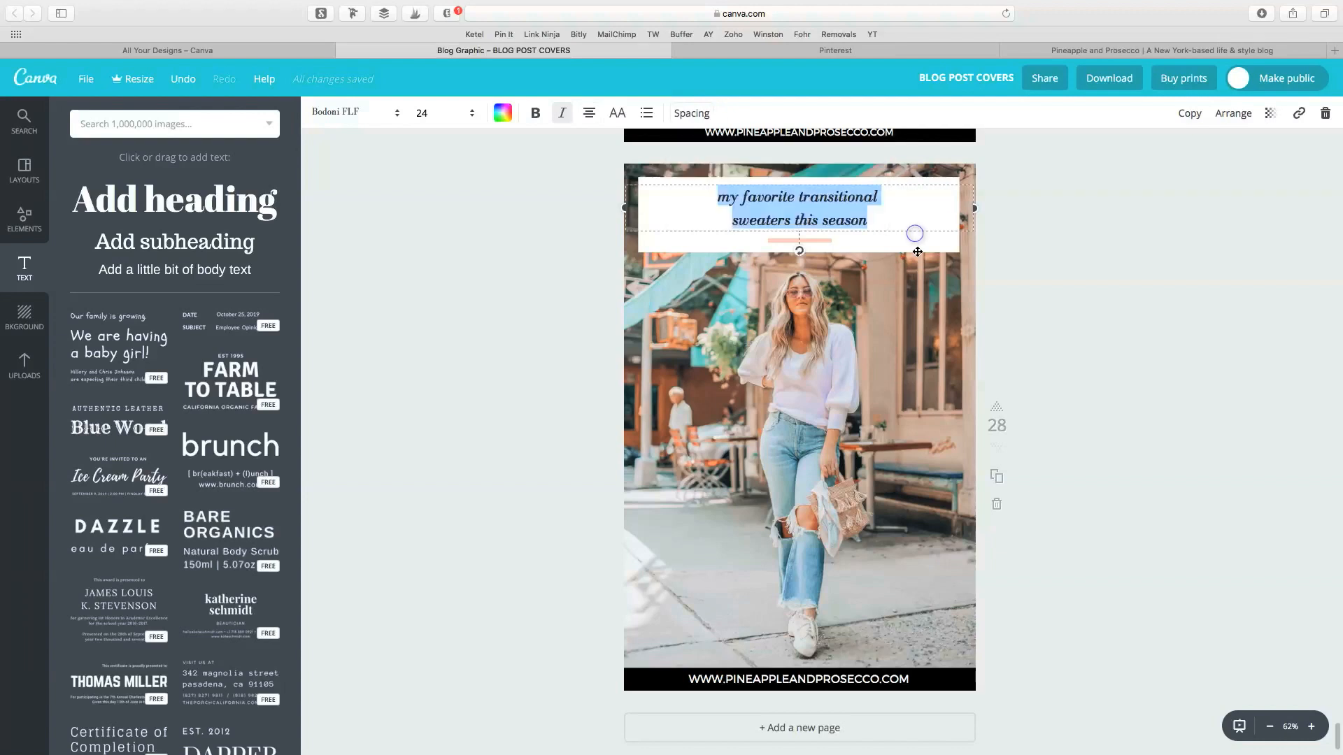
pyautogui.moveTo(1058, 278); pyautogui.dragTo(964, 405)
pyautogui.click(690, 113)
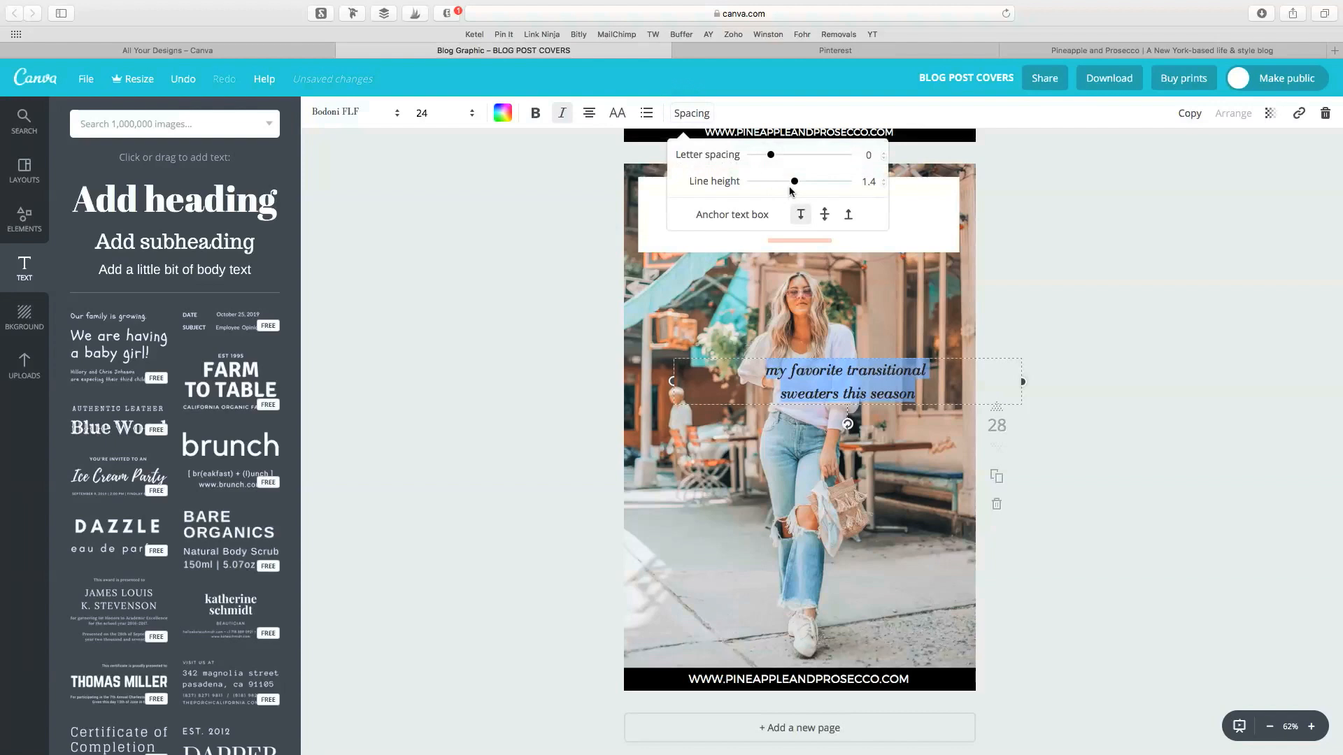
pyautogui.moveTo(785, 188)
pyautogui.mouseDown()
pyautogui.moveTo(766, 184)
pyautogui.moveTo(839, 184)
pyautogui.moveTo(787, 186)
pyautogui.mouseUp()
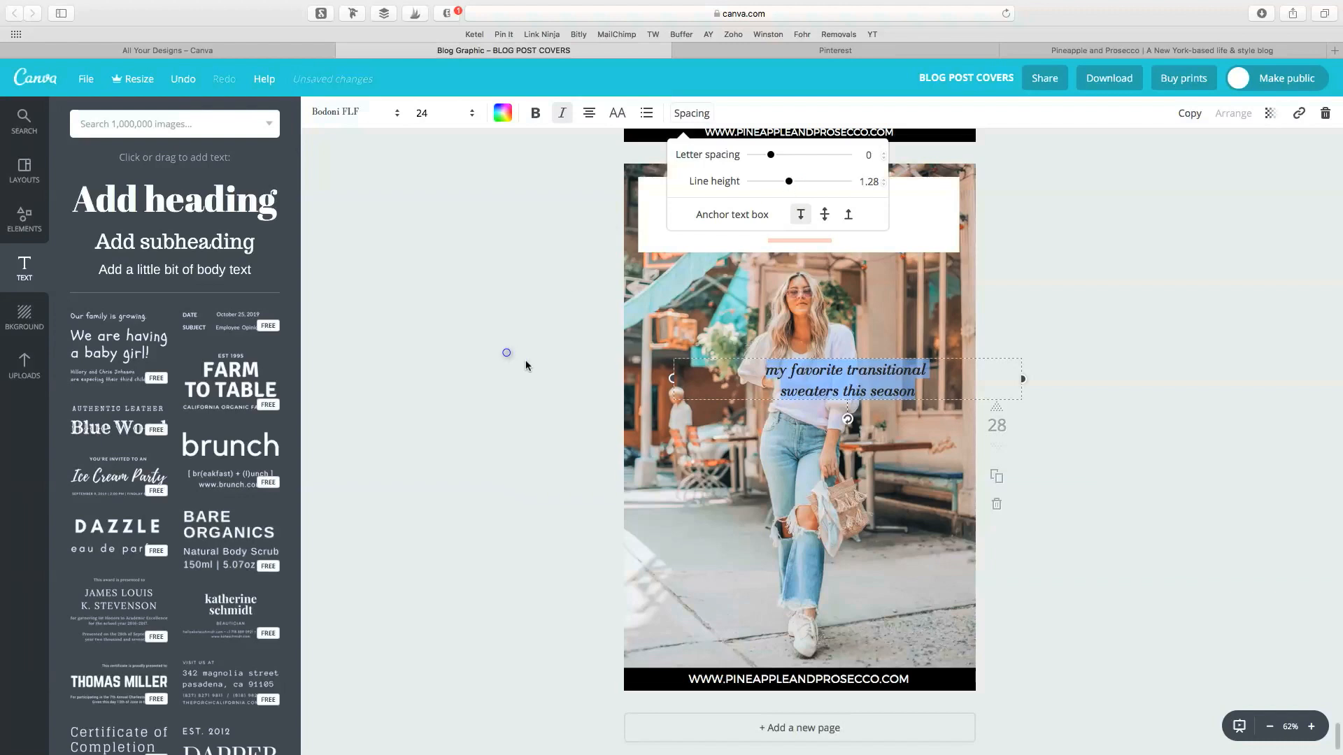
# Step: Return the title text to the white box, slightly enlarged and centered above the peach line
pyautogui.click(507, 354)
pyautogui.moveTo(848, 374); pyautogui.dragTo(840, 207)
pyautogui.click(1101, 314)
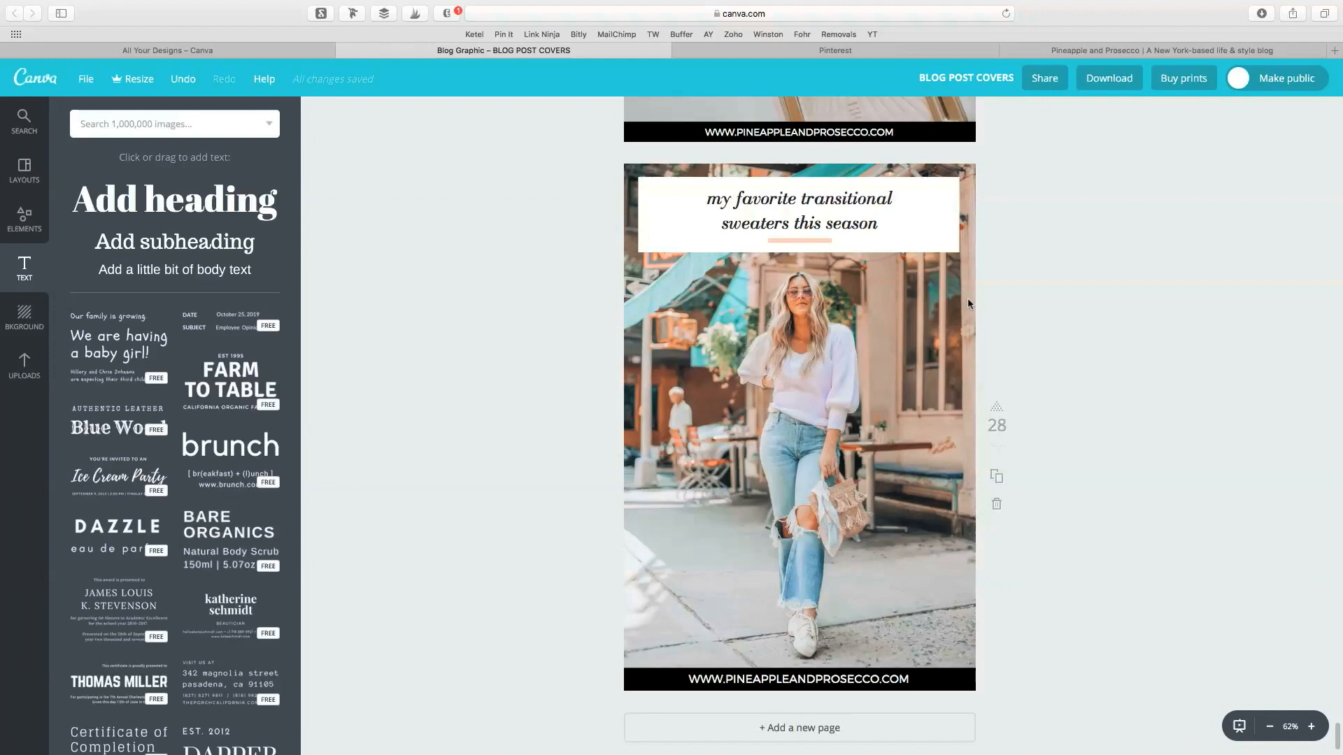
# Step: Open the BRL RESOURCE COVERS design and examine the "Why I'm Rebranding My Blog" cover on page 6, including its black banner
pyautogui.click(227, 49)
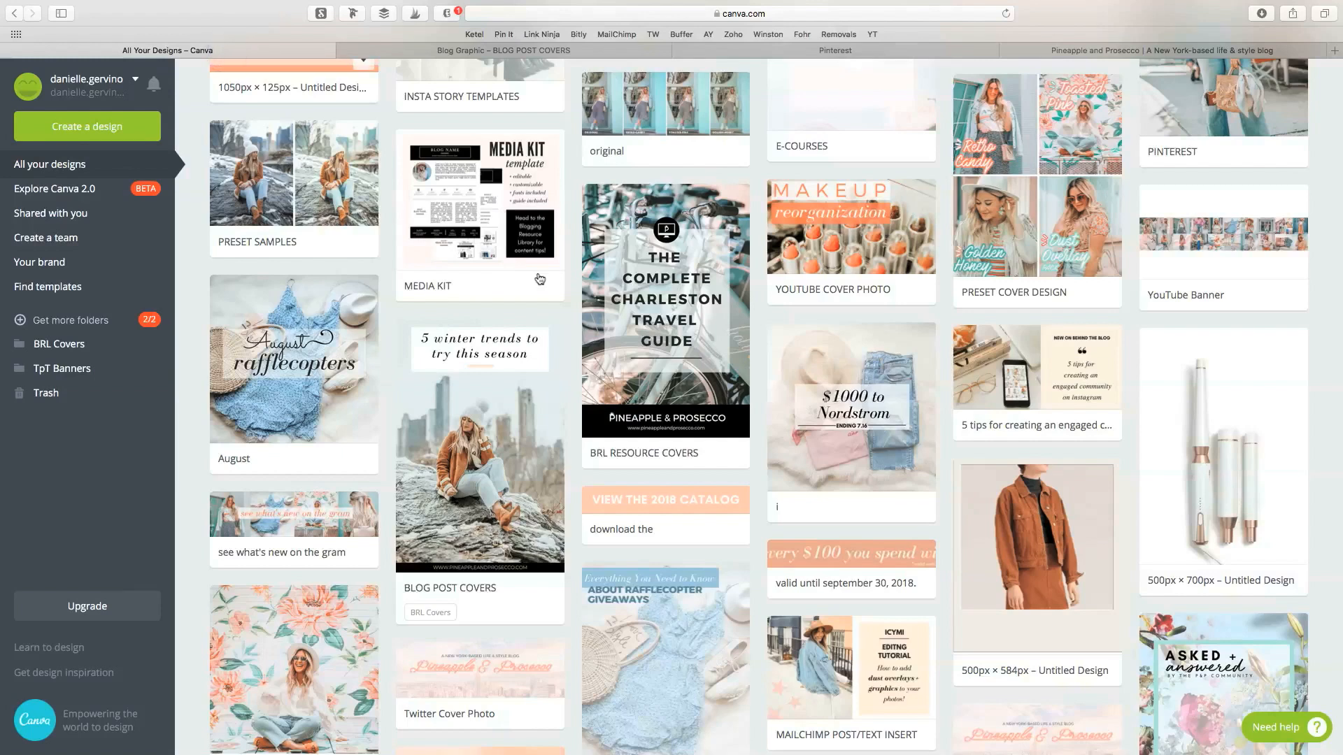
pyautogui.click(680, 358)
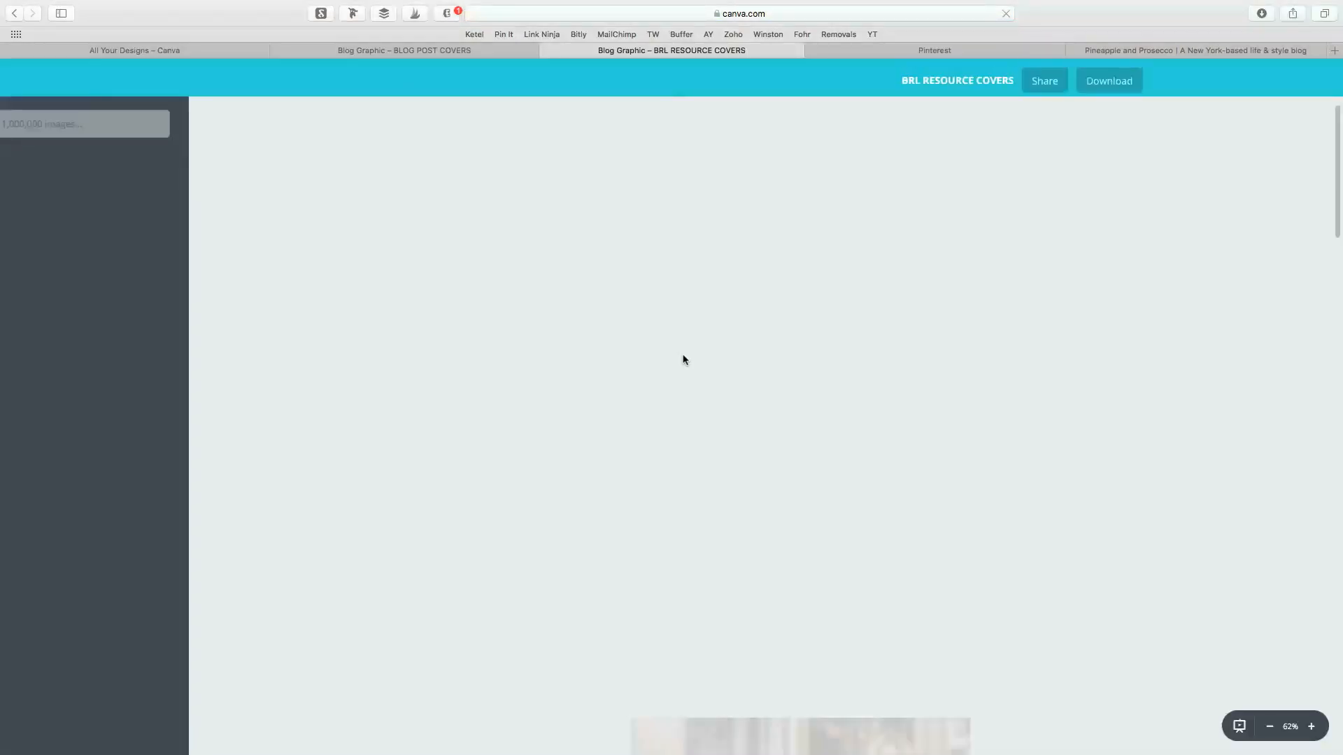
pyautogui.scroll(-6, 683, 360)
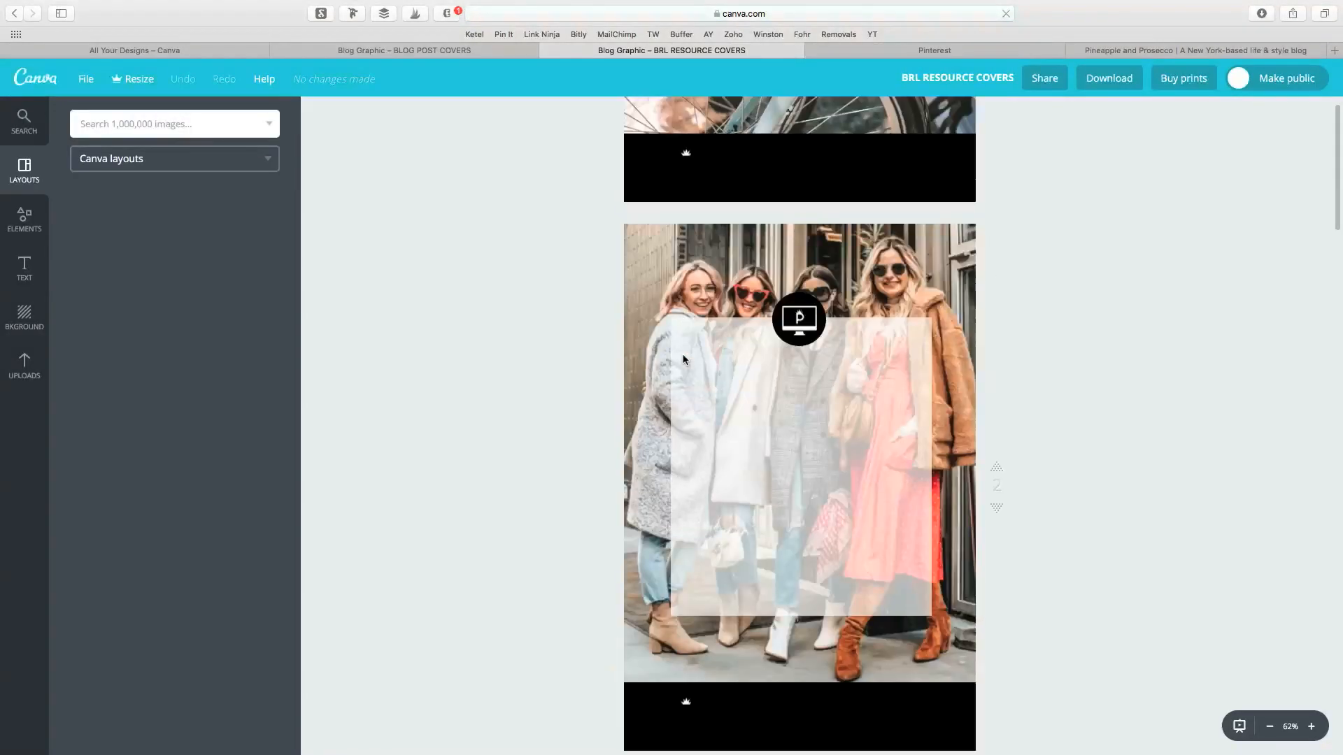
pyautogui.scroll(-10, 684, 359)
pyautogui.scroll(-7, 683, 359)
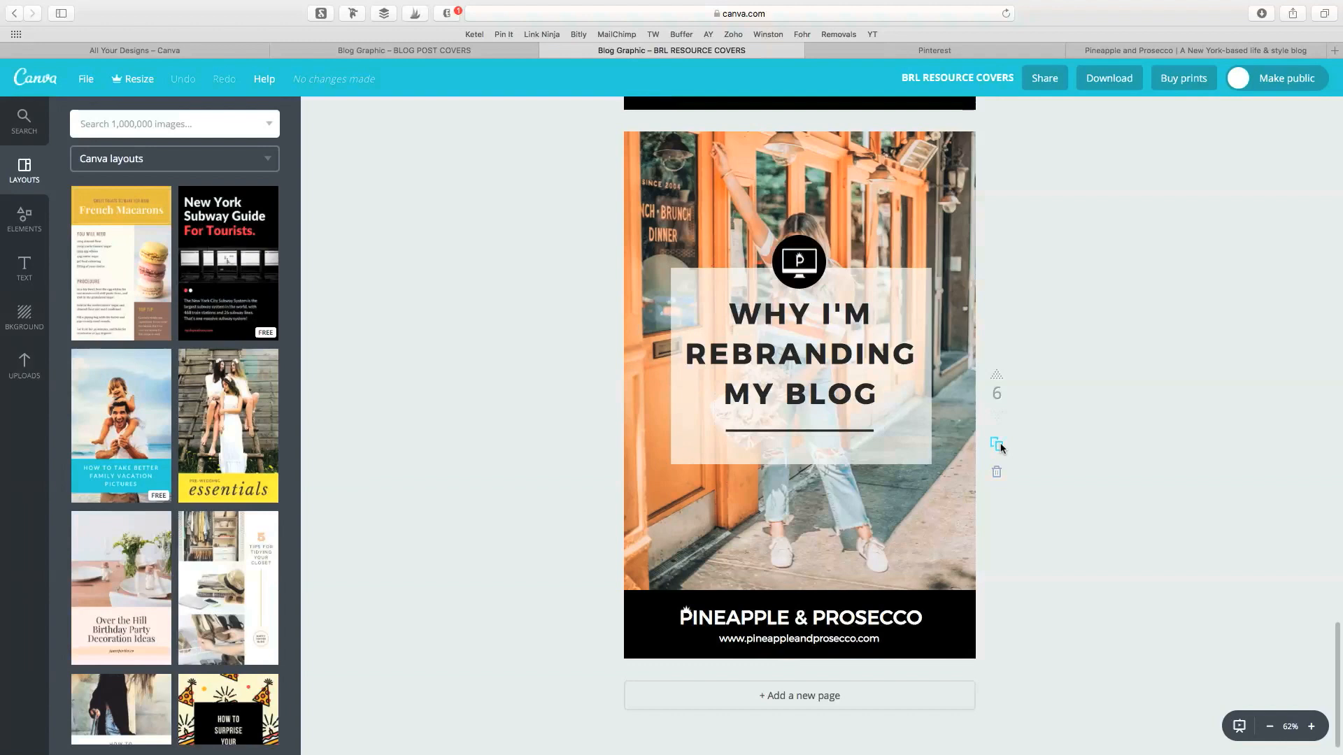
pyautogui.scroll(-1, 1160, 541)
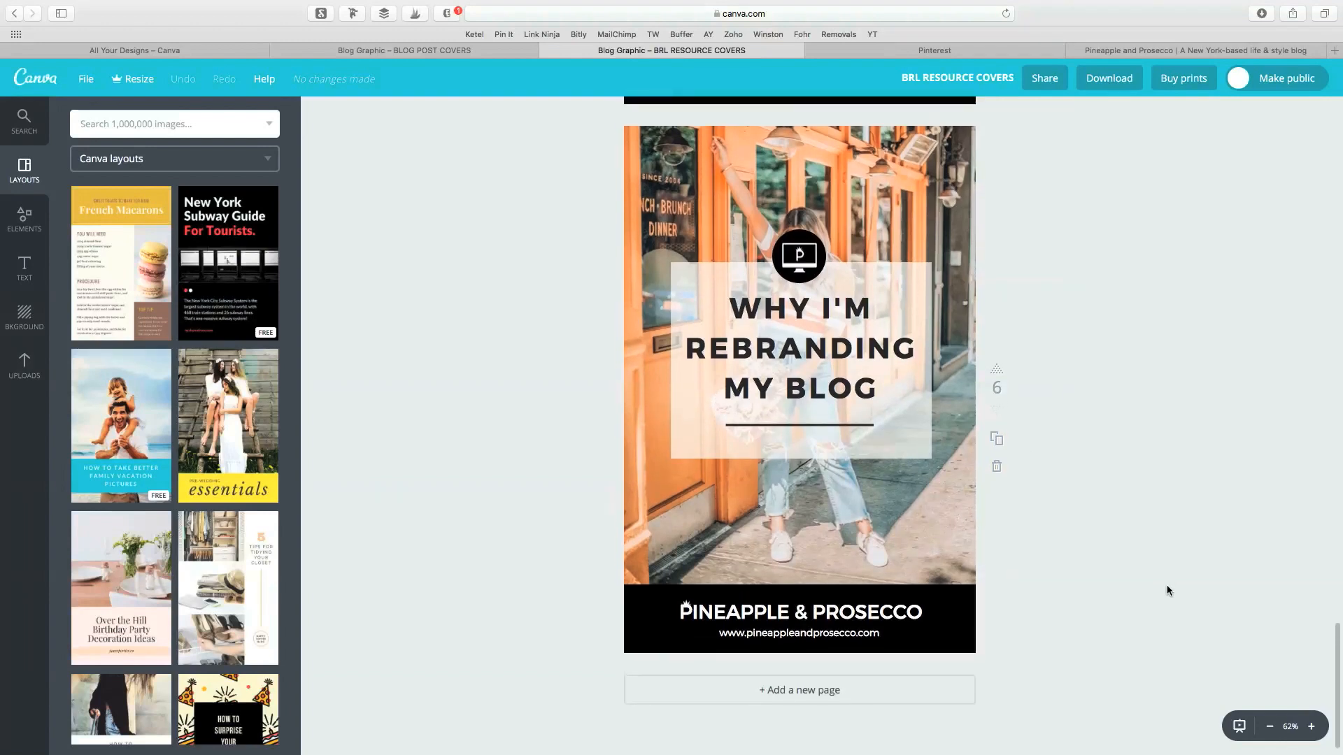
pyautogui.click(959, 646)
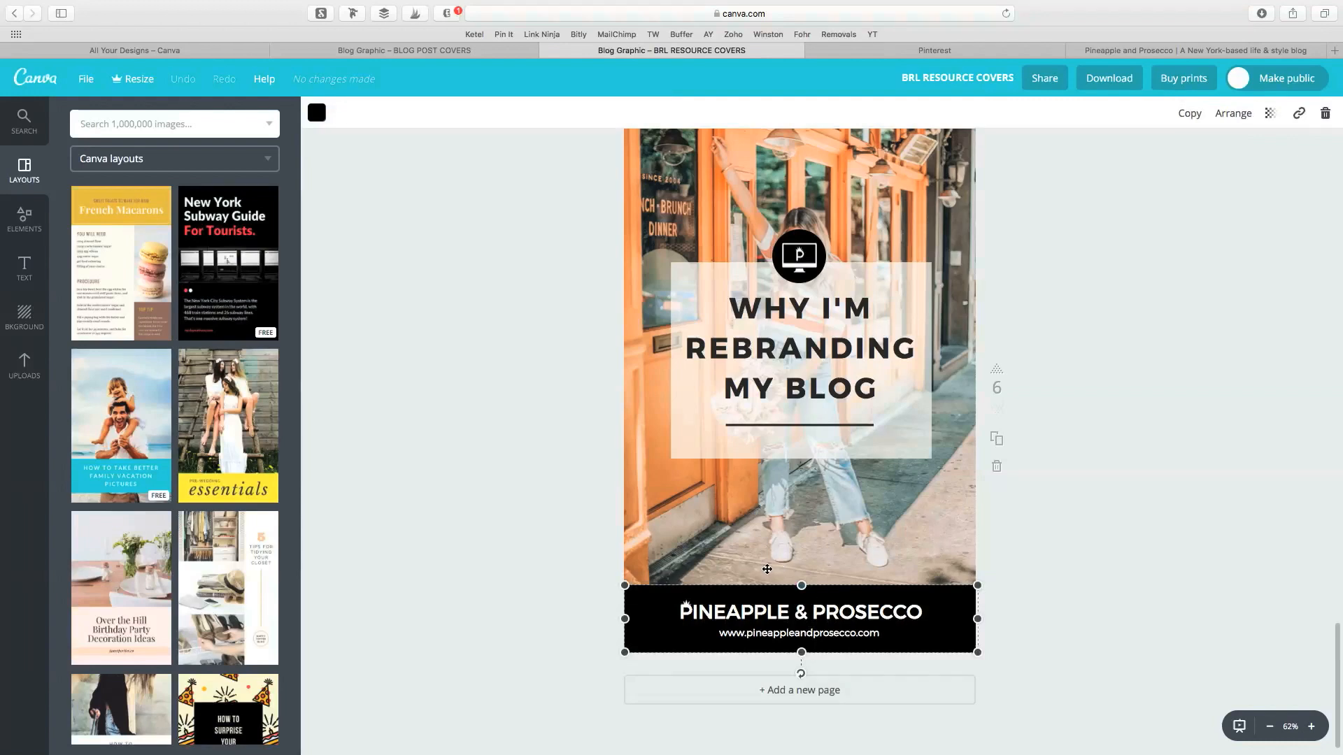
pyautogui.click(481, 455)
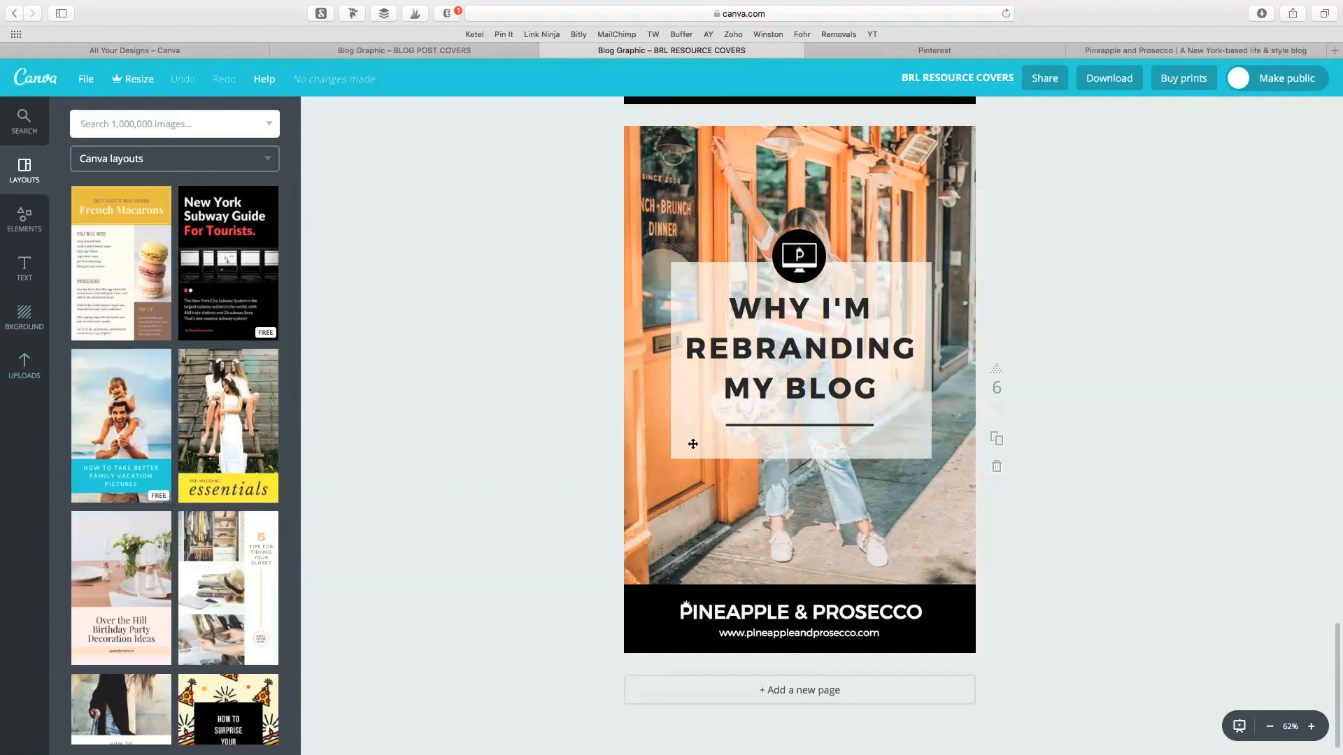
pyautogui.scroll(-1, 459, 412)
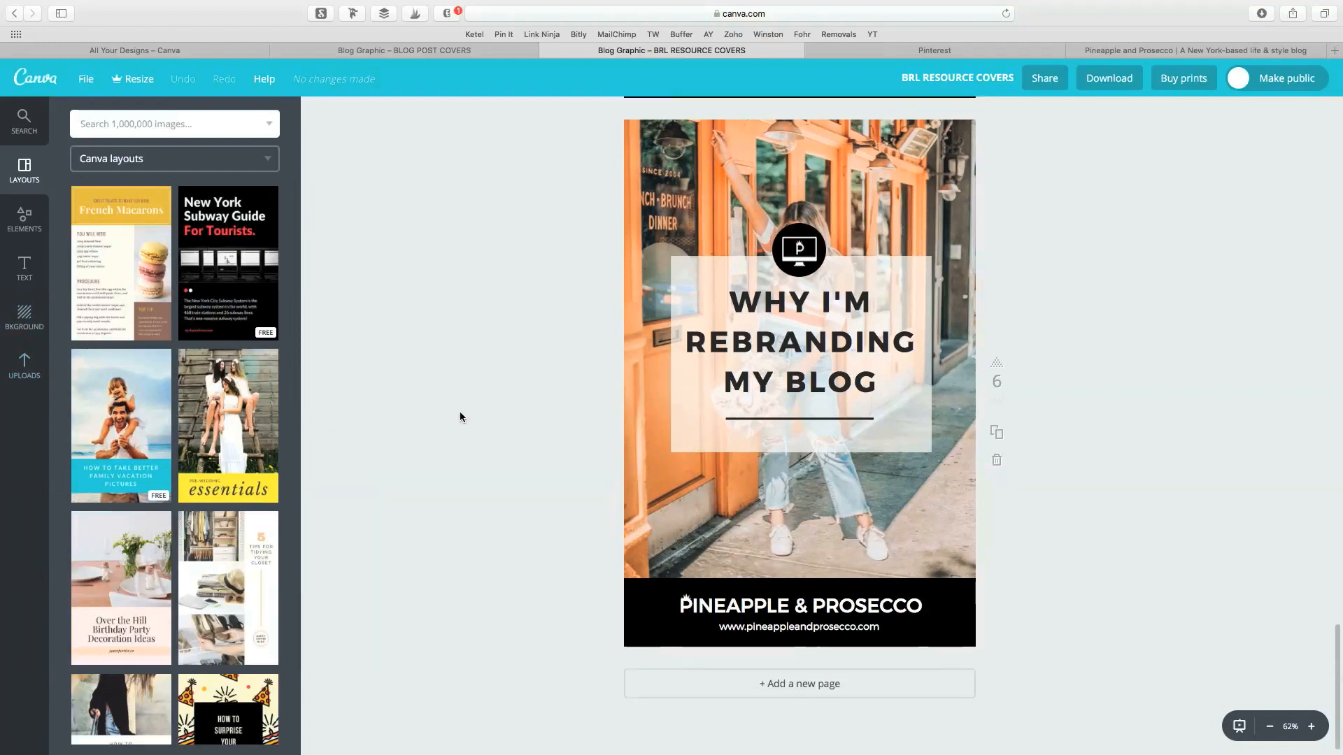
# Step: Add a square shape to the page 6 cover and color it white
pyautogui.click(22, 231)
pyautogui.click(98, 283)
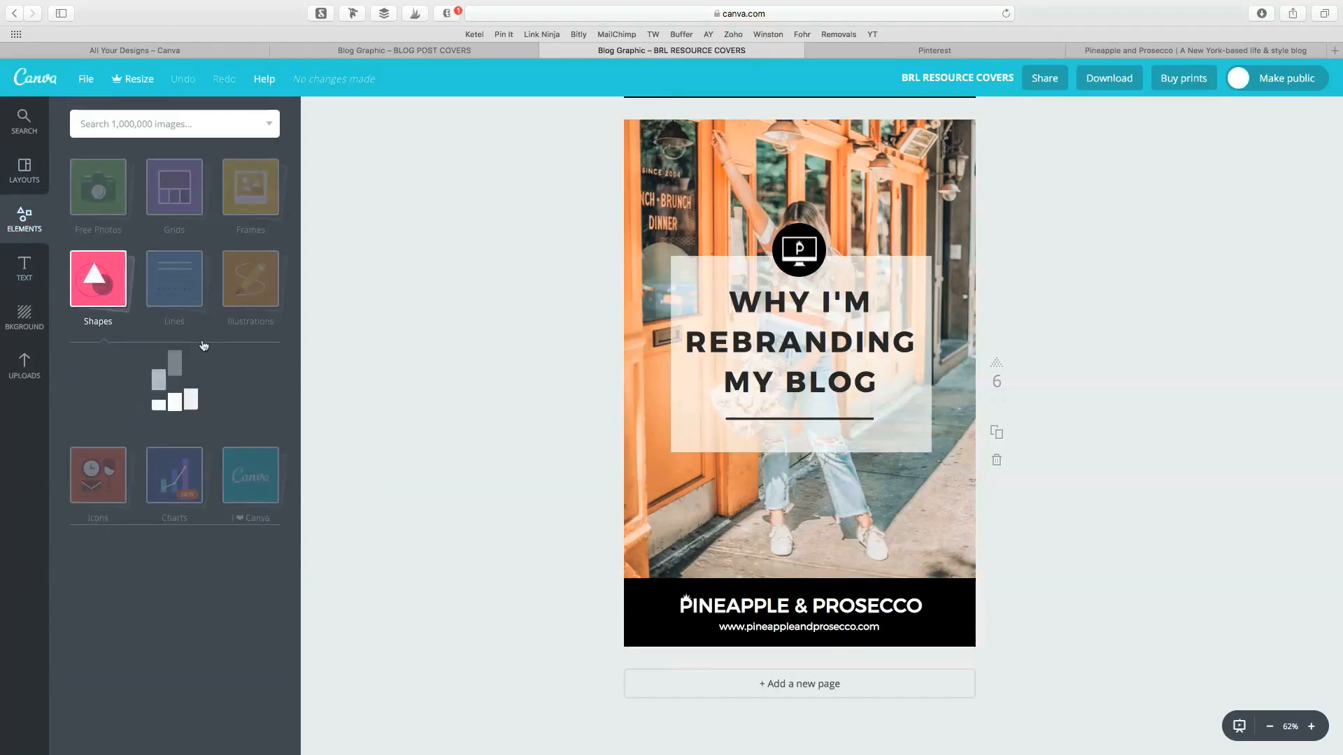
pyautogui.click(107, 391)
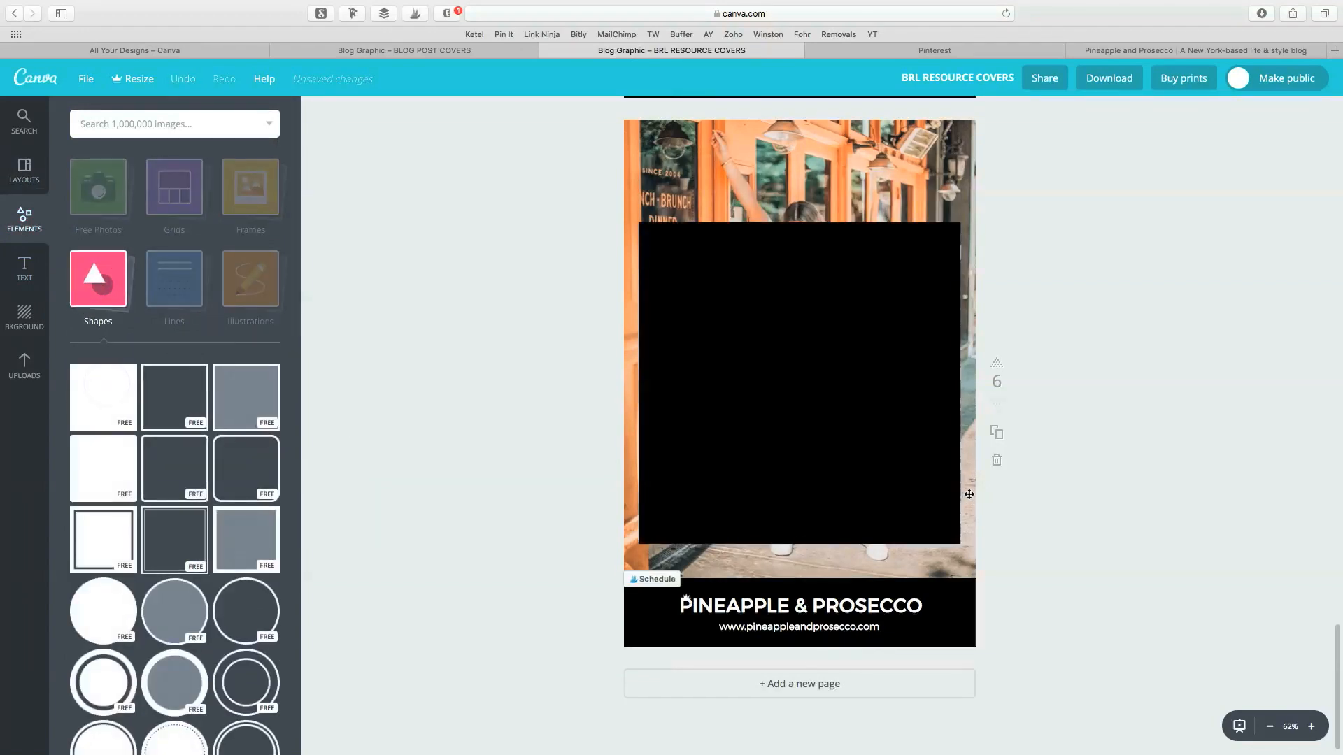
pyautogui.click(317, 112)
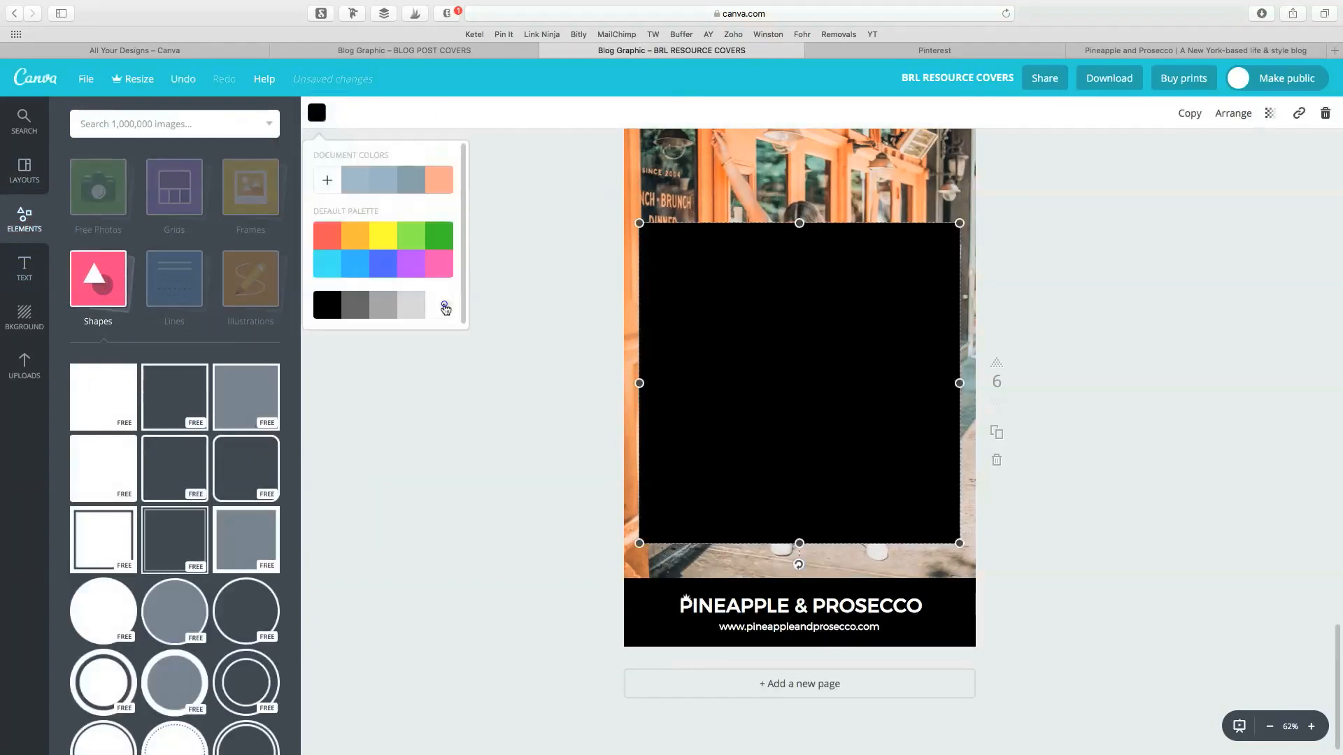
pyautogui.click(443, 305)
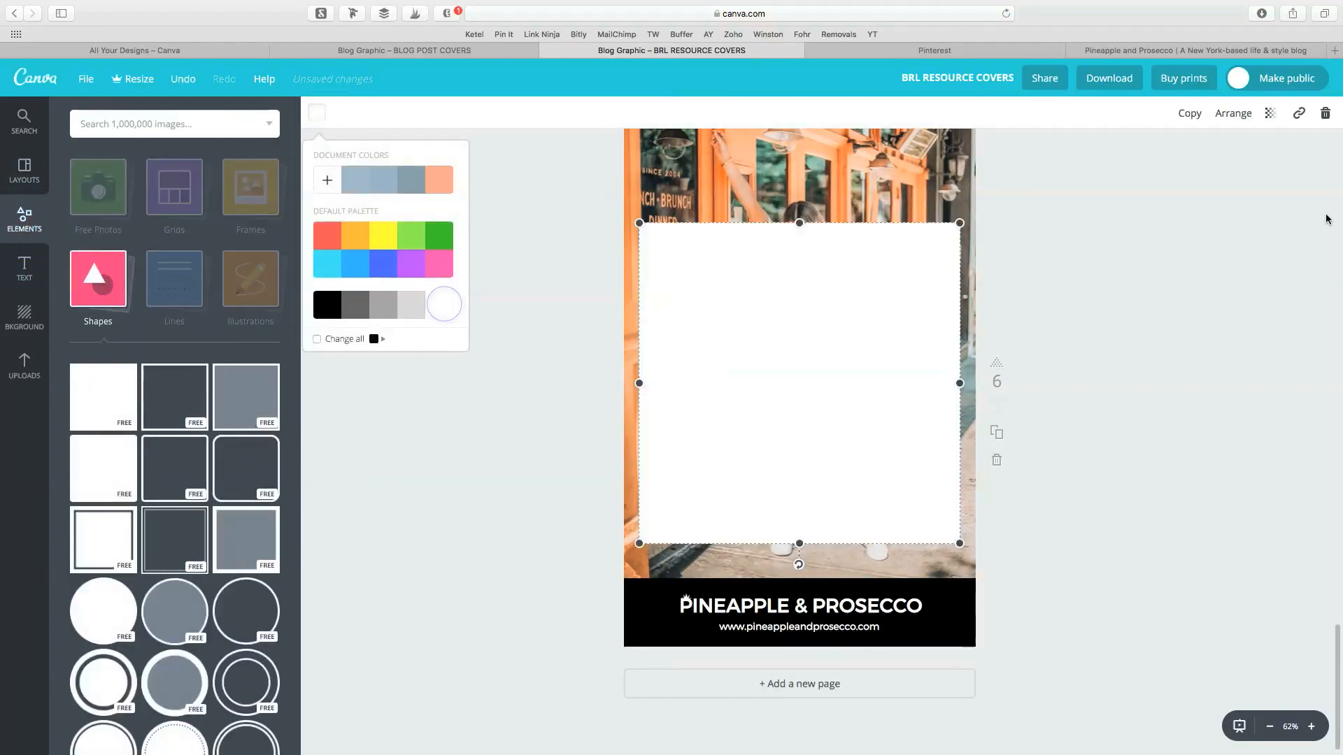
# Step: Make the white square translucent and stretch it over the whole page 6 cover photo
pyautogui.click(1271, 114)
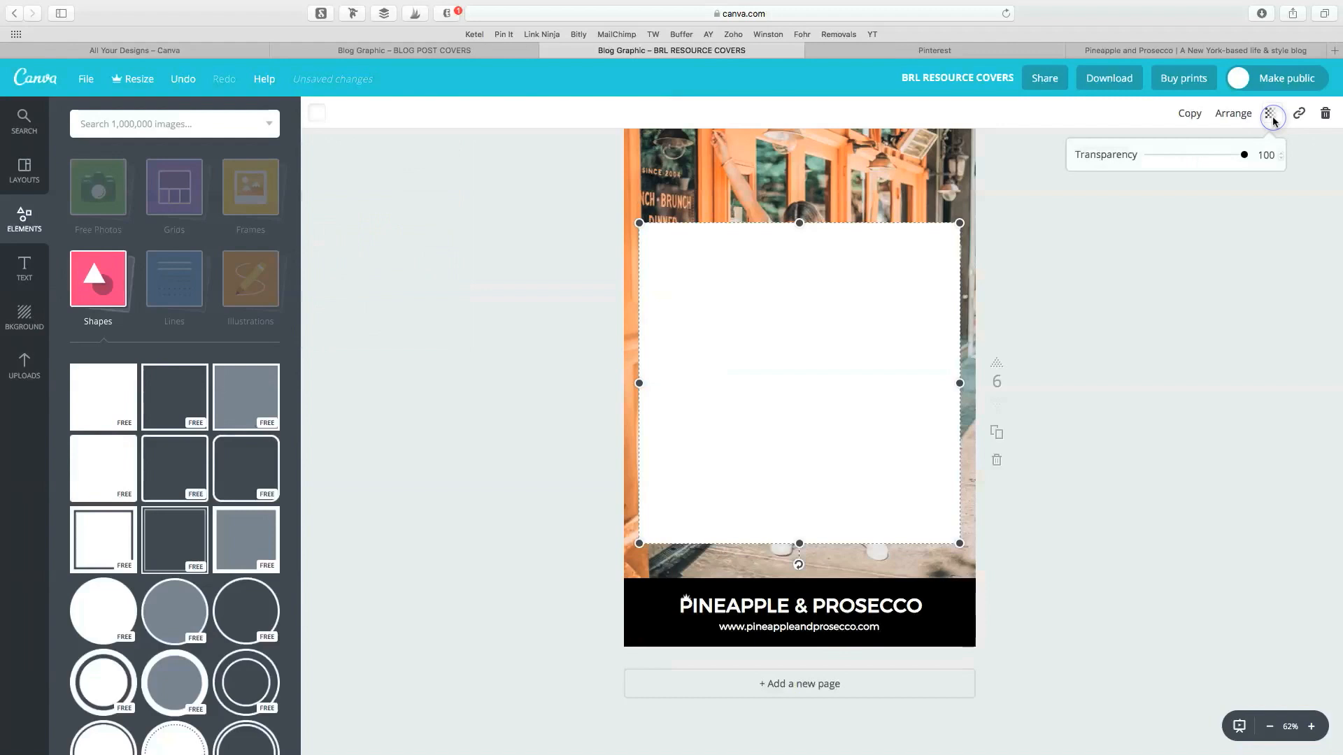
pyautogui.moveTo(1248, 155); pyautogui.dragTo(1208, 161)
pyautogui.scroll(2, 917, 302)
pyautogui.moveTo(917, 303); pyautogui.dragTo(896, 191)
pyautogui.moveTo(939, 492); pyautogui.dragTo(1059, 675)
pyautogui.click(1233, 113)
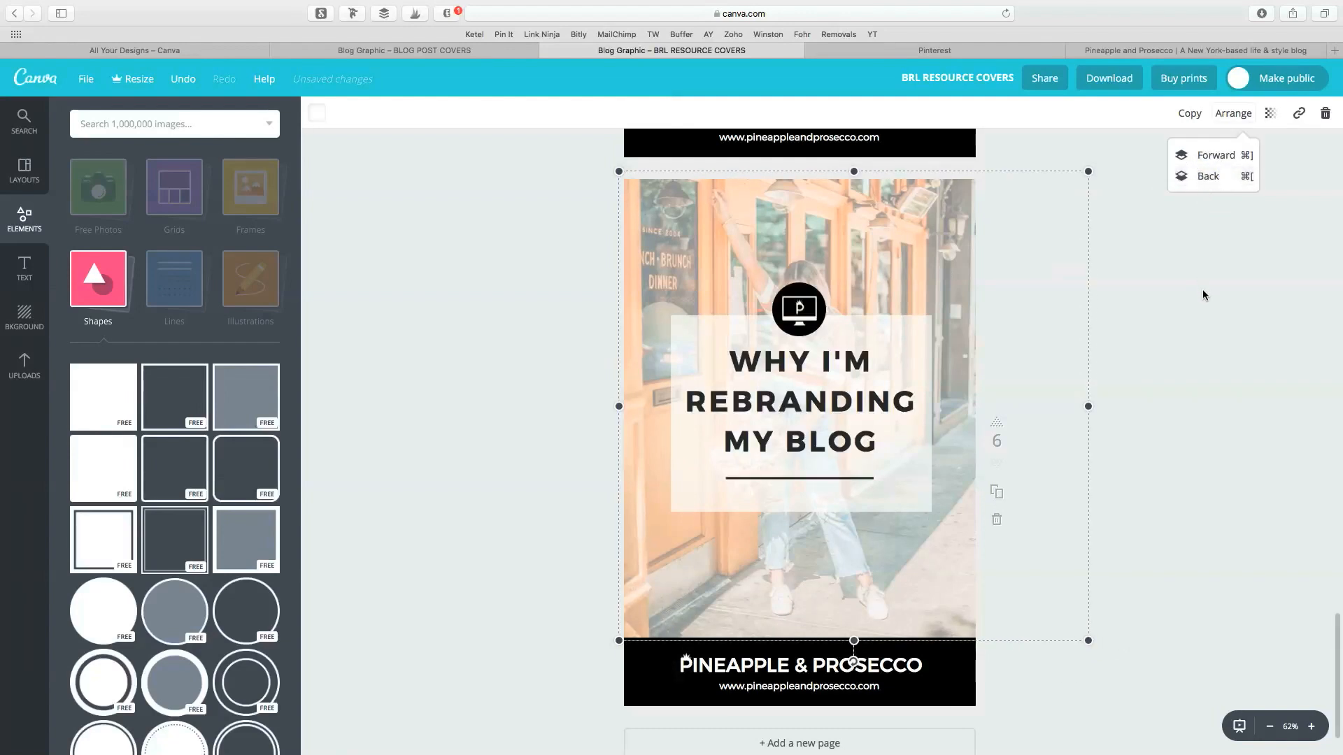
pyautogui.click(1154, 285)
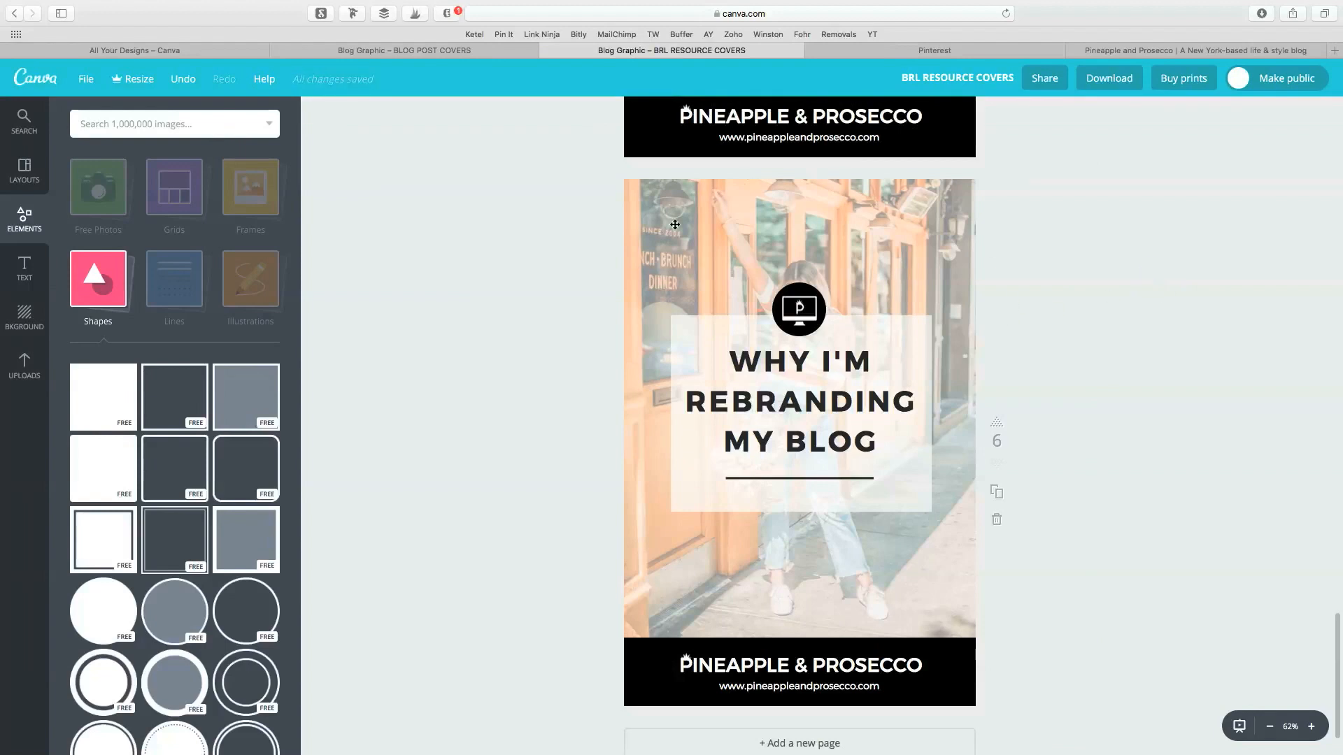
# Step: Delete the translucent white square covering the page 6 photo
pyautogui.moveTo(750, 221); pyautogui.dragTo(844, 220)
pyautogui.press('Delete')
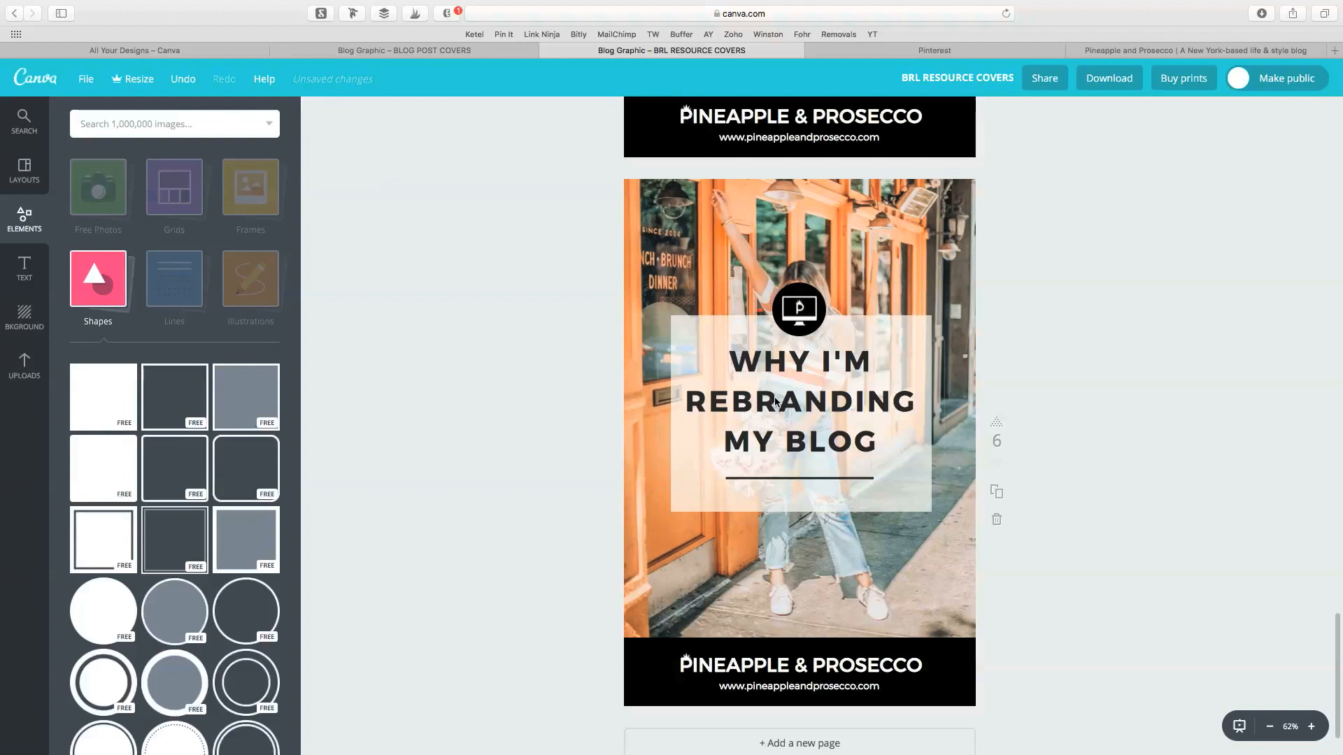
# Step: Examine the font of the "Why I'm Rebranding My Blog" title and the monitor icon above it
pyautogui.click(728, 361)
pyautogui.moveTo(728, 361); pyautogui.dragTo(899, 454)
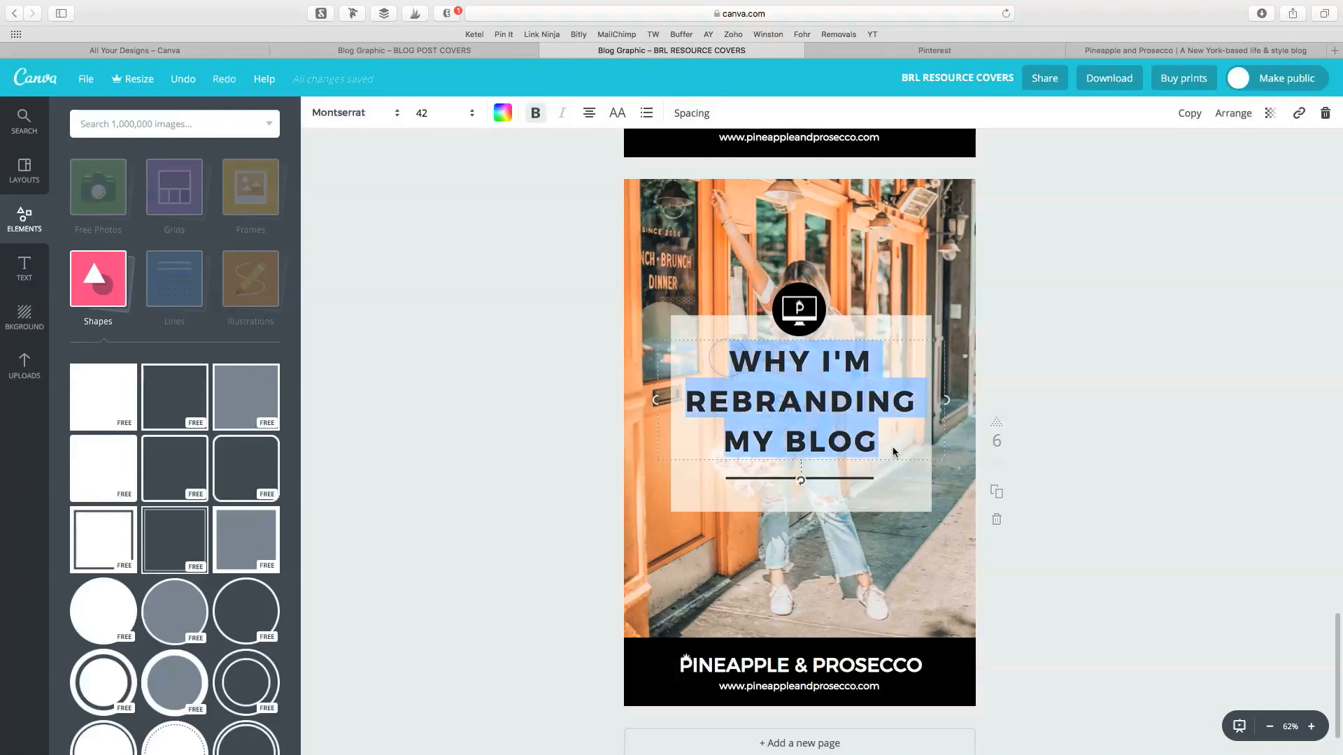
pyautogui.click(360, 116)
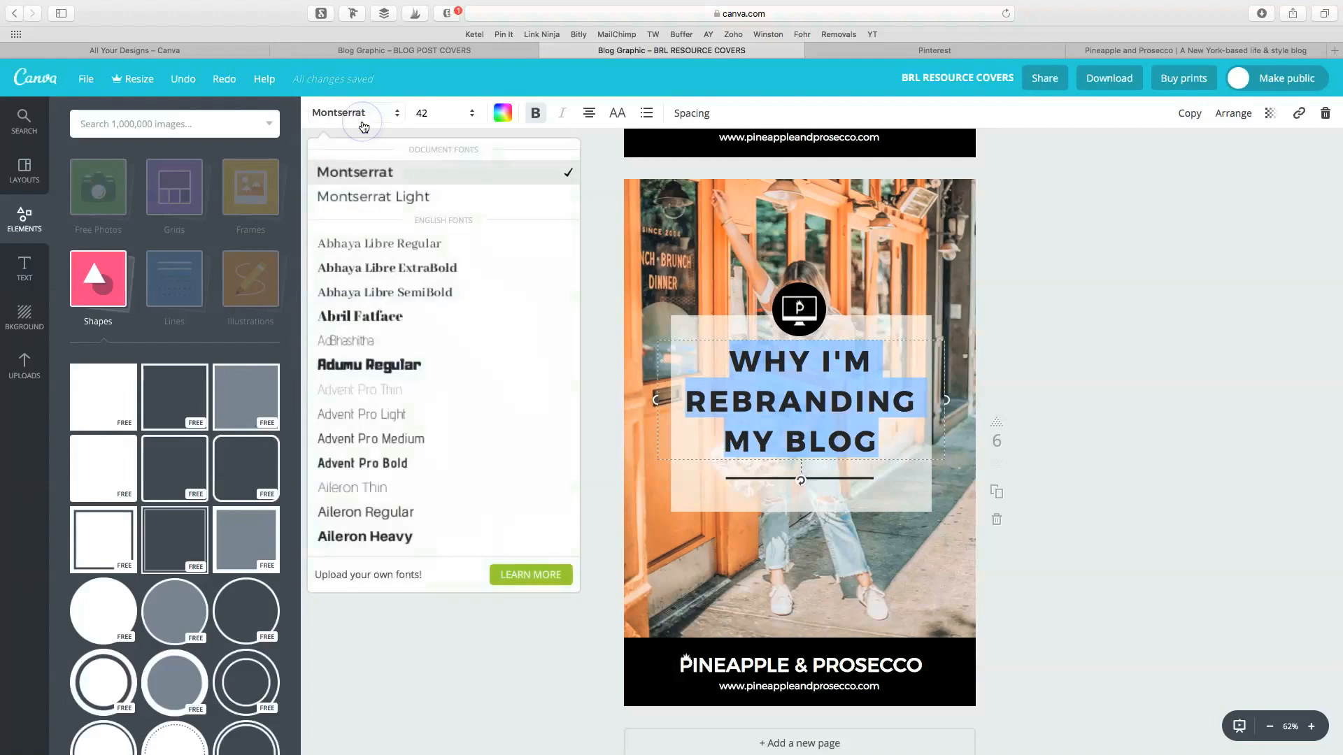
pyautogui.click(362, 116)
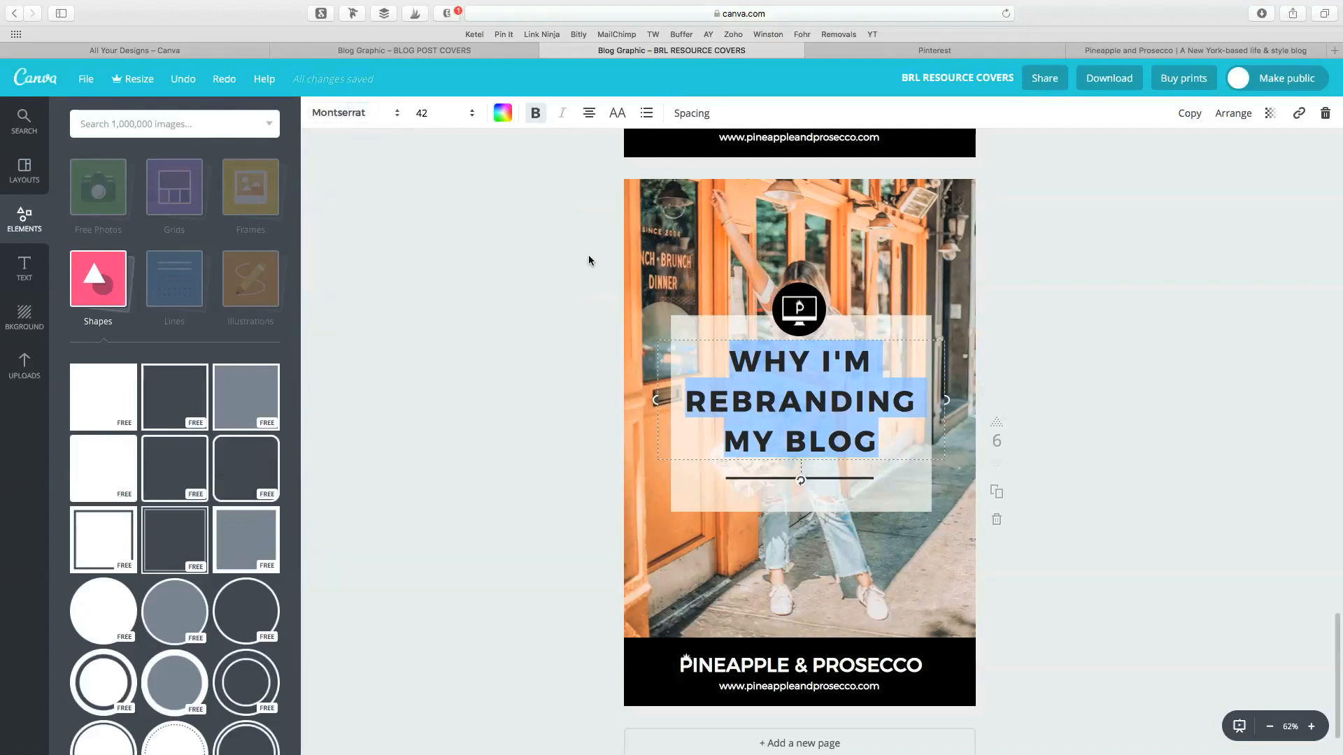
pyautogui.click(551, 351)
pyautogui.click(802, 321)
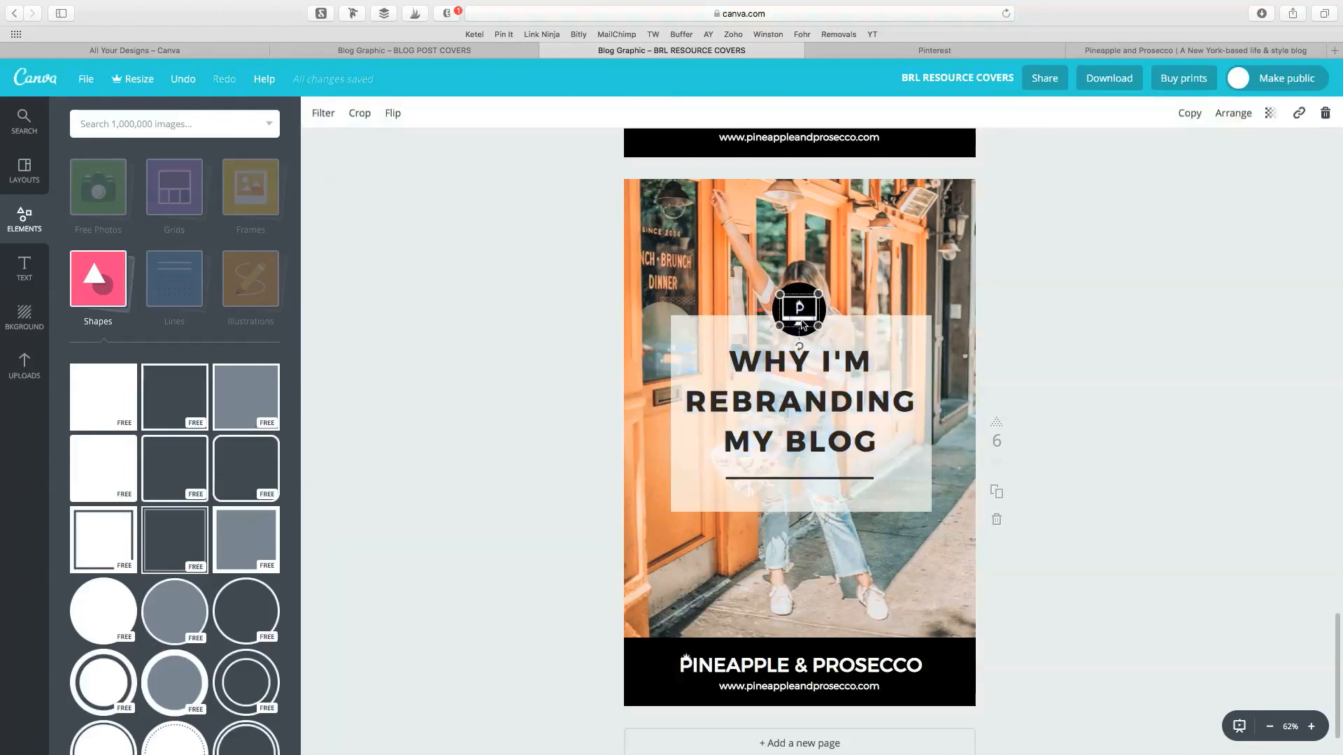
pyautogui.click(570, 368)
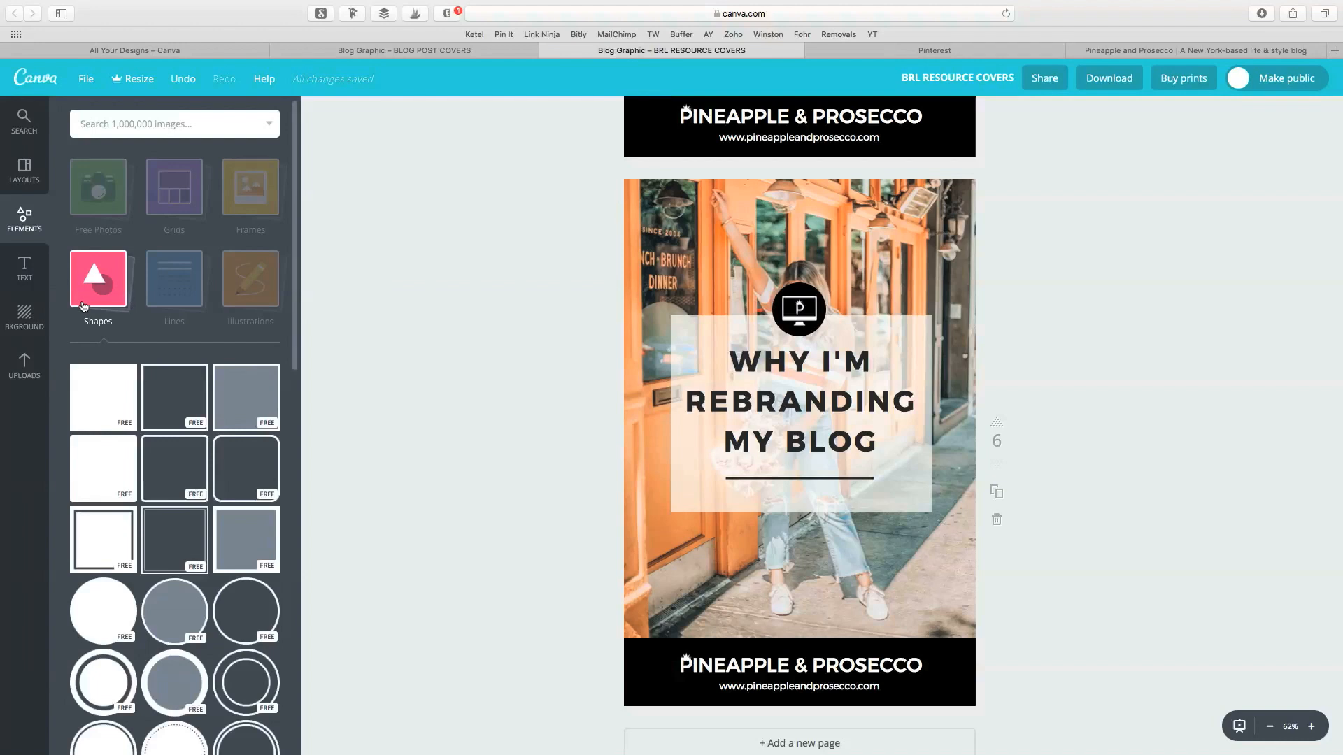
# Step: Try adding a subheading to the page 6 cover and browse the fonts available for it
pyautogui.click(34, 275)
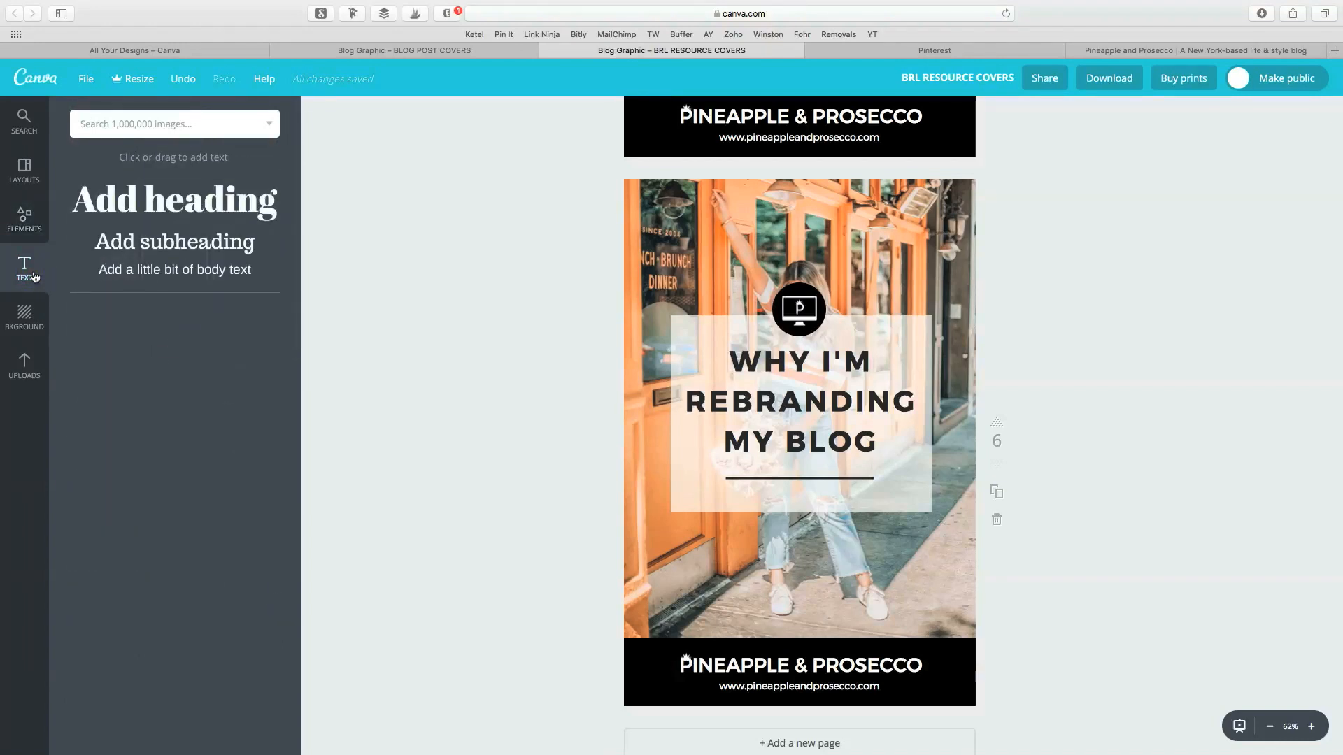
pyautogui.click(218, 242)
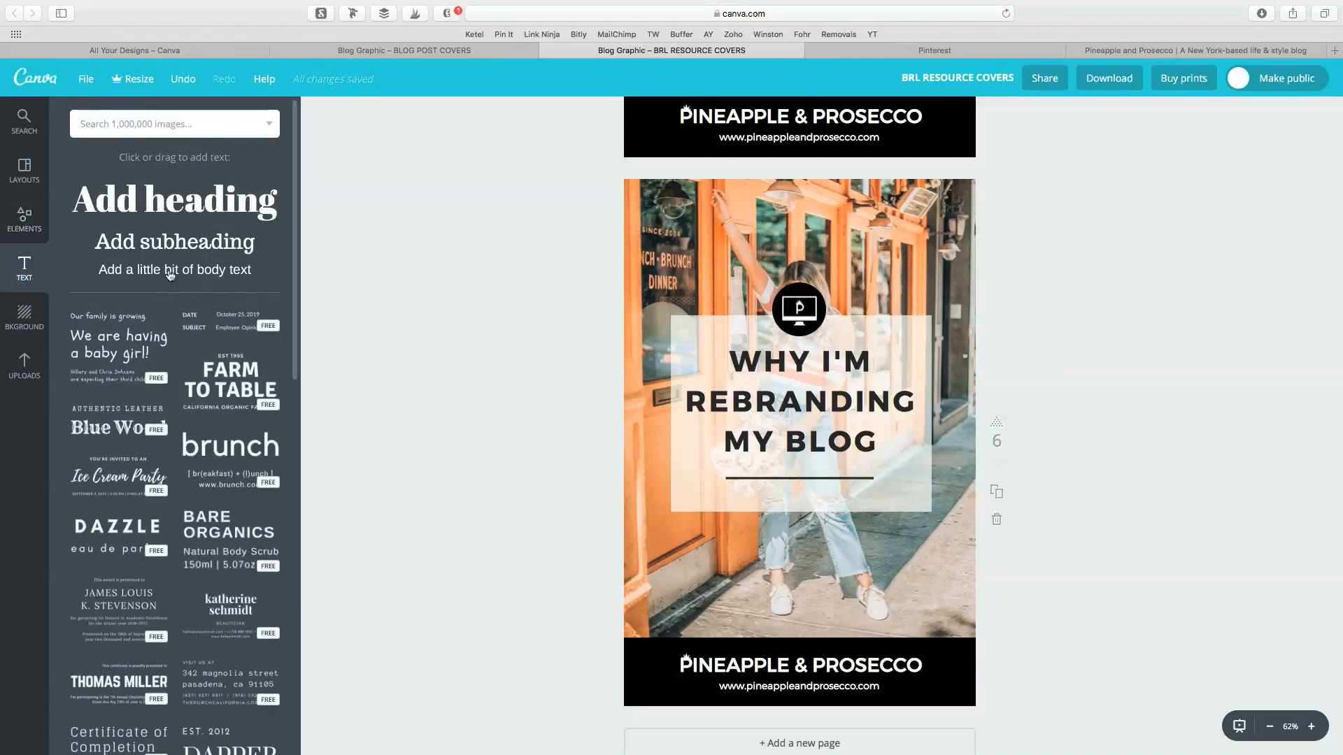
pyautogui.scroll(-3, 470, 388)
pyautogui.scroll(-15, 470, 388)
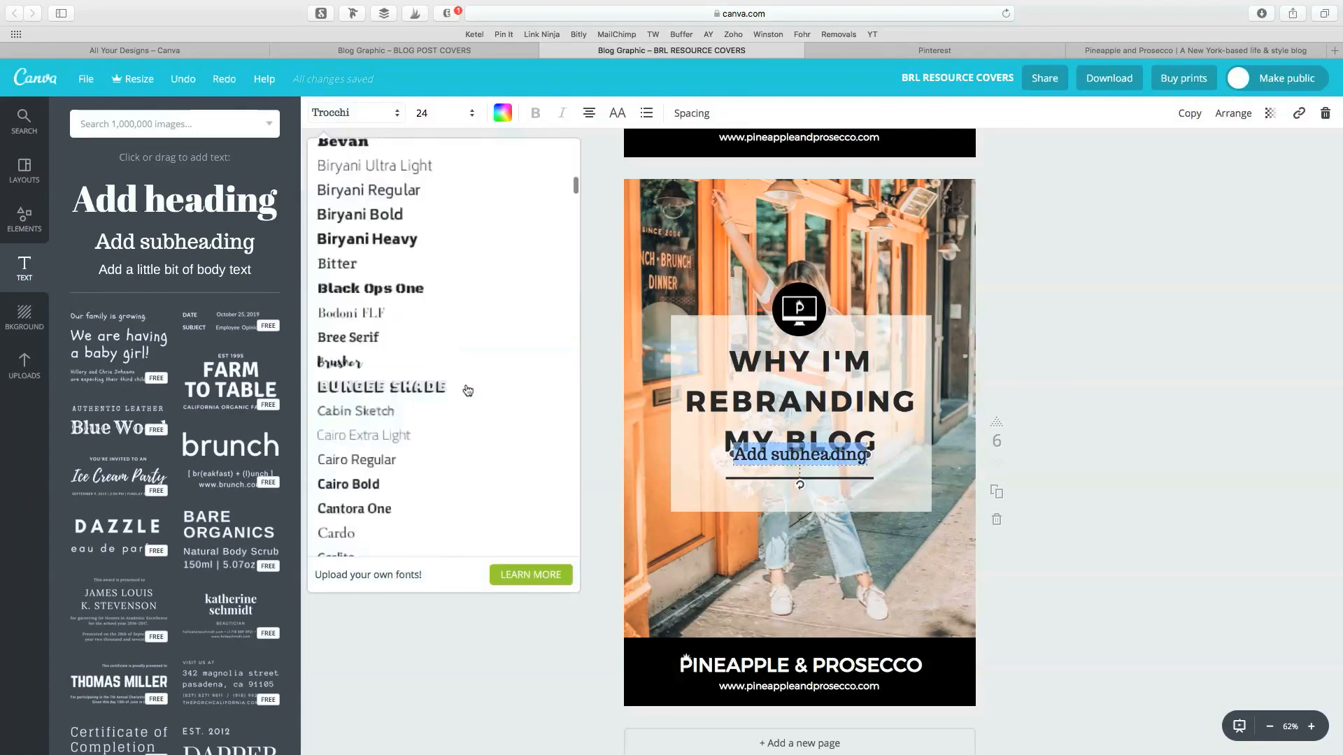
pyautogui.scroll(-20, 467, 390)
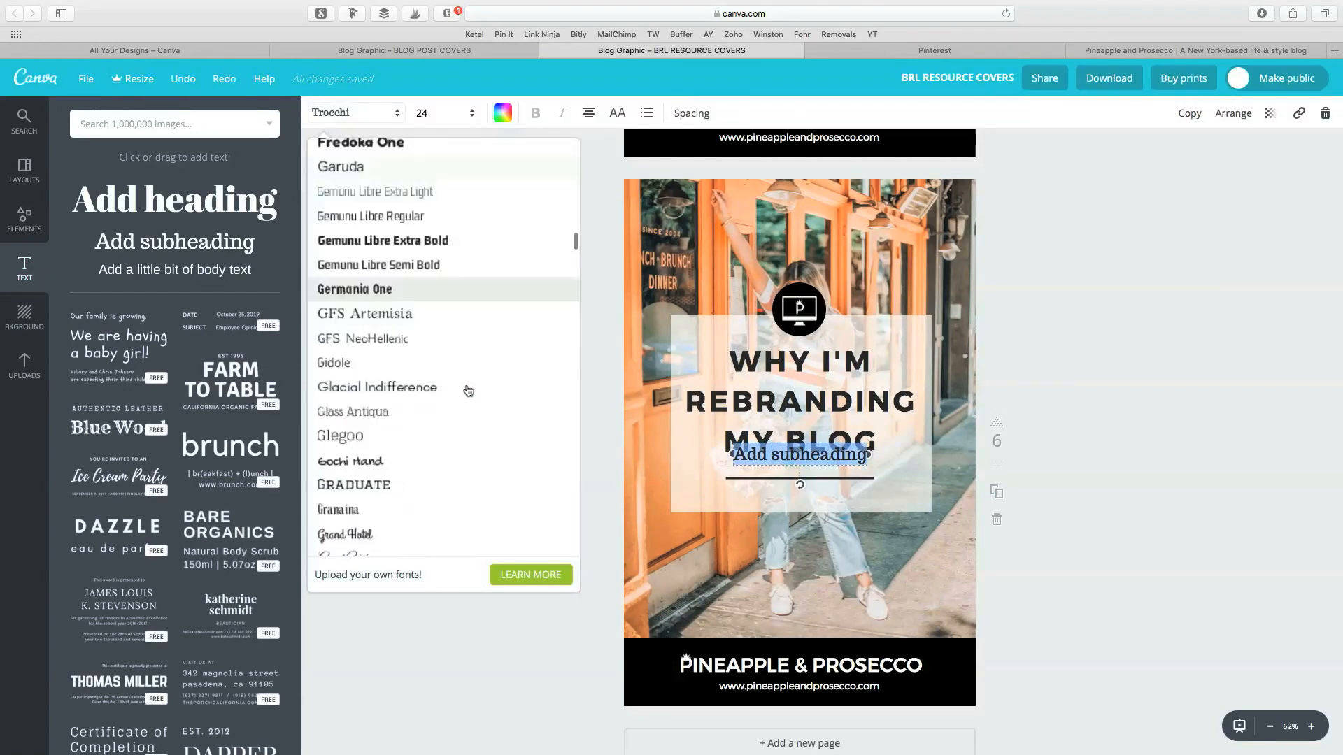
pyautogui.scroll(20, 470, 390)
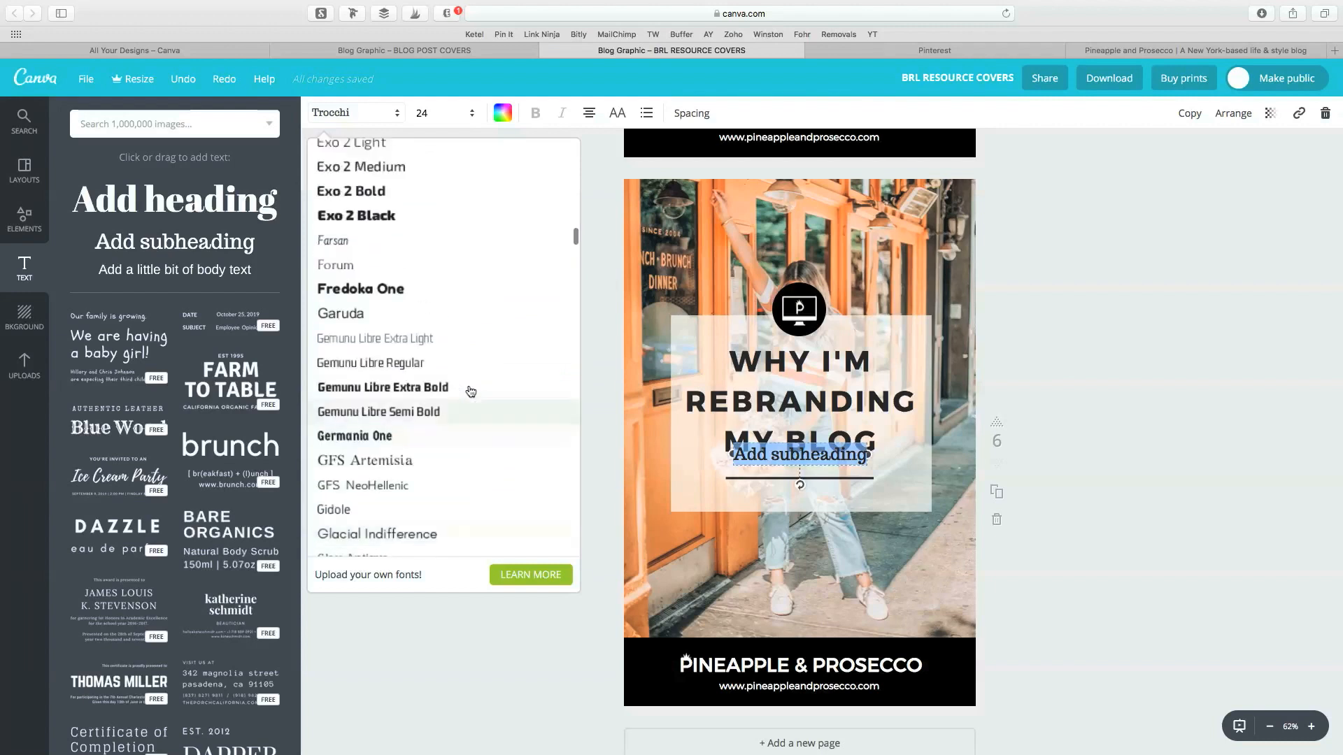
pyautogui.click(606, 357)
pyautogui.press('BackSpace')
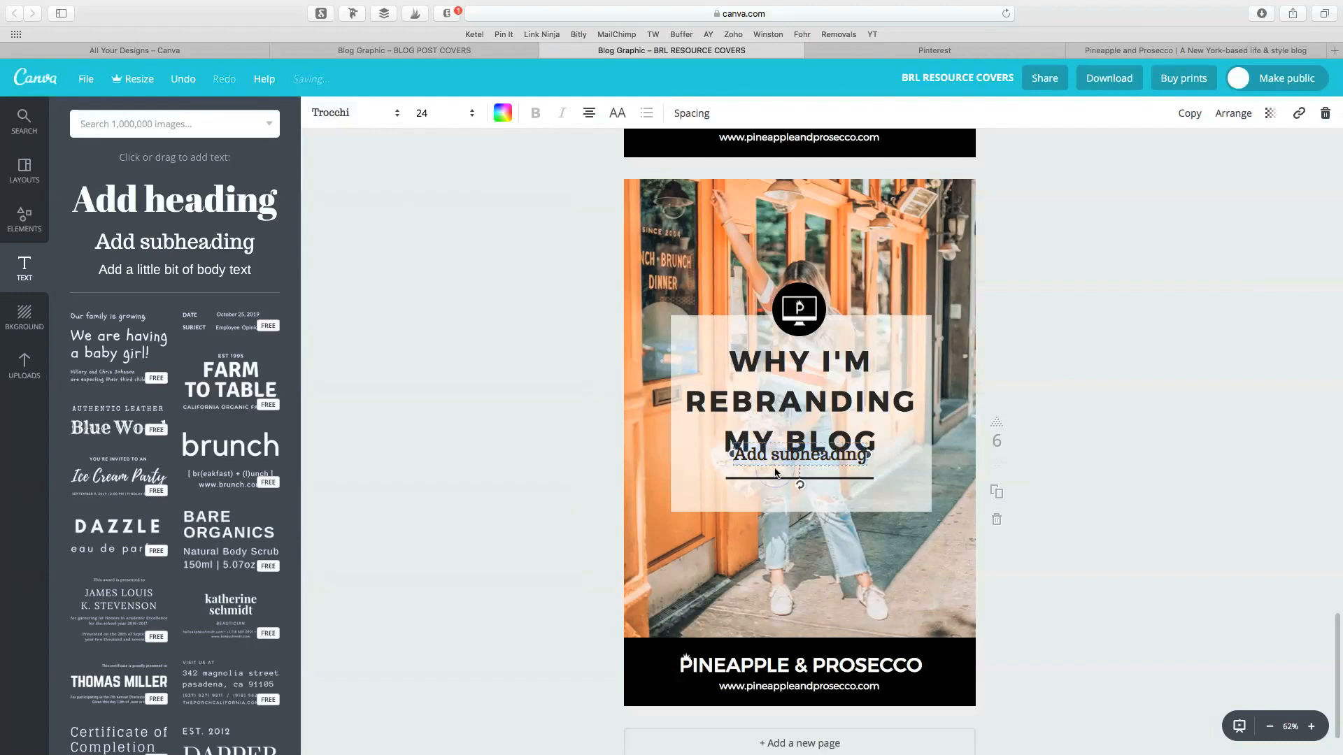
pyautogui.click(562, 461)
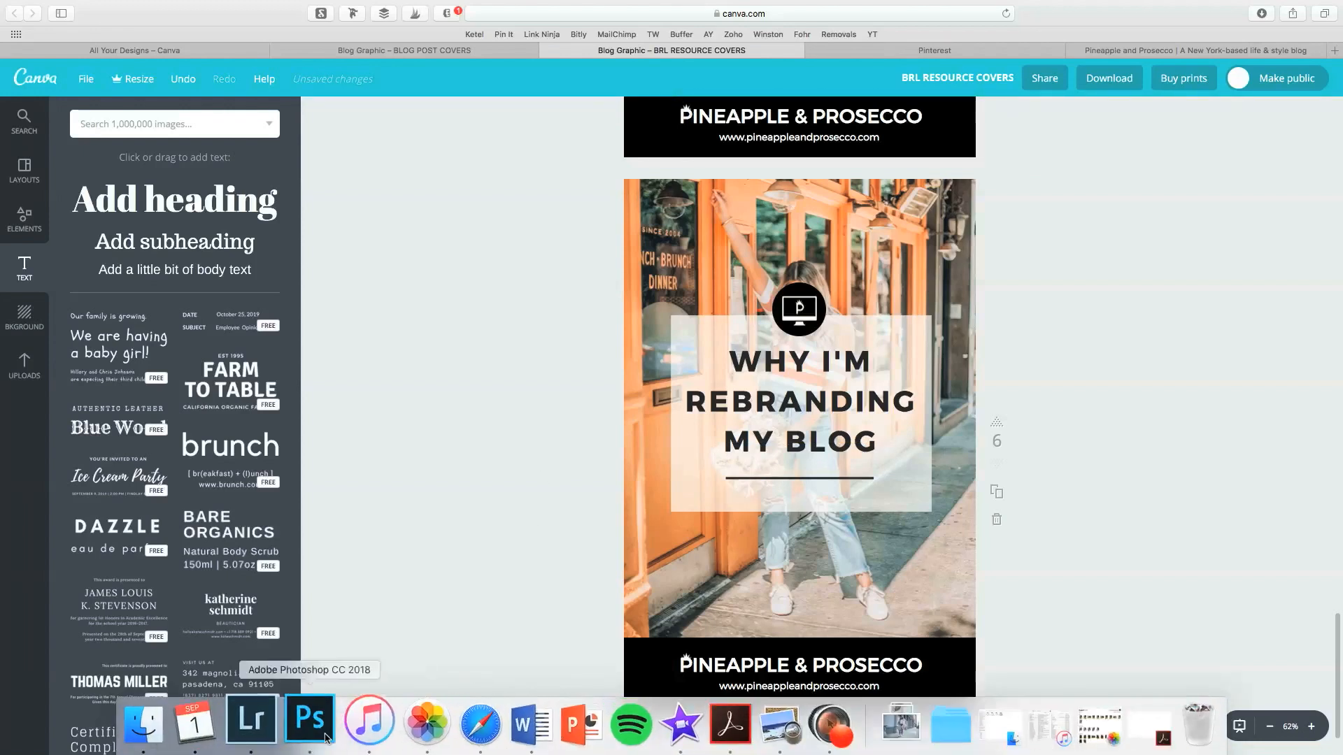
# Step: Switch to Adobe Photoshop and add the text "this season" on the blank Untitled-2 canvas
pyautogui.rightClick(312, 724)
pyautogui.click(327, 731)
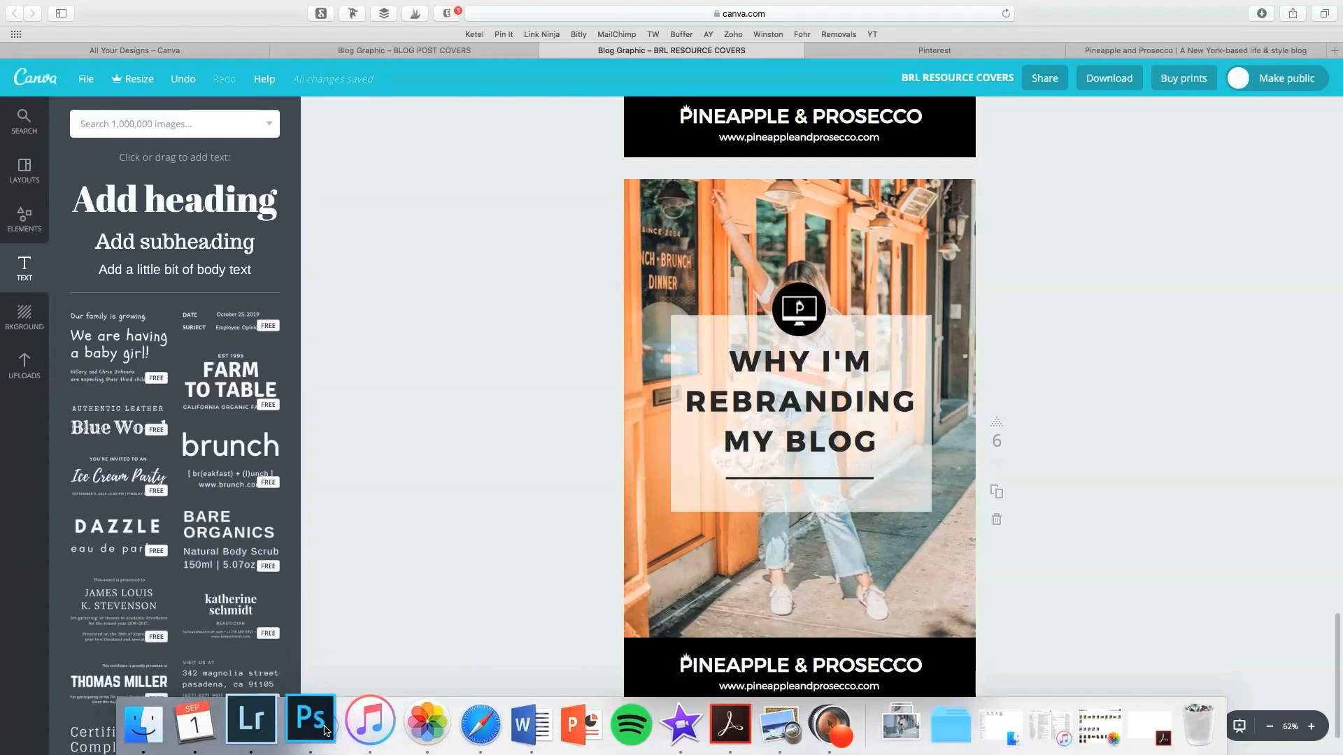
pyautogui.click(325, 731)
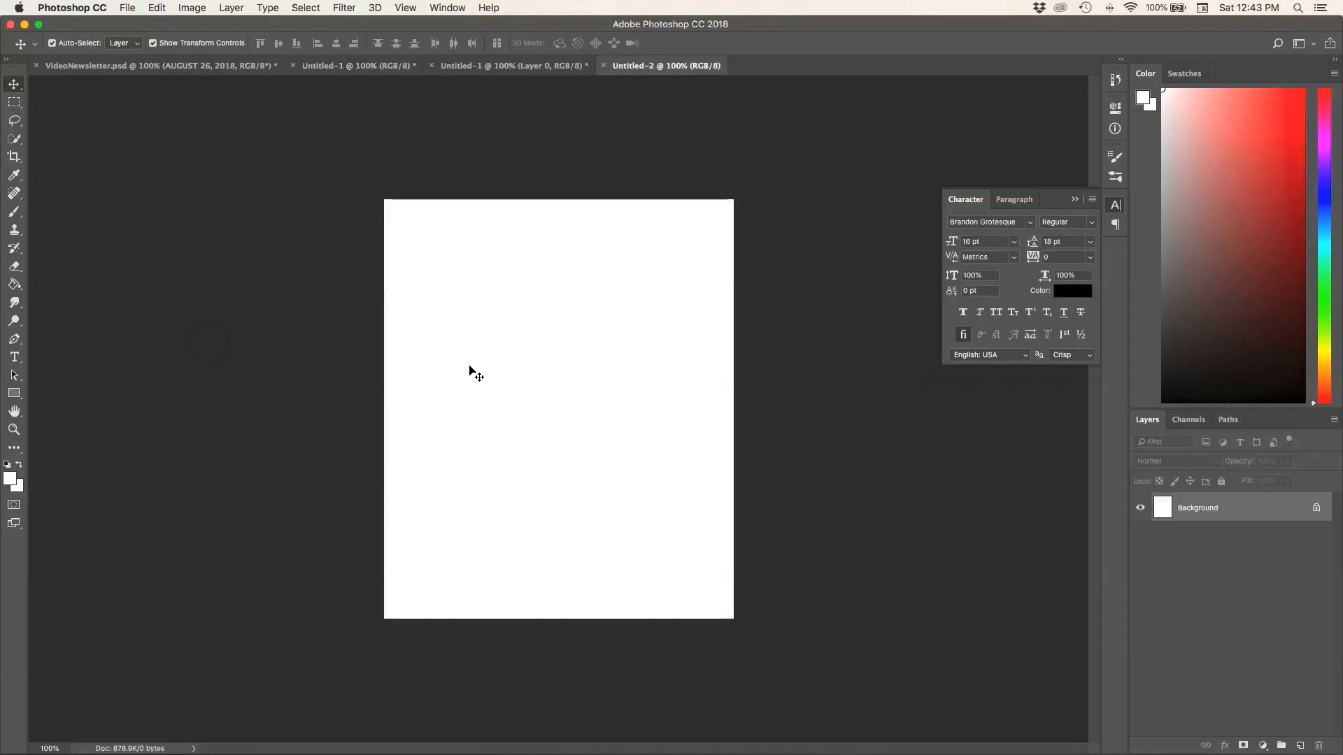
pyautogui.press('t')
pyautogui.click(466, 271)
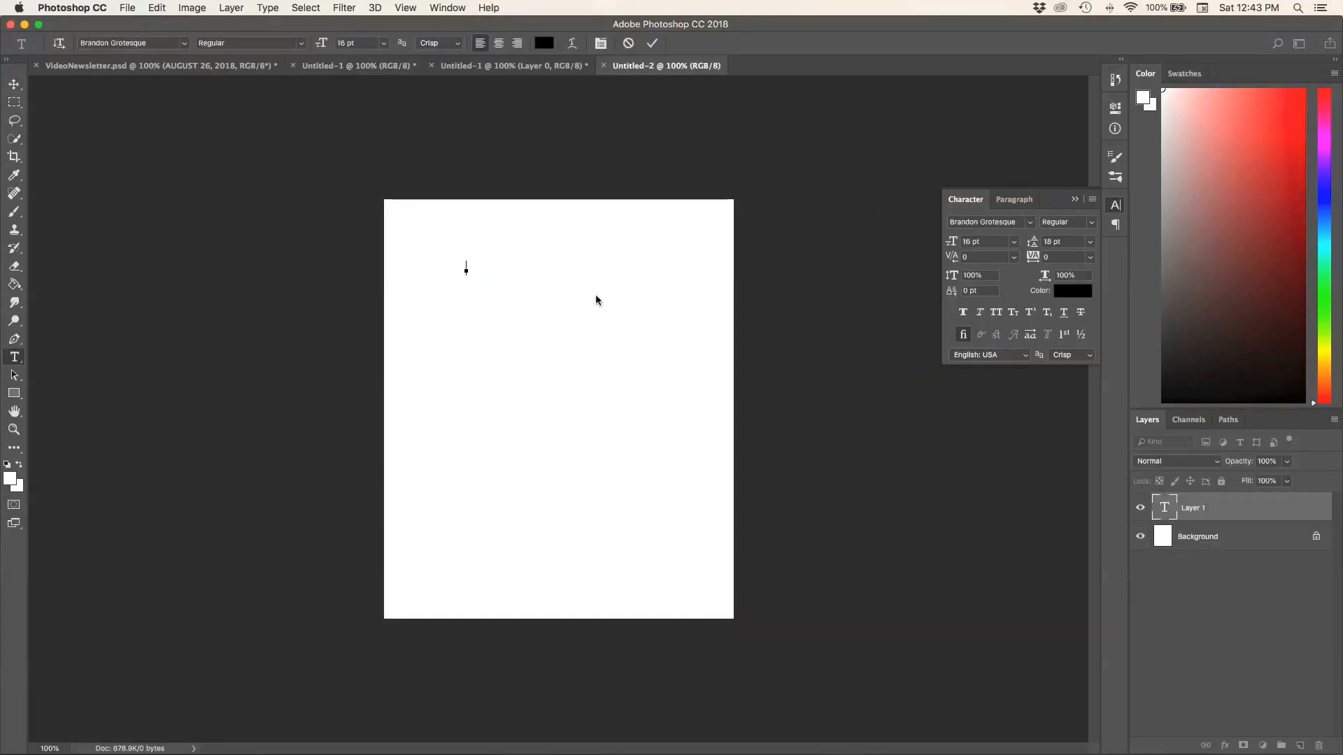
pyautogui.write('this seasona')
pyautogui.press('BackSpace')
# Step: Set the "this season" text to the Golden Plains - Demo font at 40 pt
pyautogui.moveTo(518, 268); pyautogui.dragTo(459, 264)
pyautogui.click(147, 42)
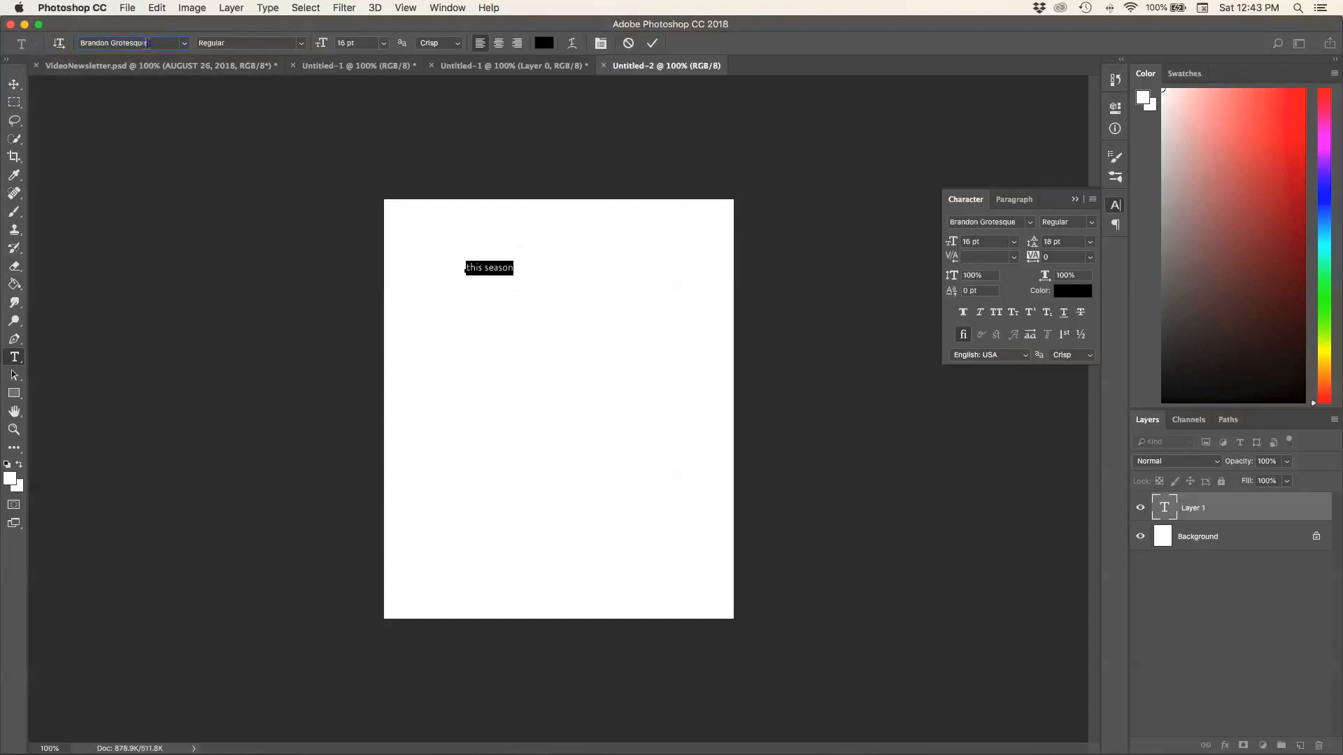
pyautogui.write('30')
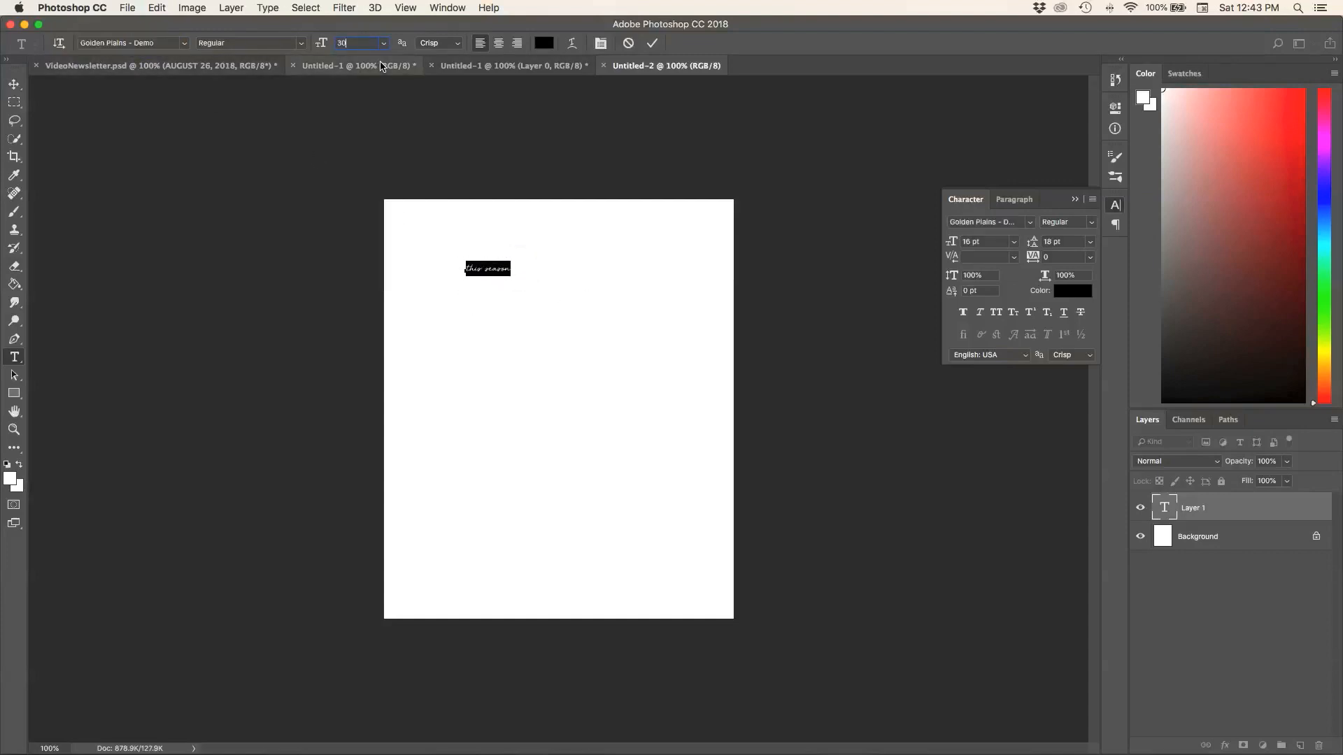
pyautogui.press('Return')
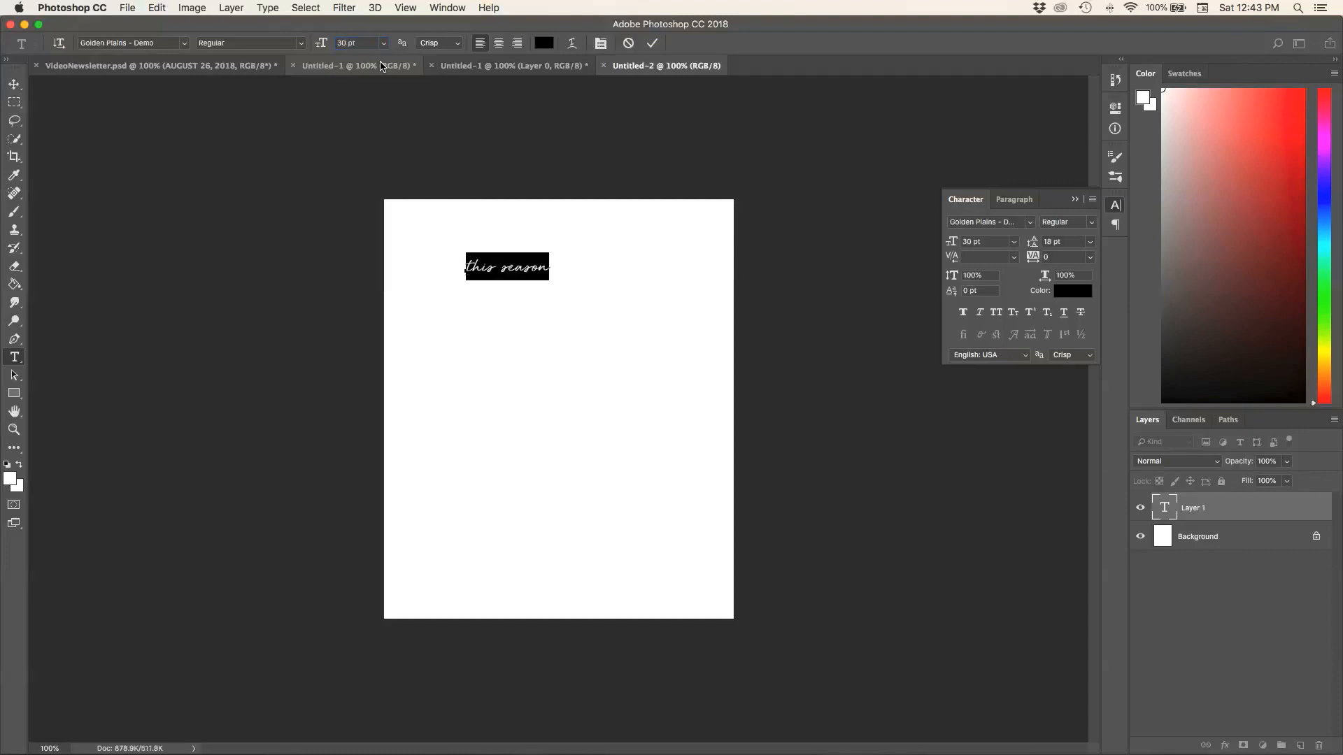
pyautogui.press('Return')
pyautogui.tripleClick(508, 274)
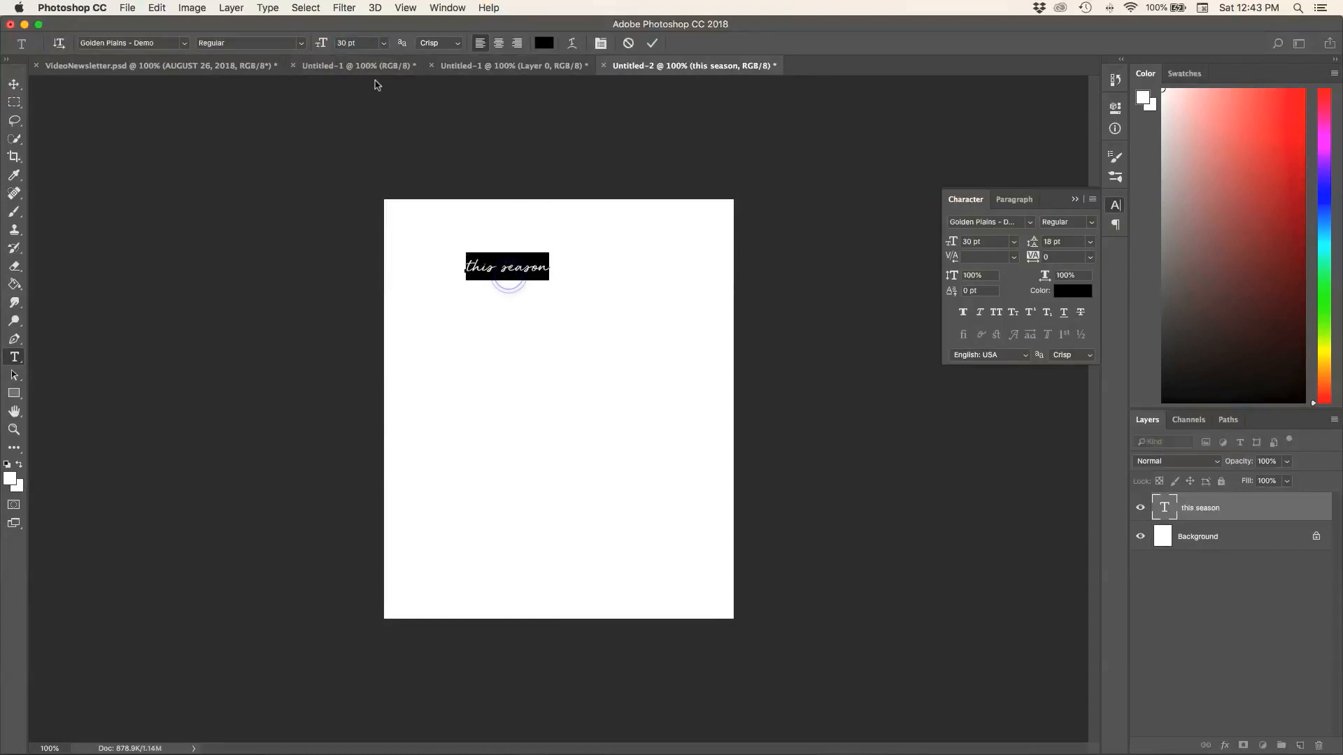
pyautogui.click(343, 42)
pyautogui.write('4')
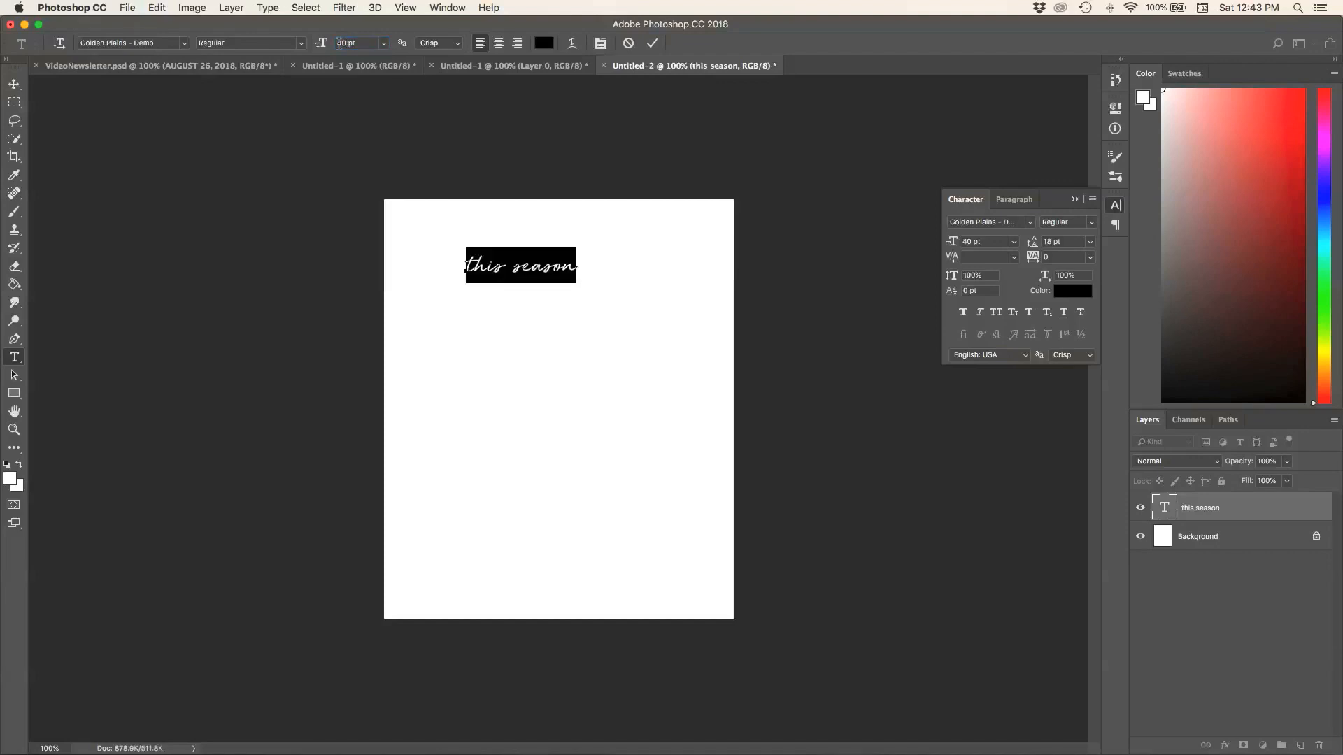
pyautogui.click(1052, 495)
# Step: Unlock and delete the white Background layer so only the text layer remains on transparency
pyautogui.click(1317, 536)
pyautogui.click(1217, 540)
pyautogui.press('BackSpace')
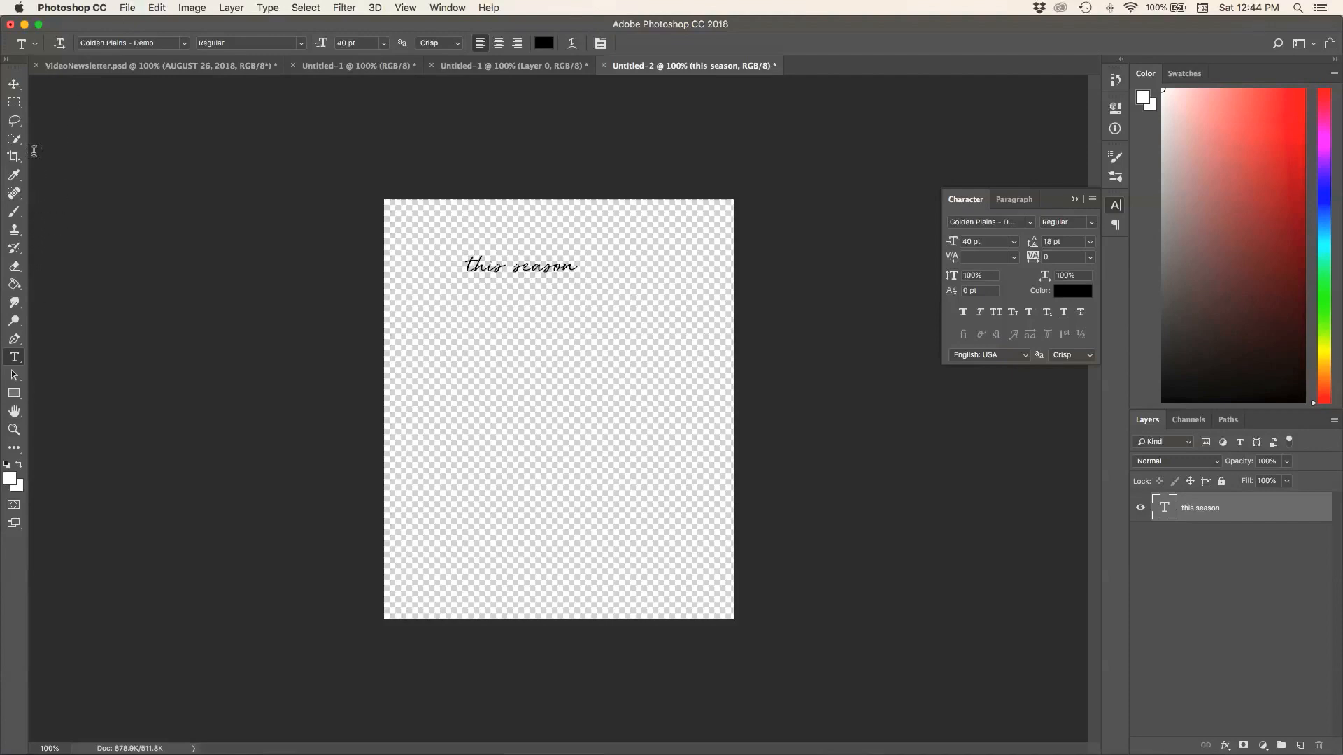
# Step: Crop the canvas tightly around the "this season" text
pyautogui.click(15, 158)
pyautogui.moveTo(733, 618); pyautogui.dragTo(659, 447)
pyautogui.moveTo(459, 370); pyautogui.dragTo(491, 394)
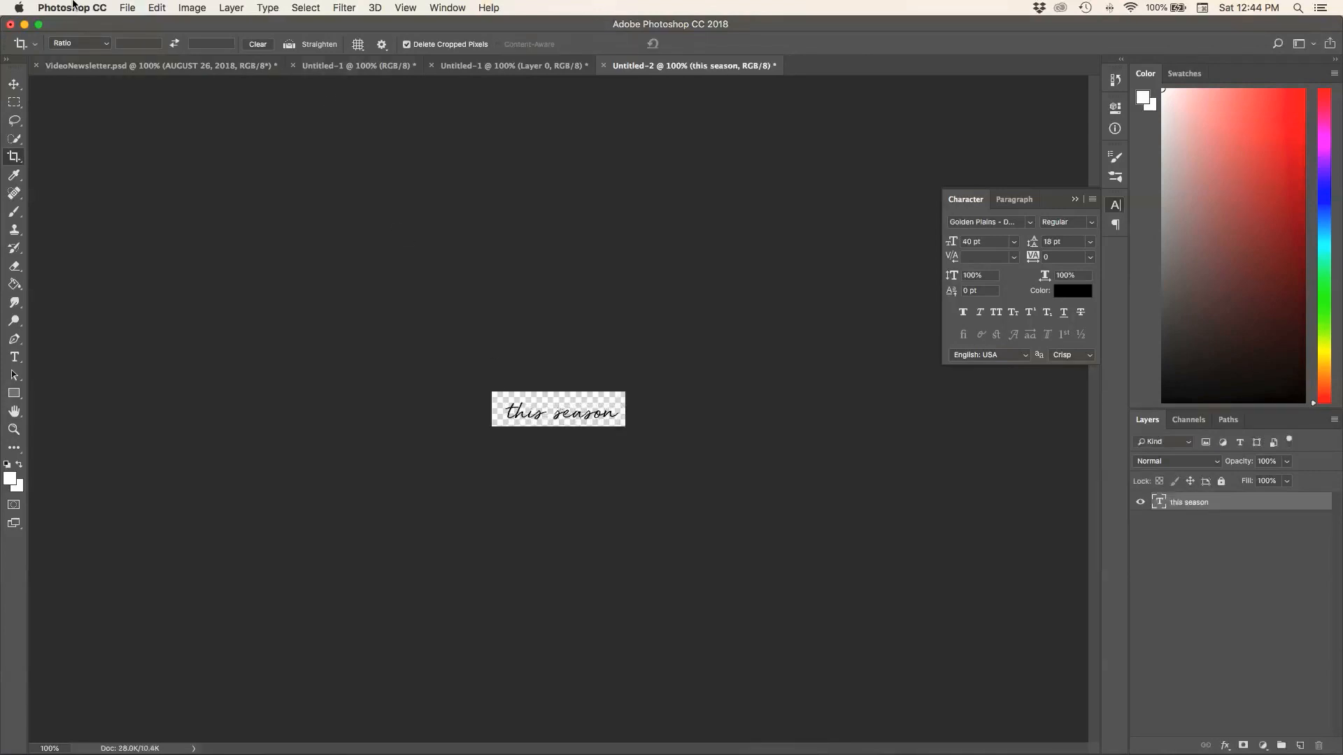
# Step: Export the cropped text as a PNG named thisseason.png to the Desktop
pyautogui.click(125, 8)
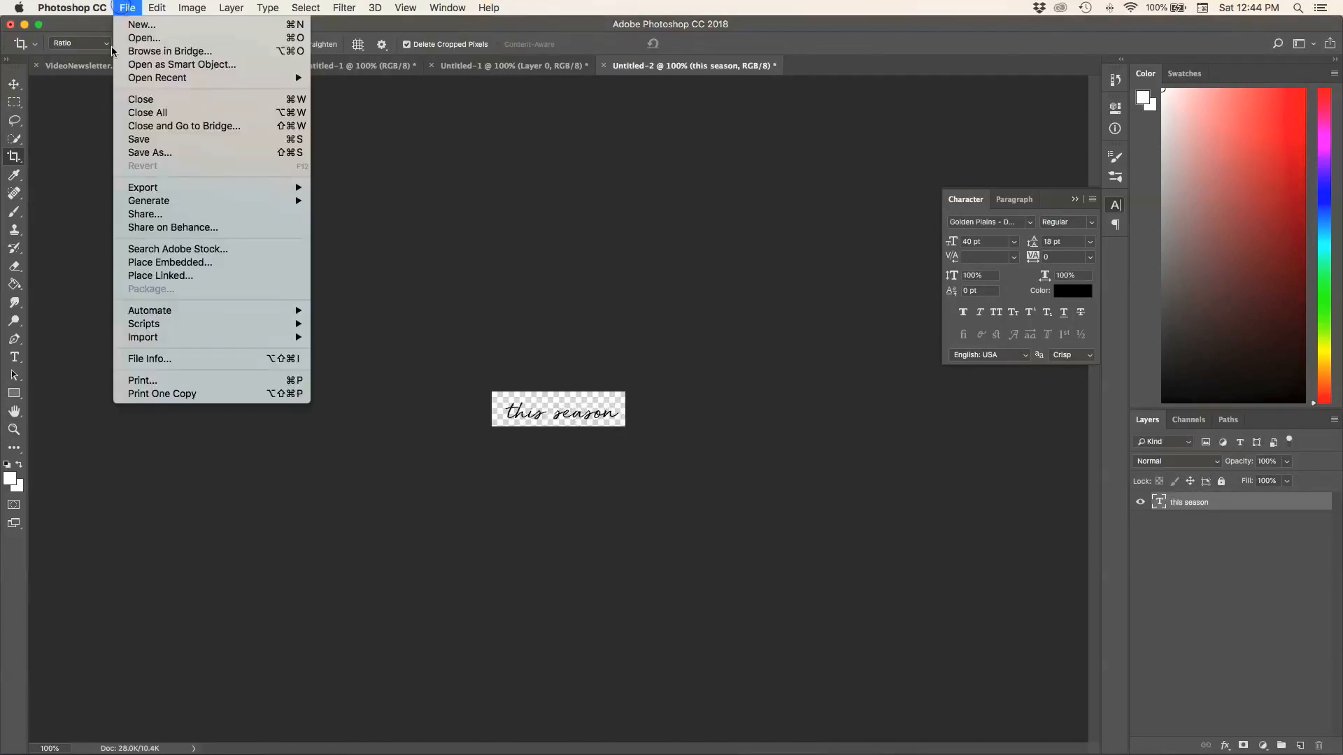
pyautogui.moveTo(169, 190)
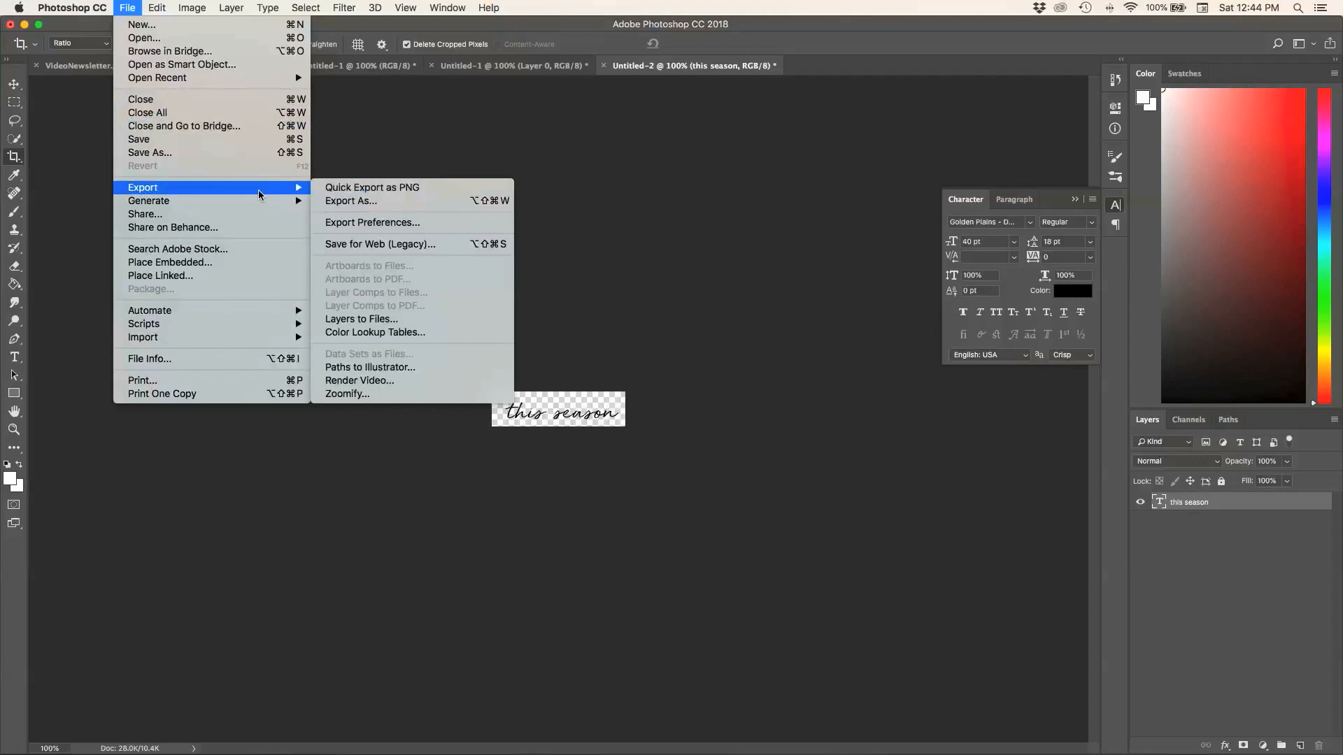
pyautogui.click(329, 194)
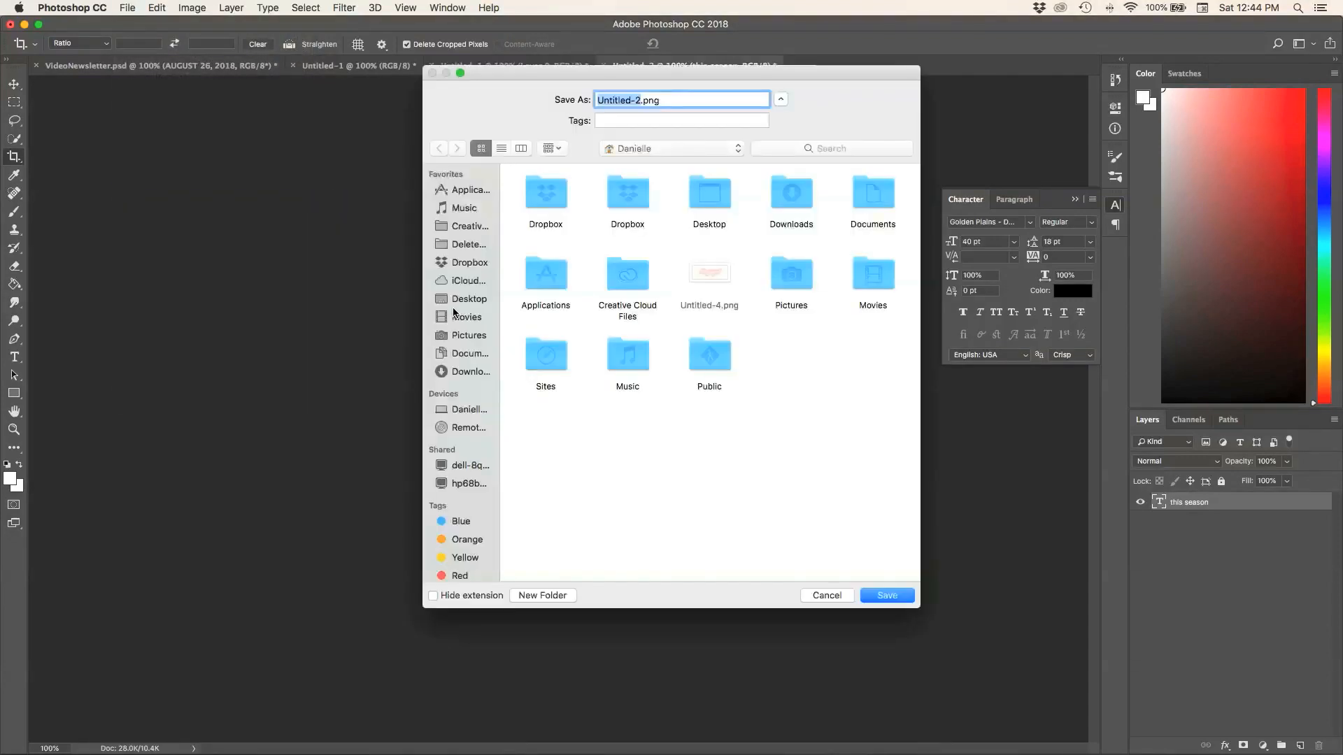
pyautogui.click(469, 299)
pyautogui.write('thisseason')
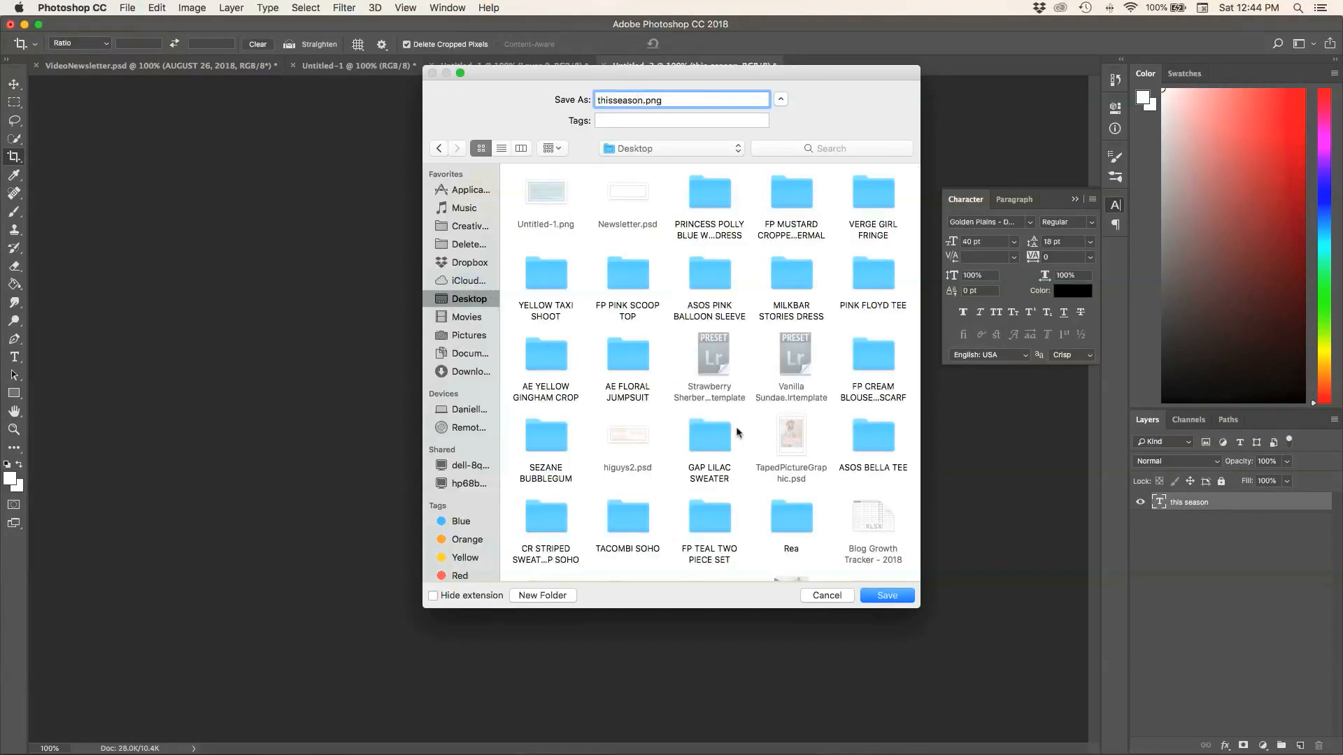
pyautogui.click(878, 594)
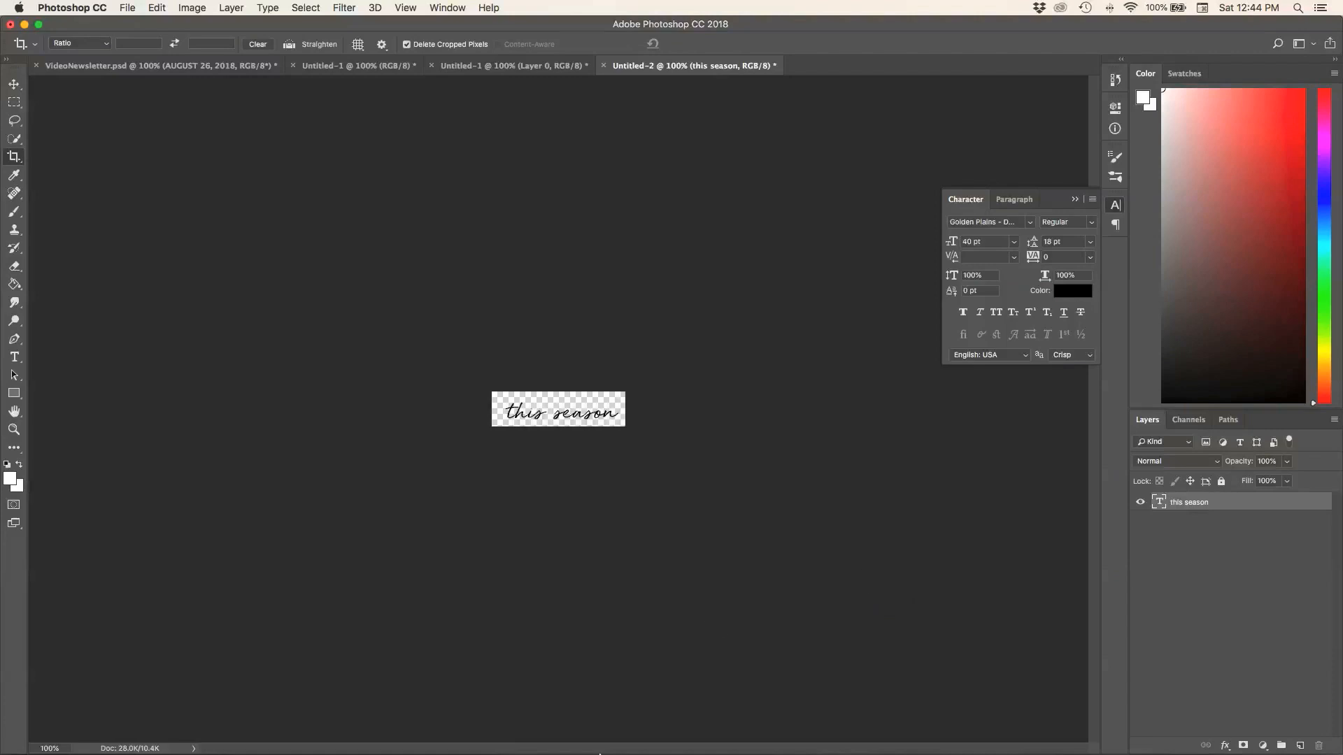
# Step: Switch to the BLOG POST COVERS design in Canva and upload thisseason.png from the Desktop
pyautogui.moveTo(595, 743)
pyautogui.click(442, 723)
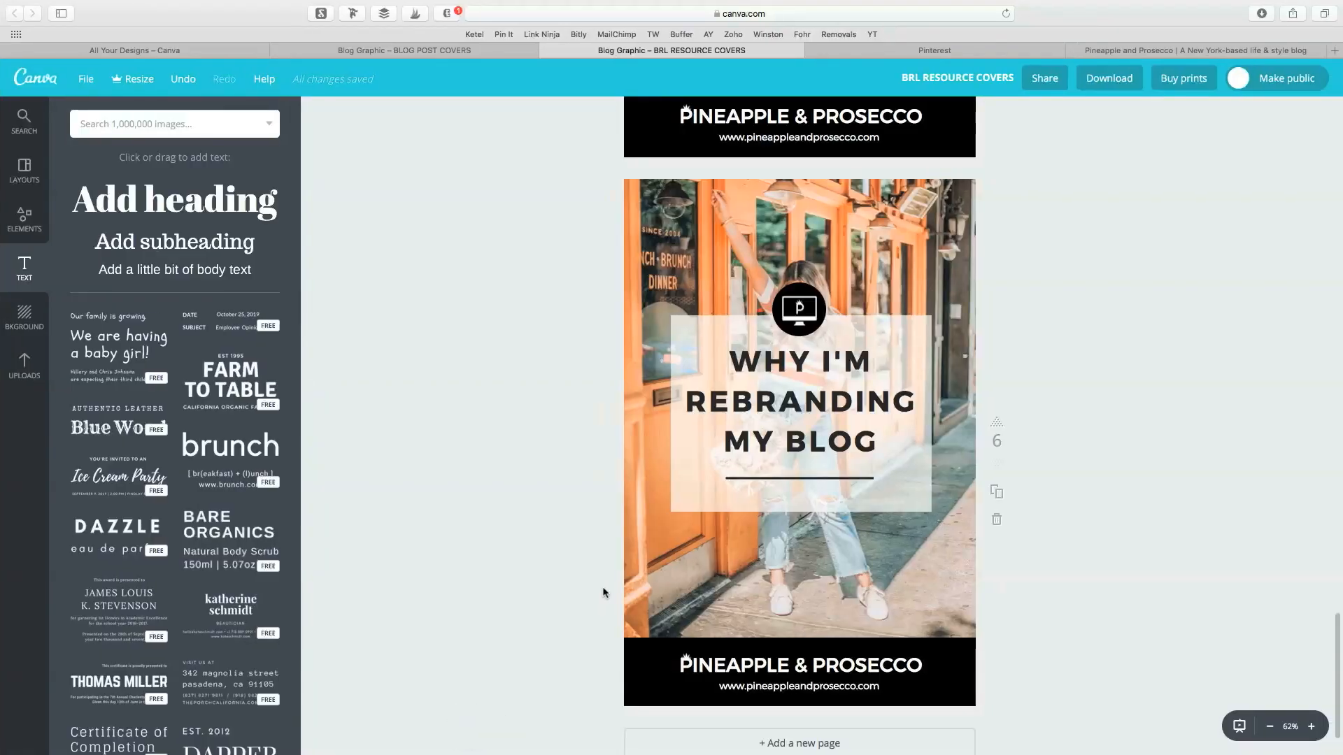
pyautogui.click(434, 50)
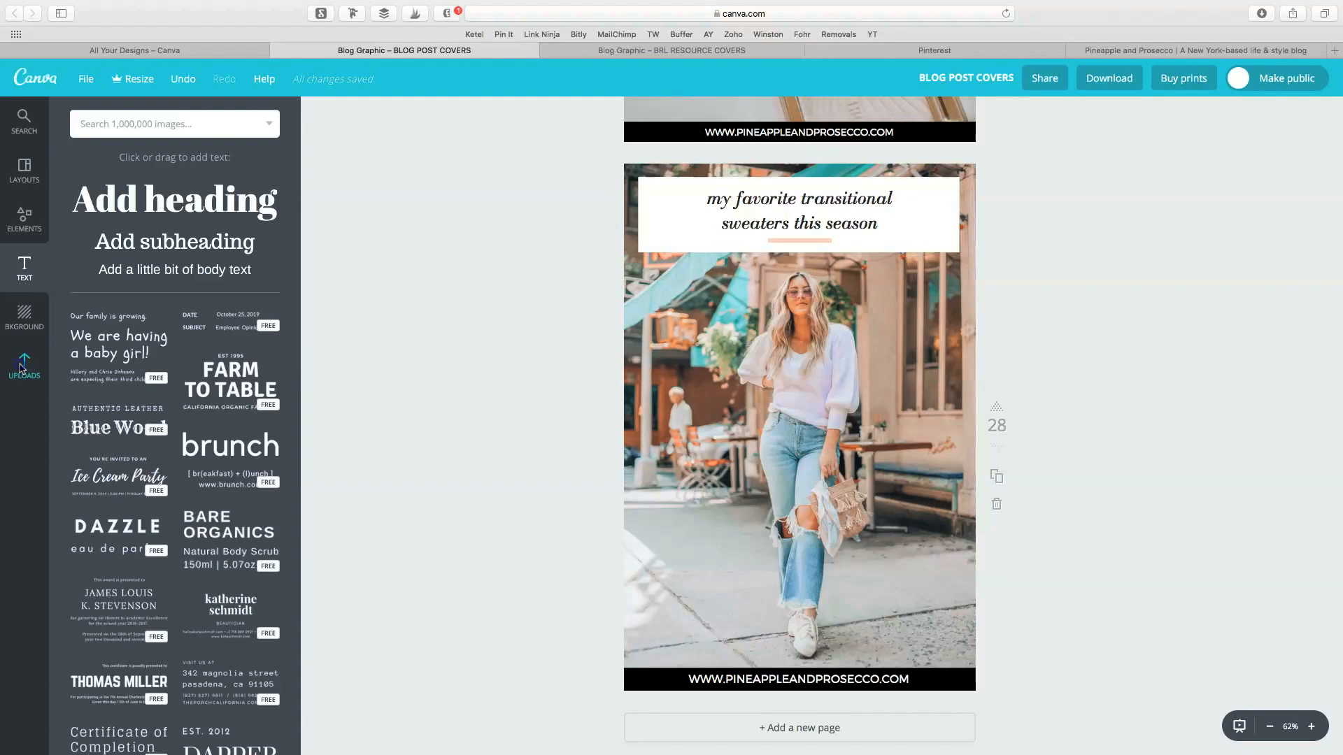
pyautogui.click(22, 367)
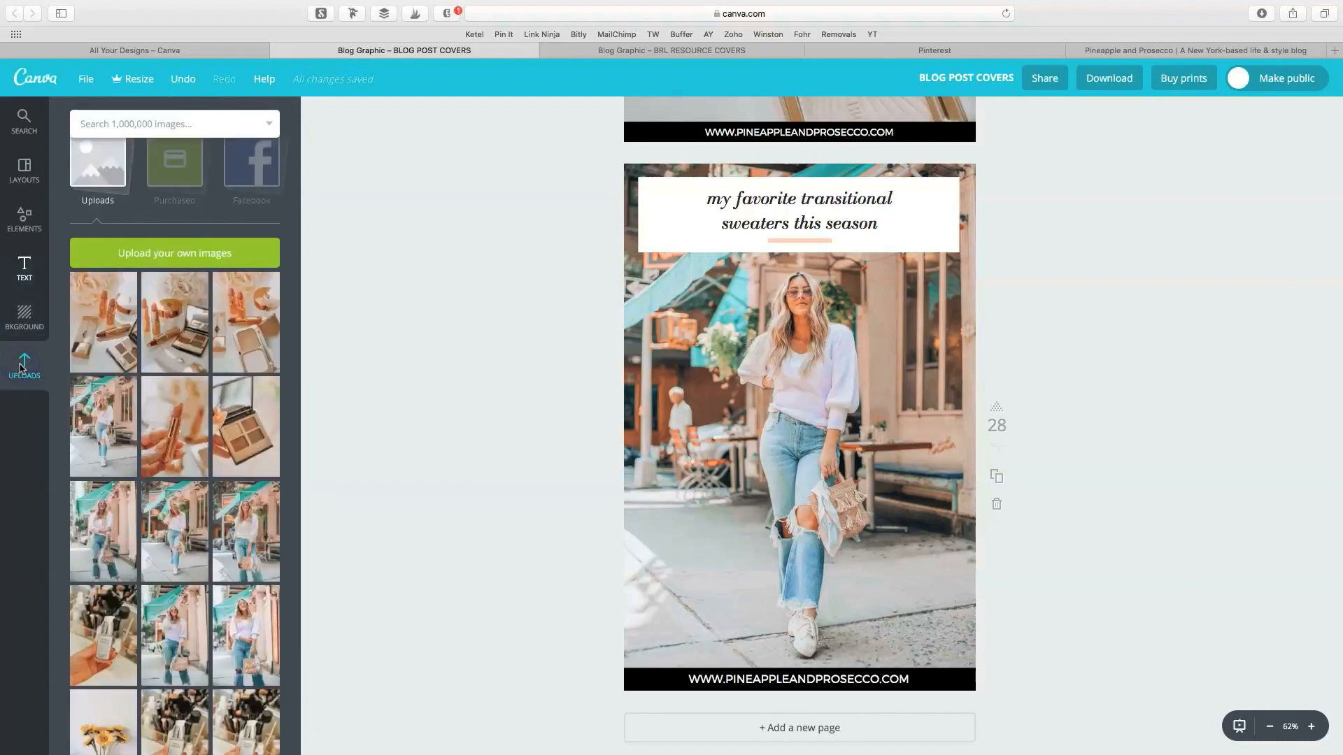
pyautogui.click(205, 261)
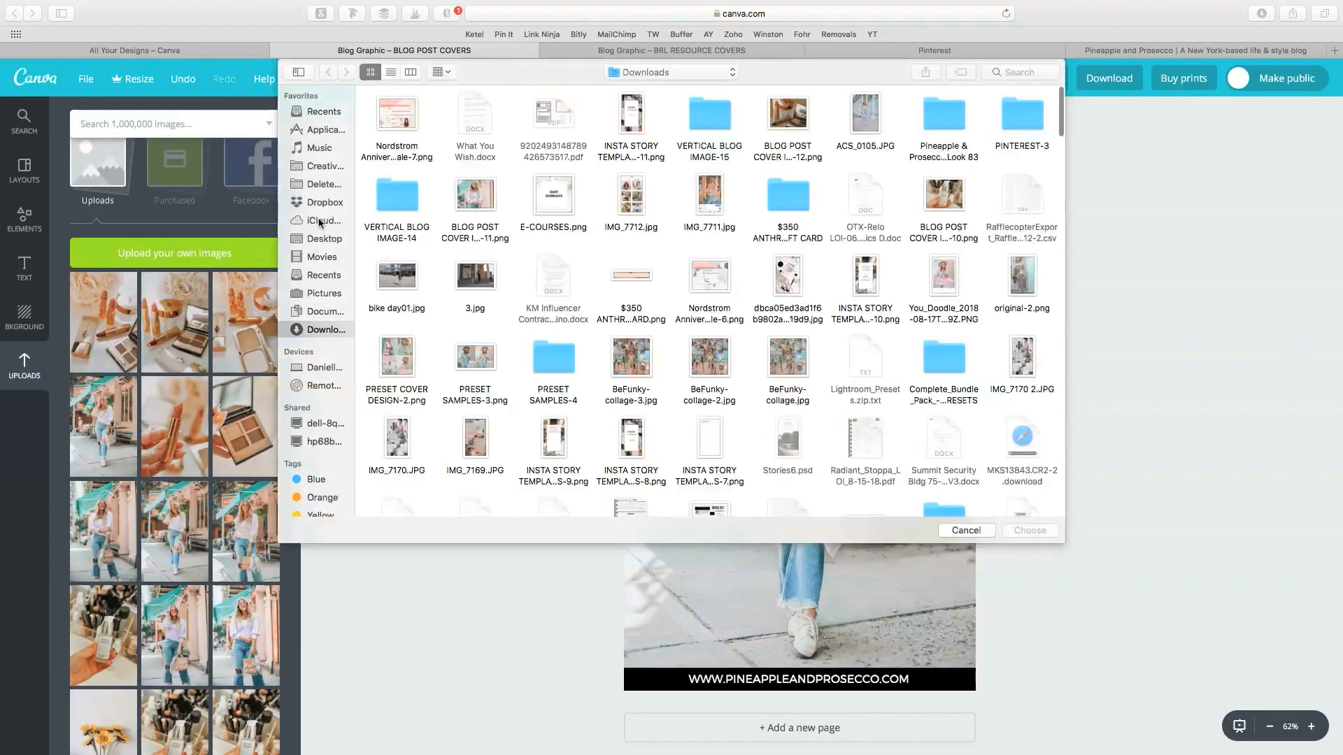
pyautogui.click(318, 241)
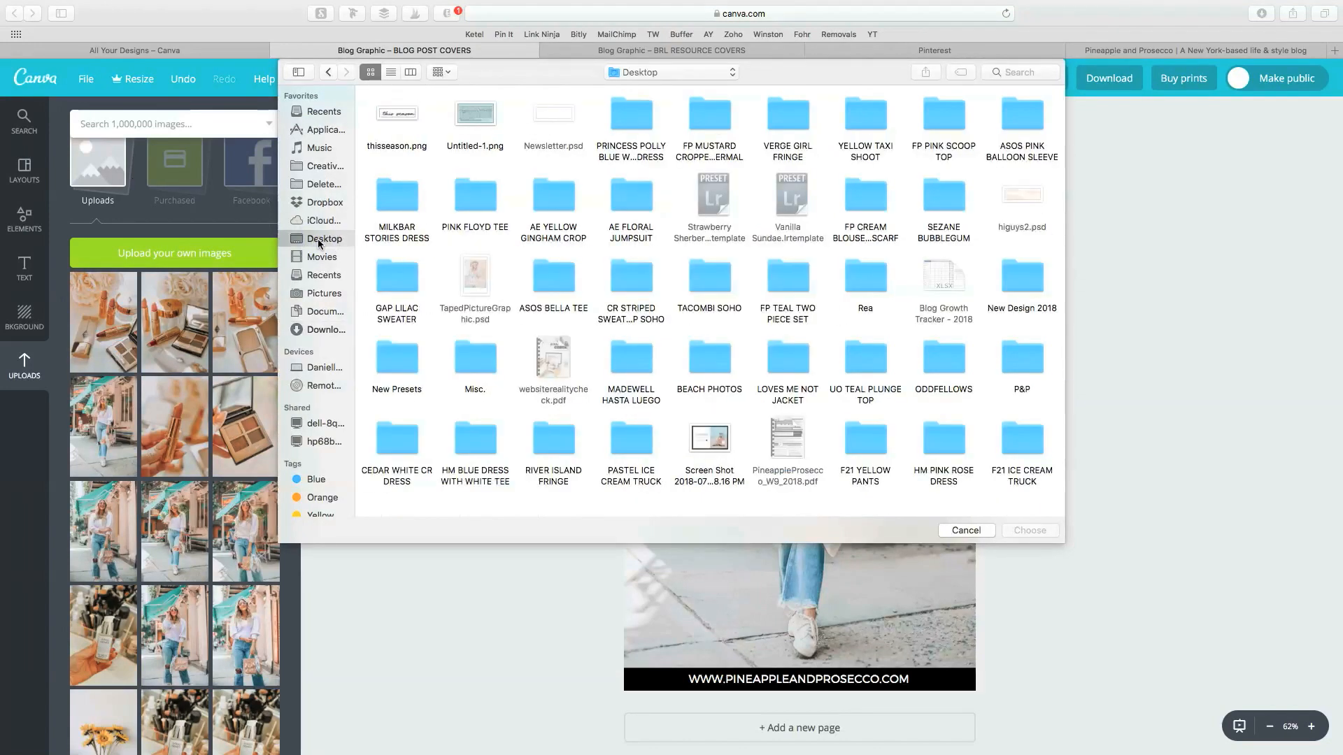
pyautogui.doubleClick(397, 115)
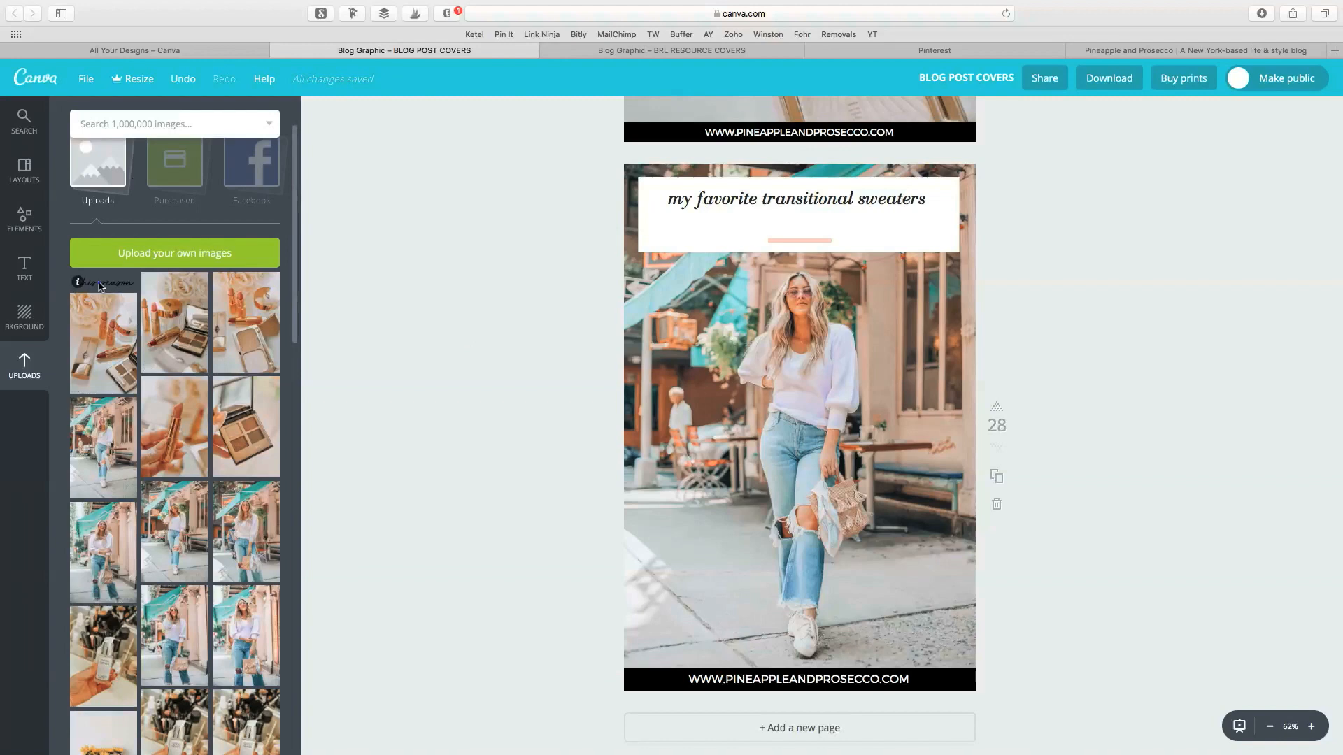
# Step: Place the uploaded "this season" image on page 28, between "my favorite transitional sweaters" and the pink line in the white title box
pyautogui.click(103, 282)
pyautogui.moveTo(840, 437); pyautogui.dragTo(836, 228)
pyautogui.click(1140, 344)
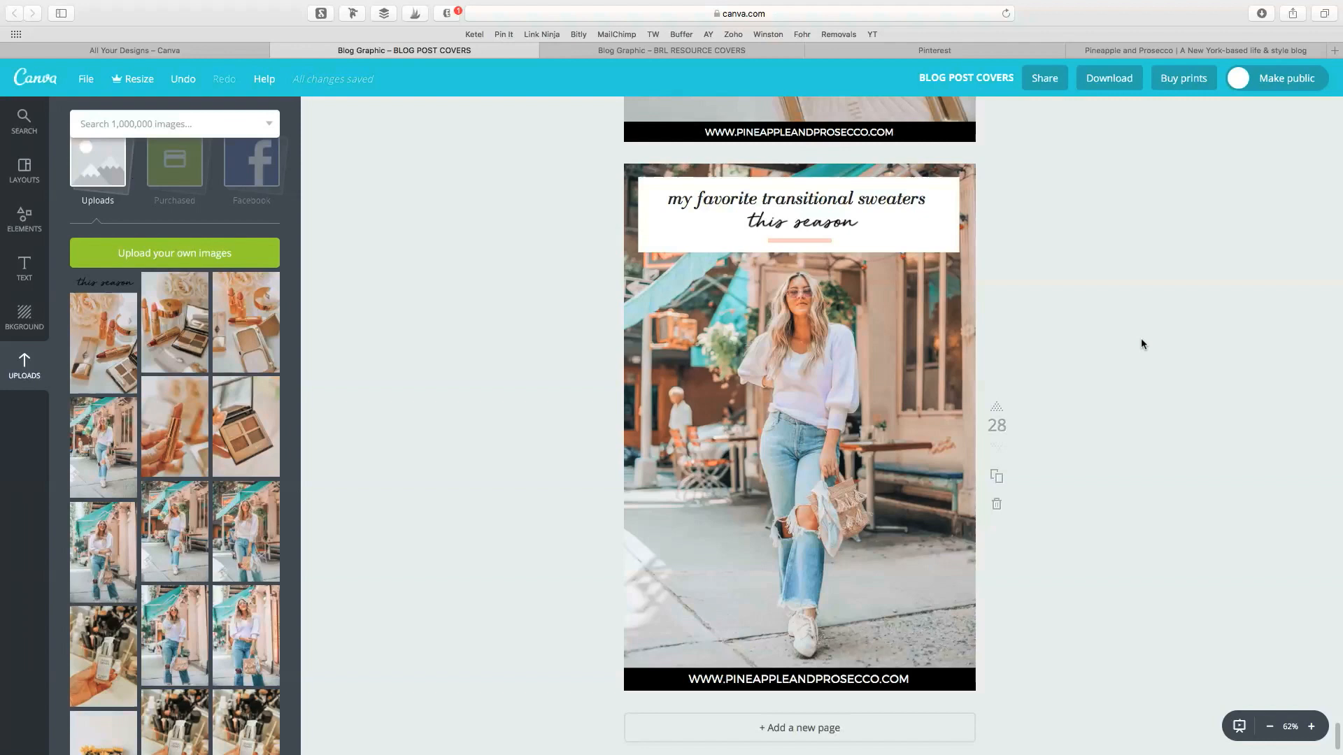
# Step: Download only page 28 of the blog post covers, check the downloaded image and dismiss the download notice
pyautogui.click(1110, 77)
pyautogui.click(1045, 320)
pyautogui.write('28')
pyautogui.click(1088, 402)
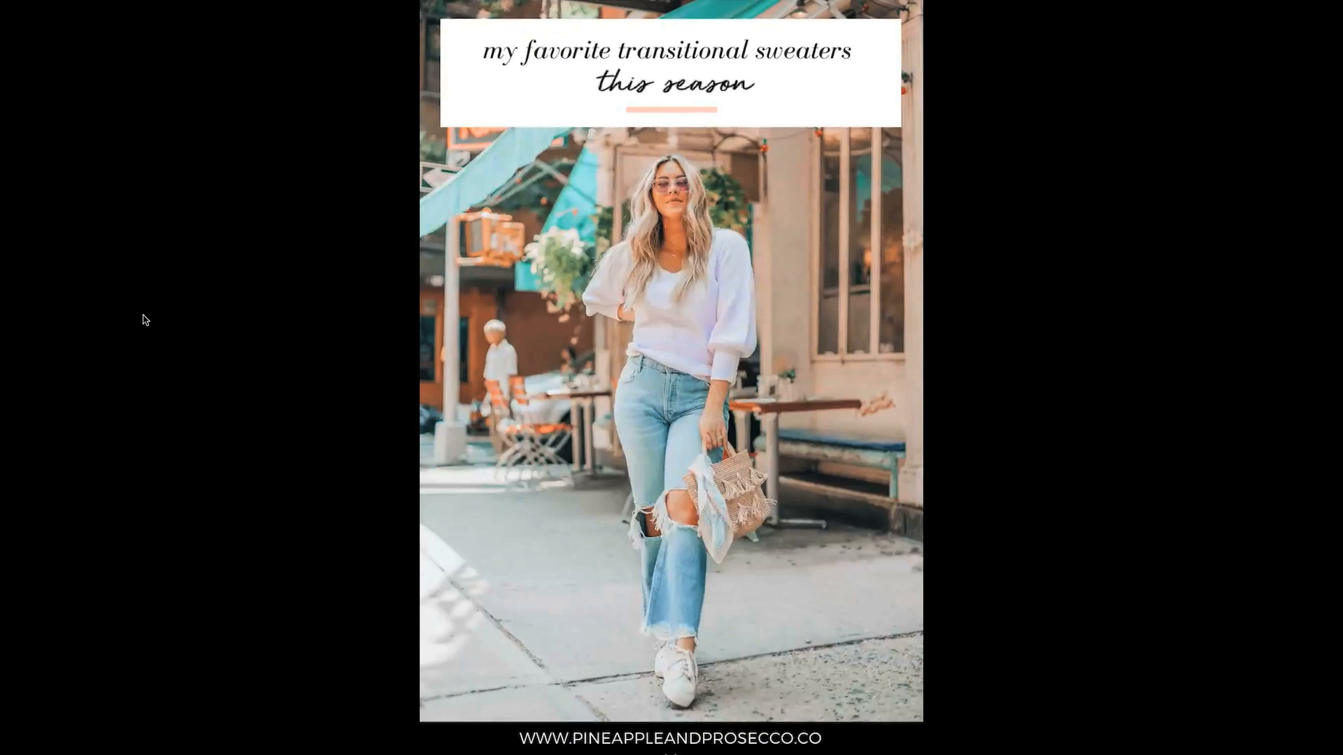
pyautogui.hotkey('ctrl', 'Left')
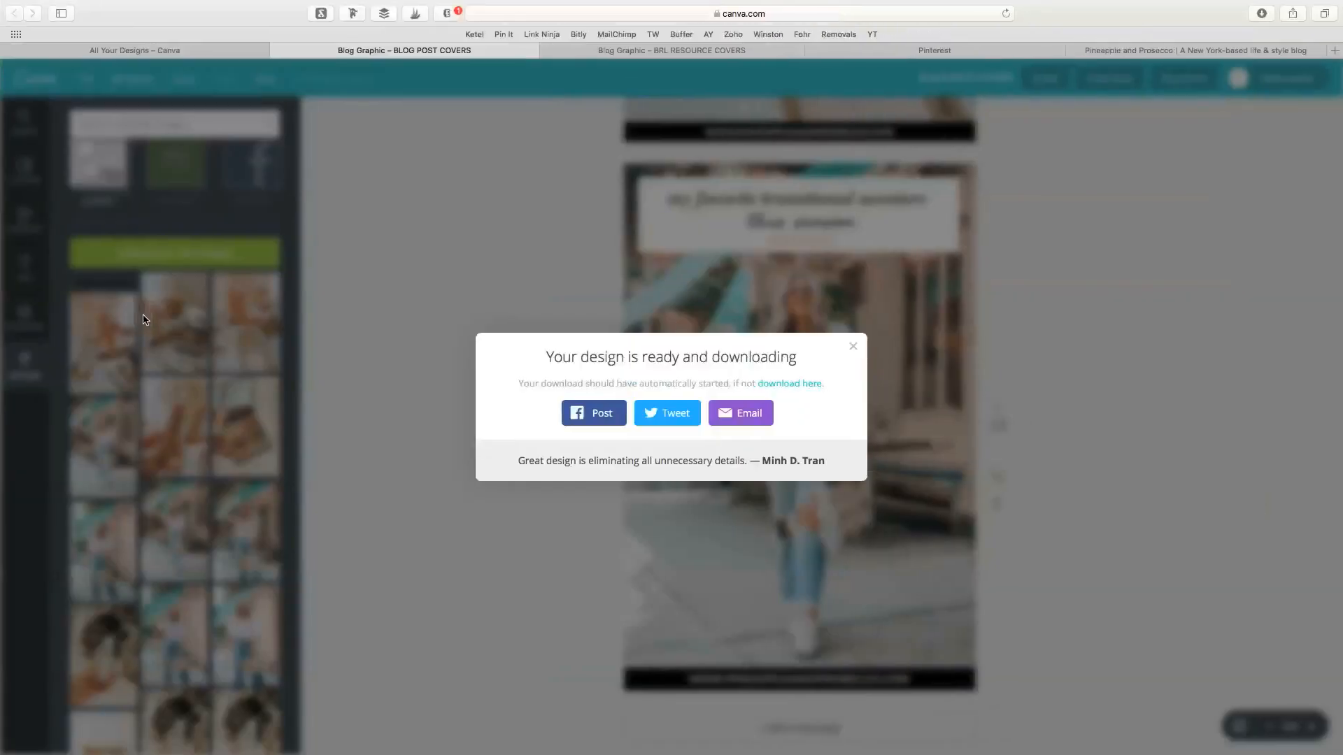
pyautogui.click(853, 345)
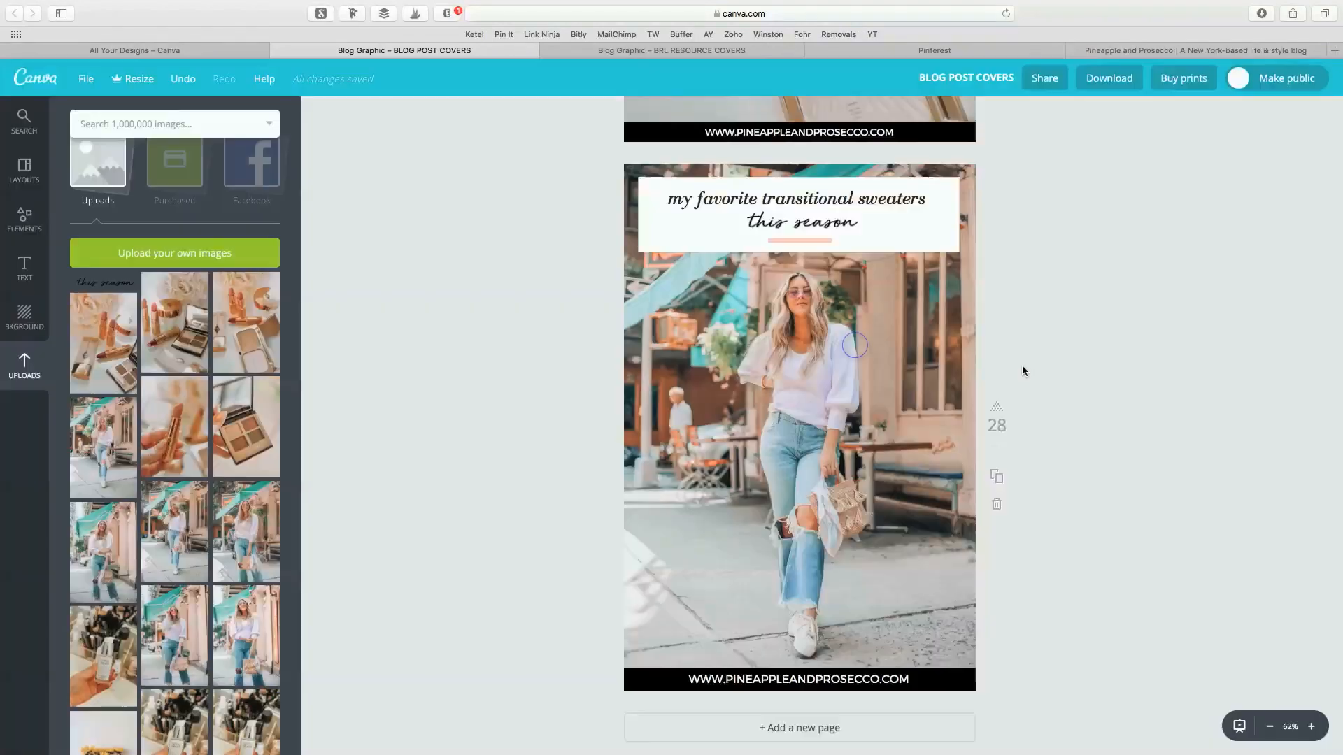